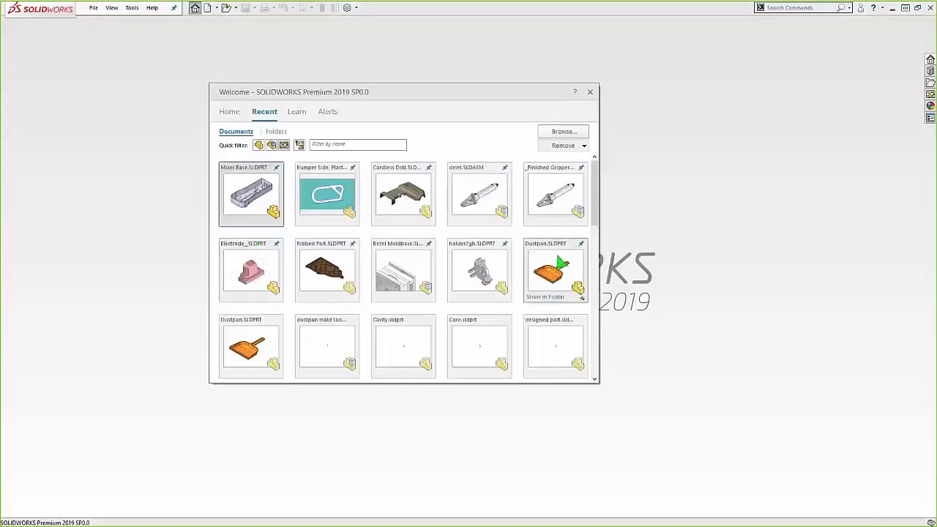
Step: Open the recent Dustpan part and run a 3-degree draft analysis using its top rim face as the pull direction
click(558, 261)
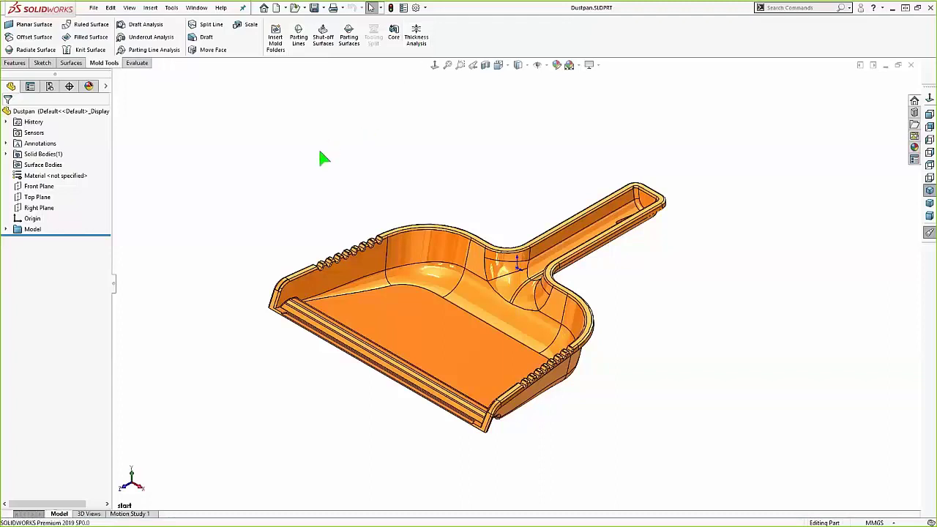
click(145, 27)
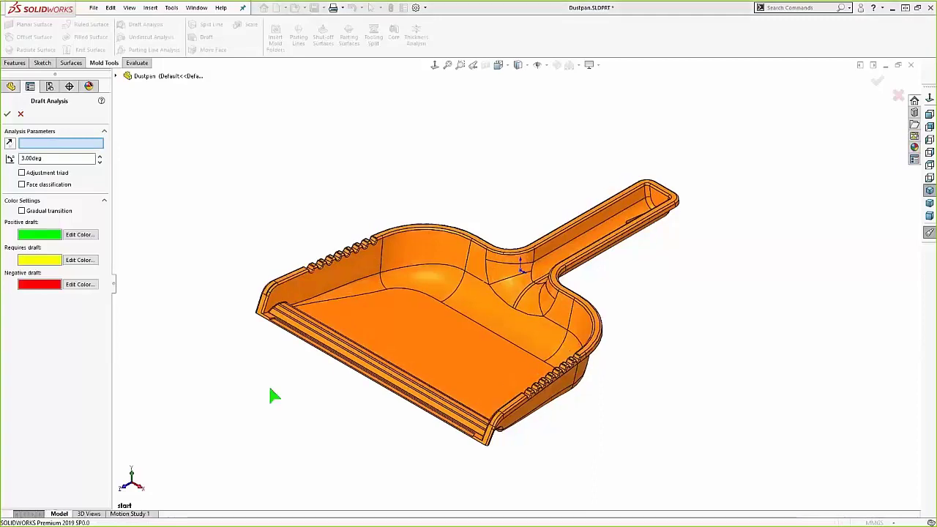
scroll(462, 227, down, 10)
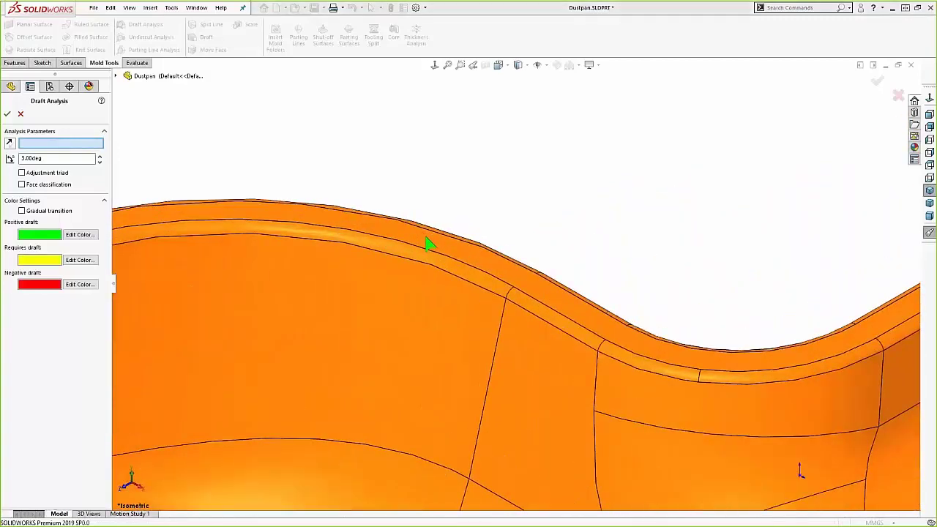
click(426, 235)
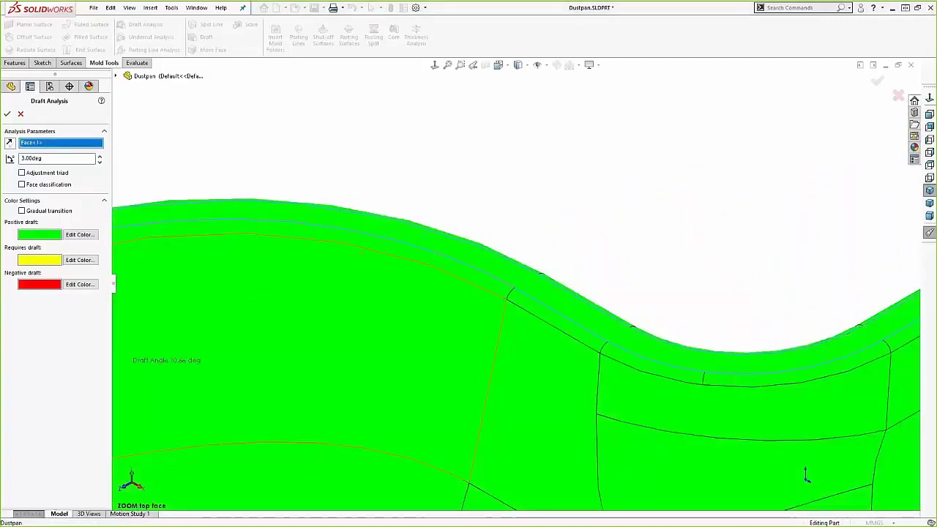
key(ctrl+7)
scroll(794, 467, up, 10)
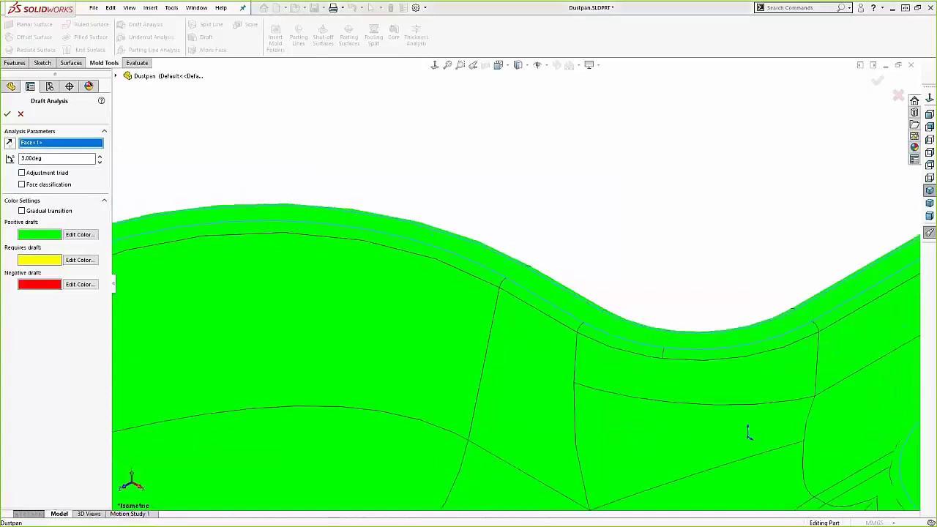
scroll(466, 222, up, 3)
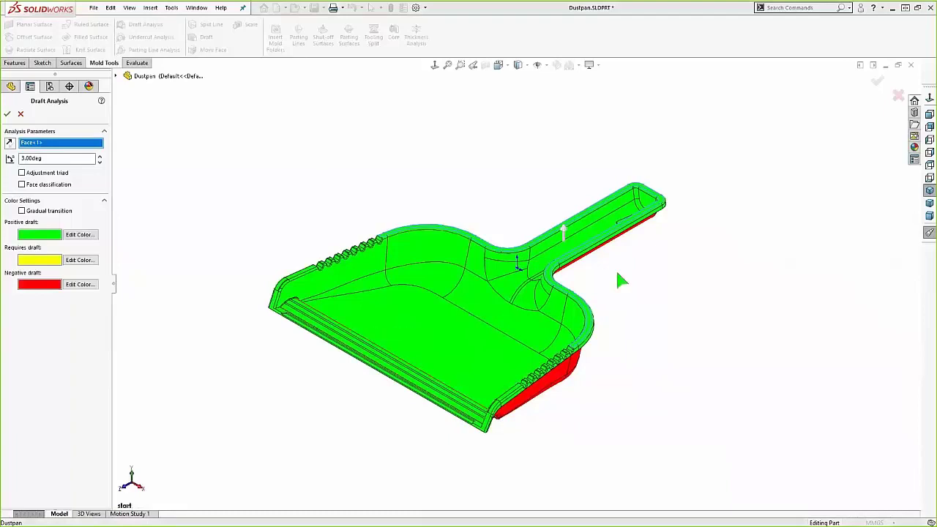
Step: Accept the draft analysis, inspect the draft colours around the dustpan, and turn the analysis display off
middle_drag(616, 268, 512, 265)
middle_drag(569, 230, 564, 233)
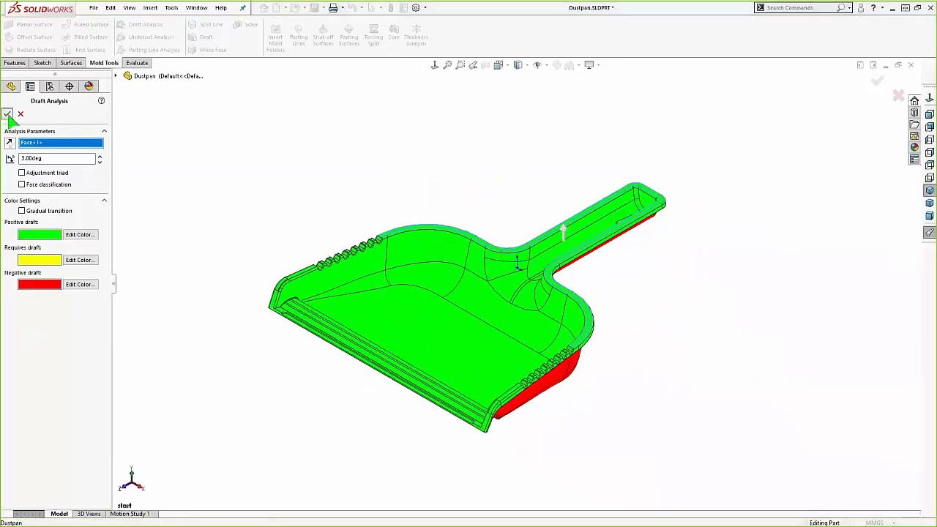
click(8, 115)
middle_drag(465, 325, 421, 277)
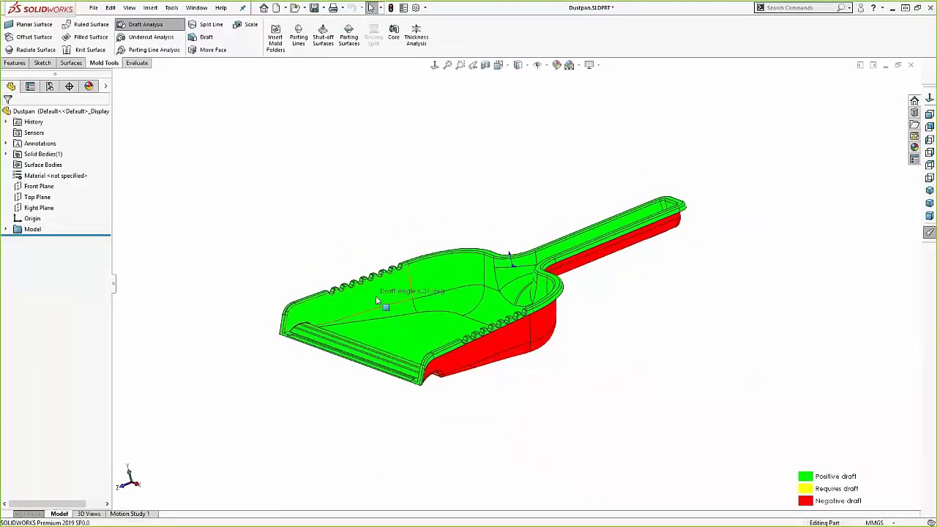
click(156, 27)
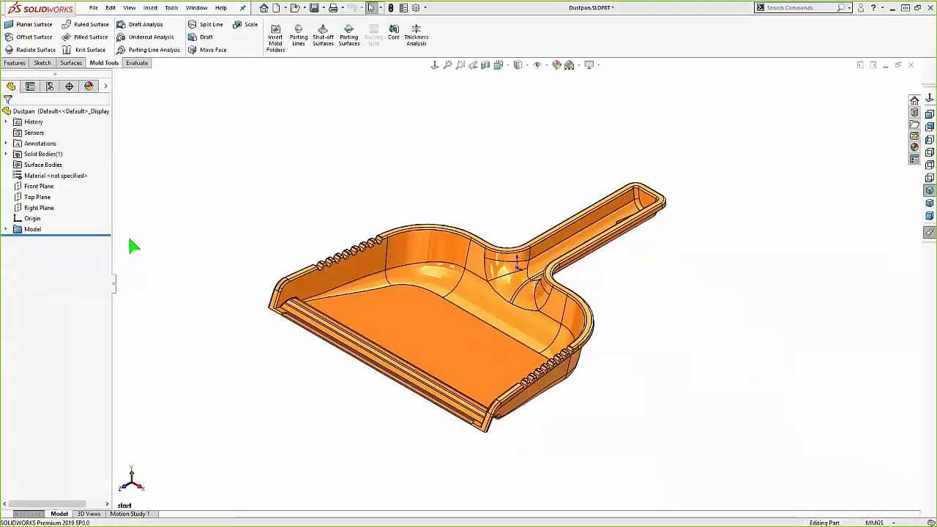
Step: Scale the dustpan body uniformly about its centroid by a factor of 1.03
key(s)
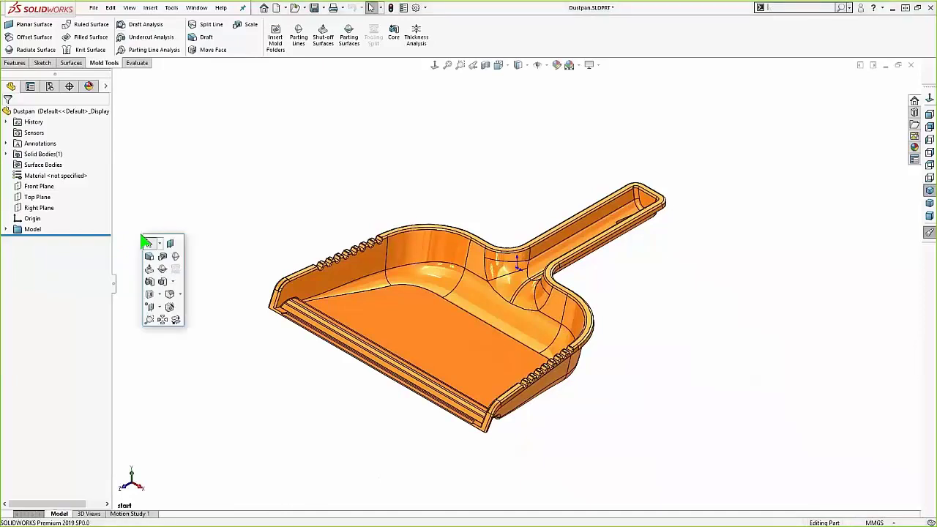
click(163, 258)
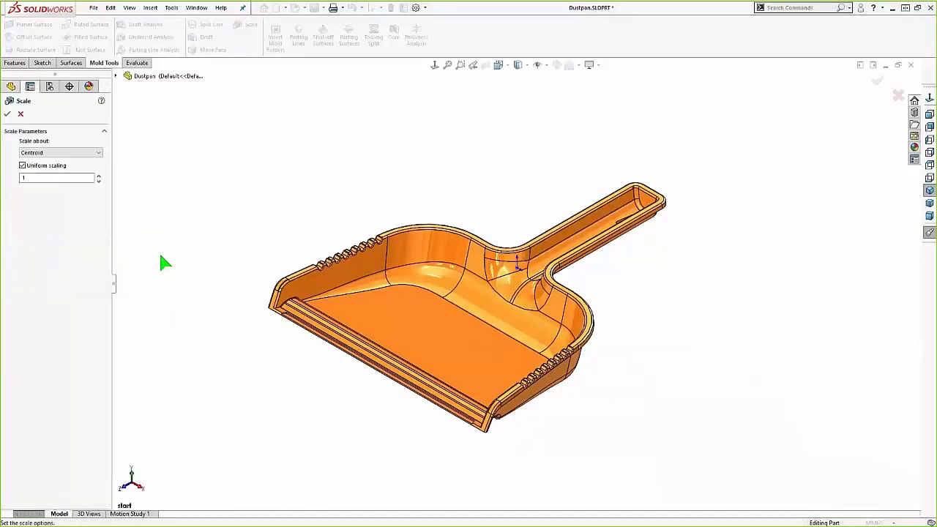
click(61, 177)
text(.03)
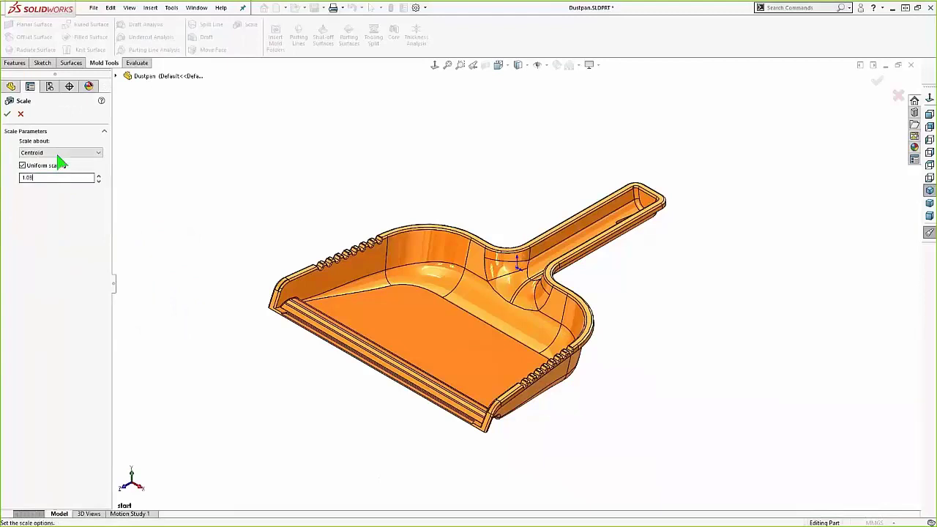
click(9, 116)
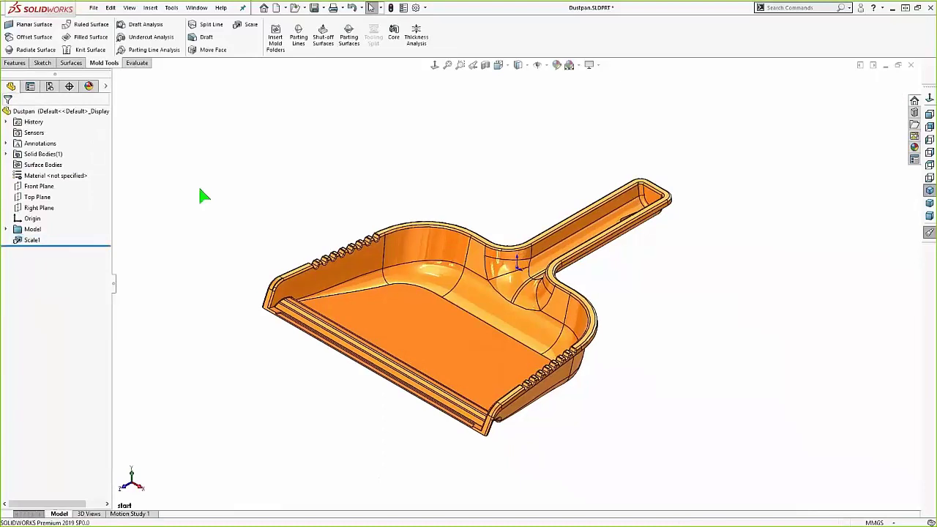
Step: Start a Parting Line with the top rim face as pull direction and run its draft analysis at 1 degree
key(s)
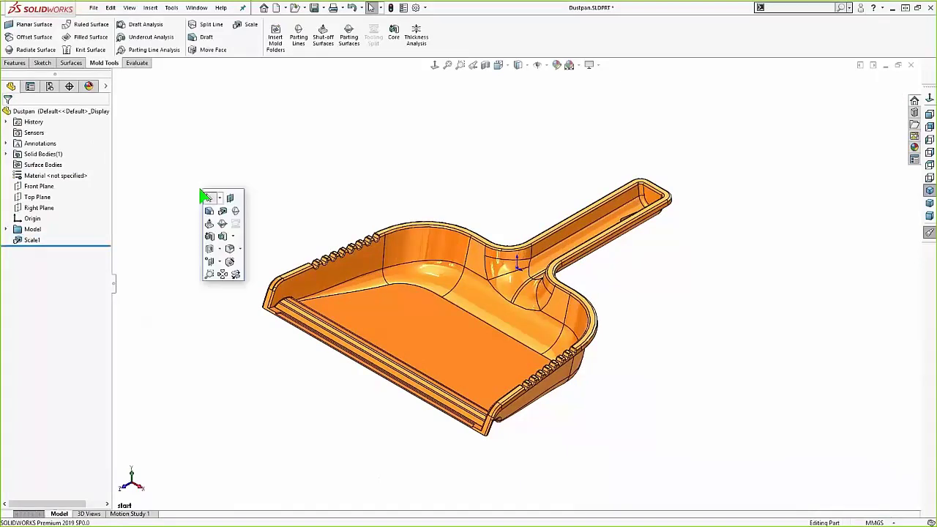
click(234, 210)
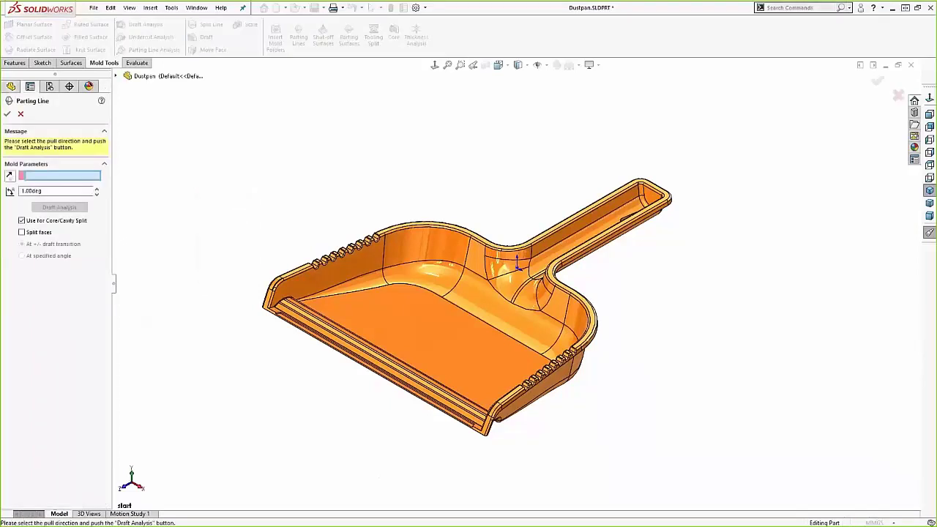
scroll(393, 218, down, 5)
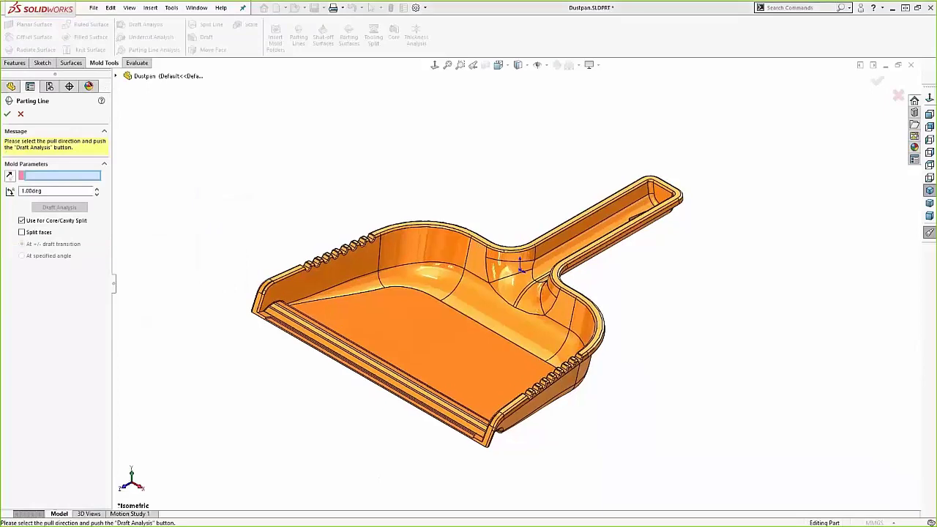
scroll(393, 217, down, 3)
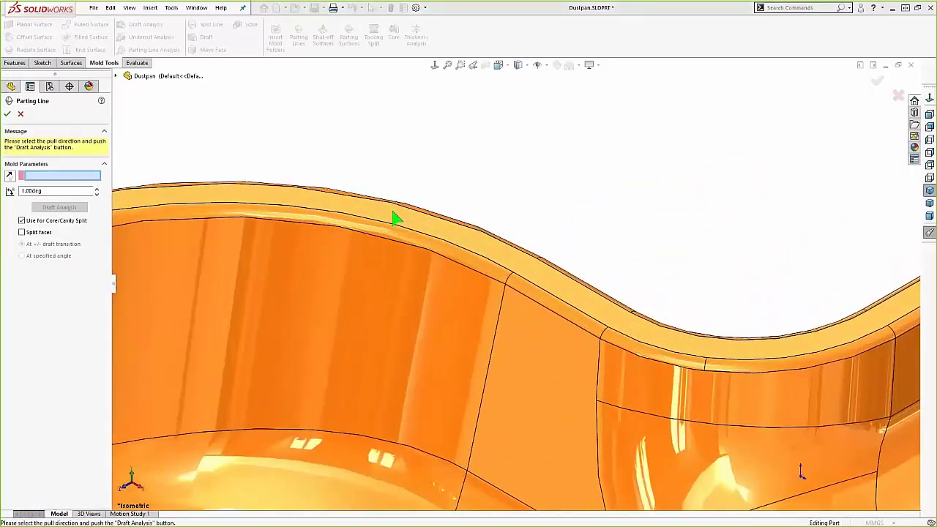
click(393, 216)
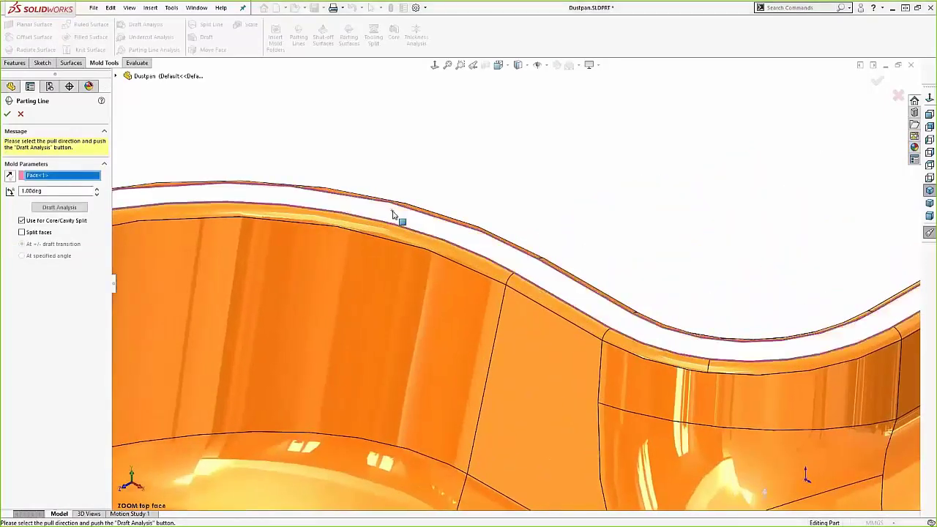
click(62, 206)
key(f)
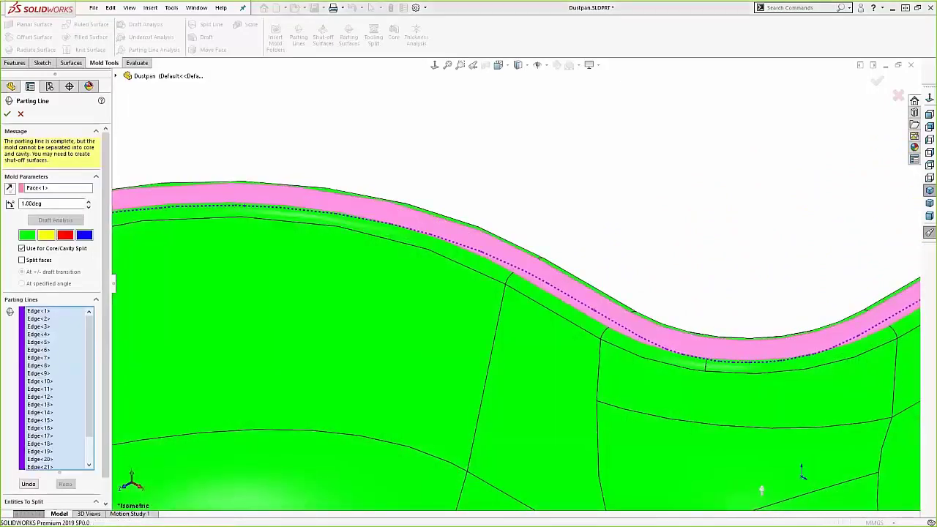
Step: Review individual edges of the proposed parting line around the dustpan rim and accept the parting line
scroll(671, 409, up, 4)
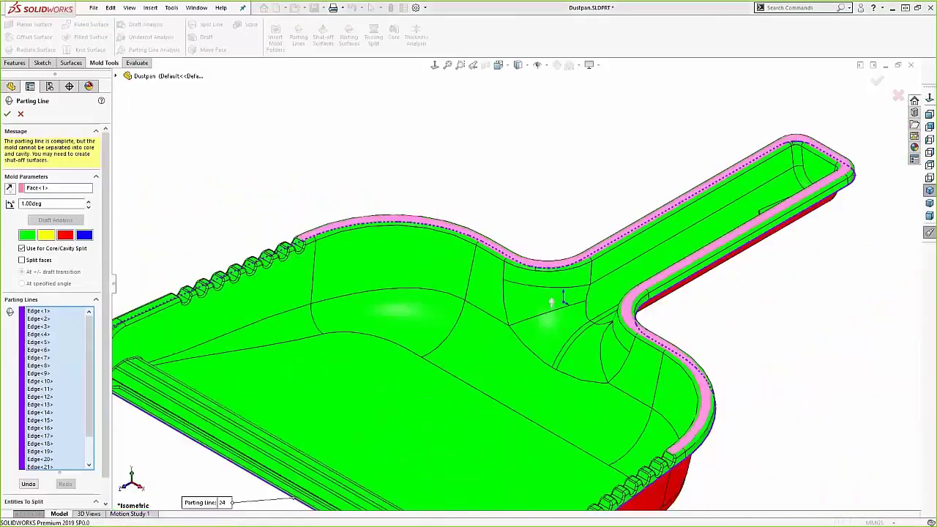
scroll(464, 224, up, 3)
click(38, 312)
click(39, 326)
click(38, 350)
click(36, 374)
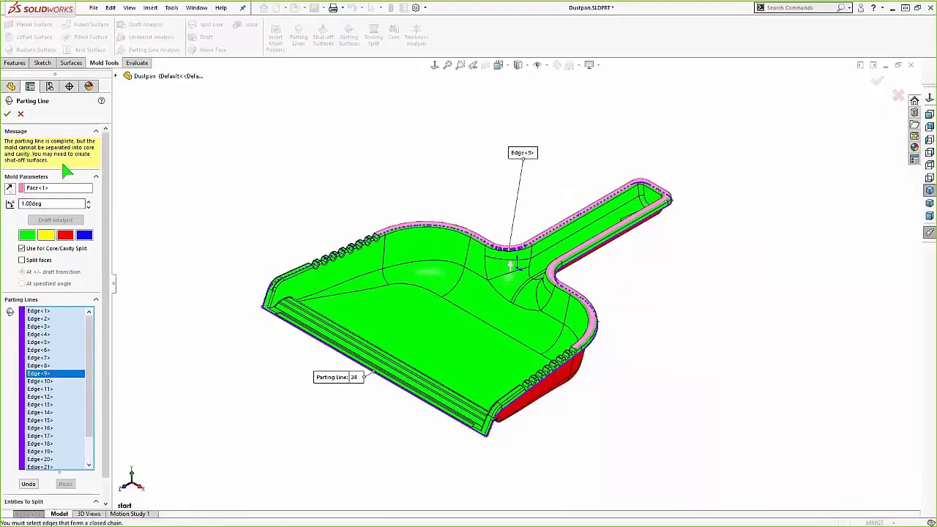
click(8, 114)
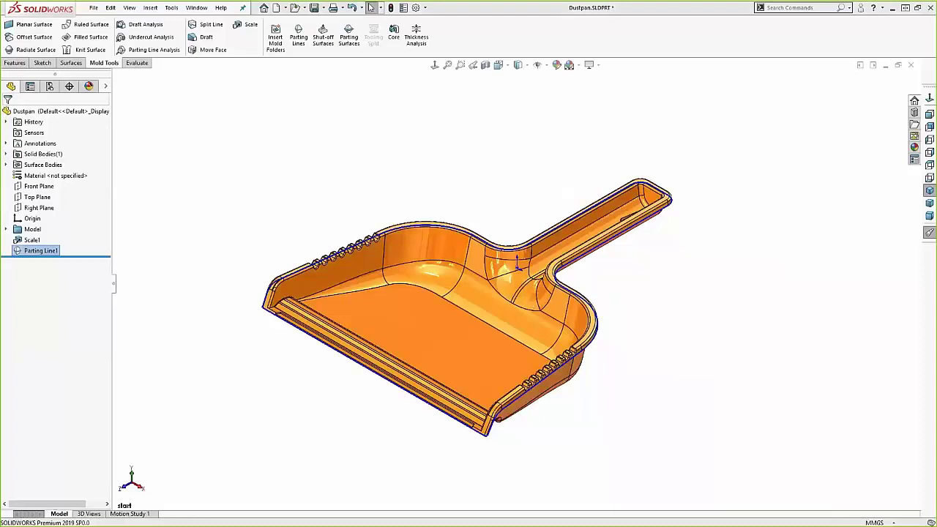
Step: Reopen the parting line feature for editing and clear all its selected edges
click(172, 242)
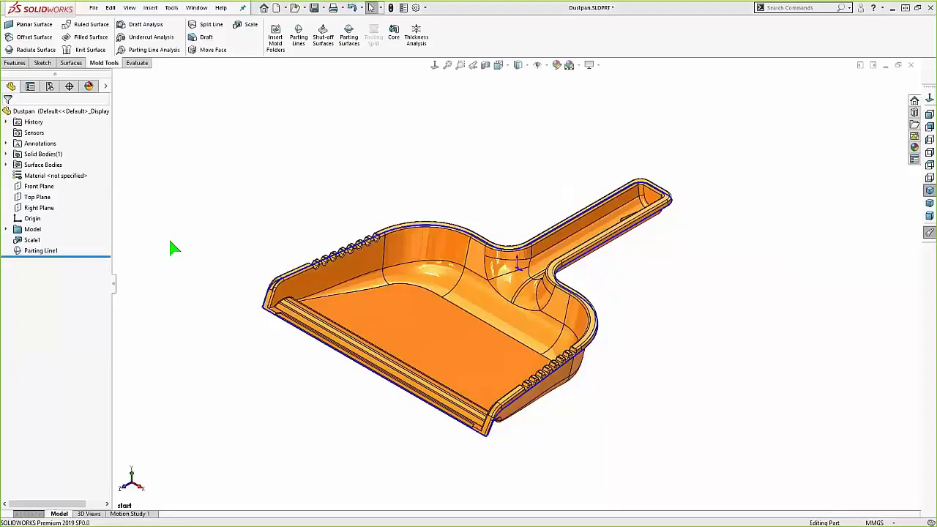
click(44, 251)
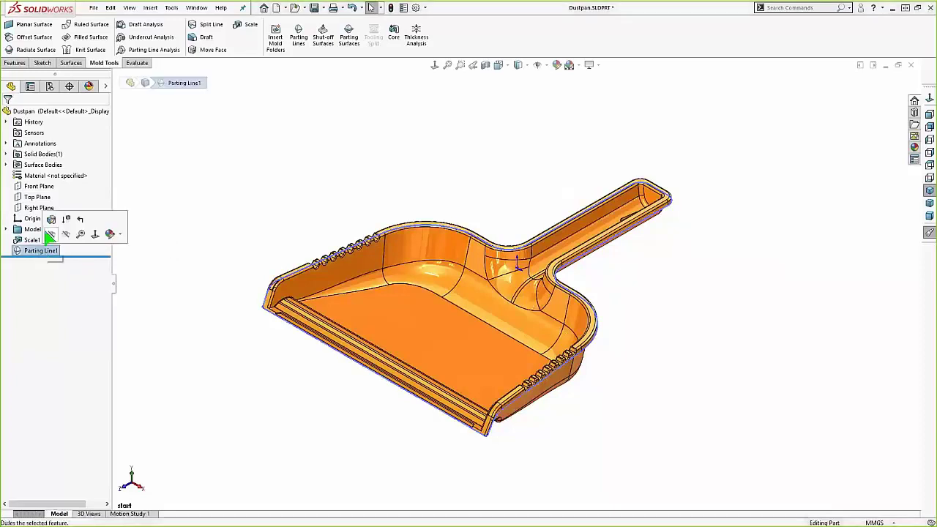
click(51, 221)
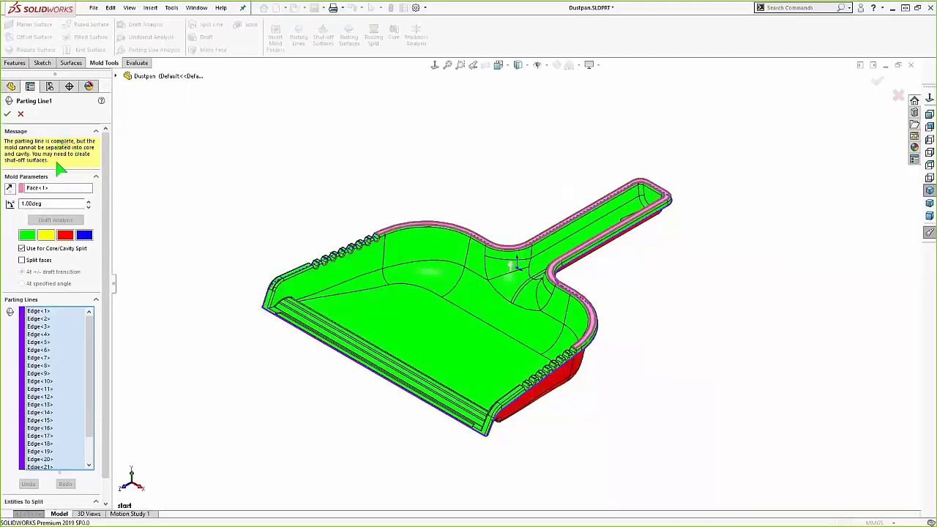
right_click(64, 341)
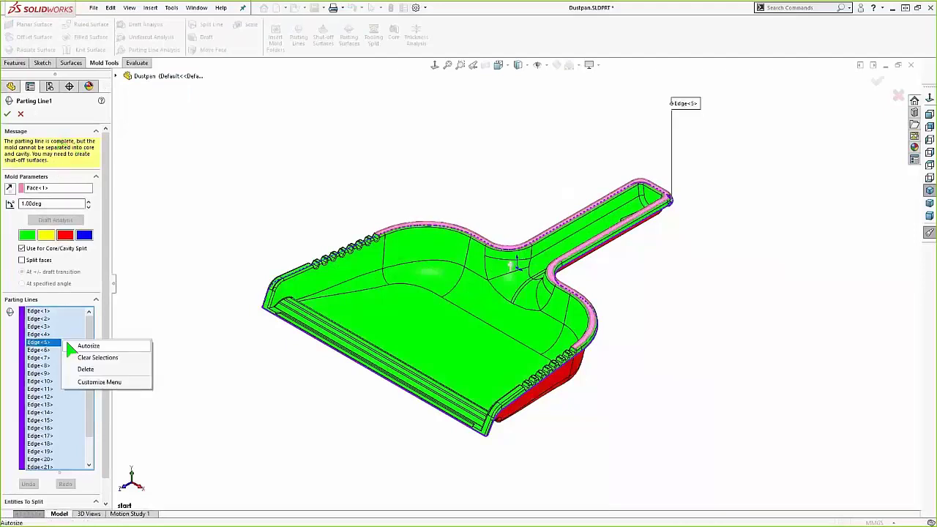
click(98, 358)
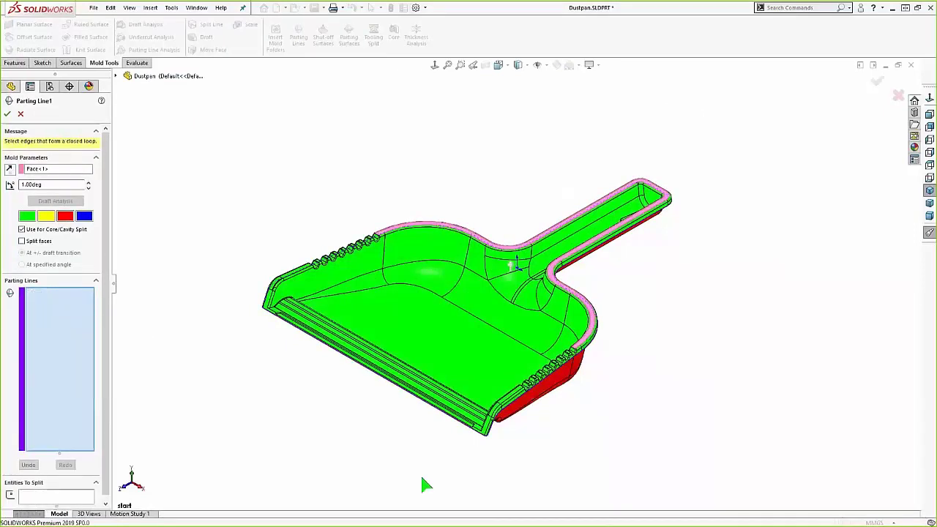
Step: Rebuild the parting line from an edge at the front corner, adding each suggested adjoining edge along the rim, and accept it
click(489, 439)
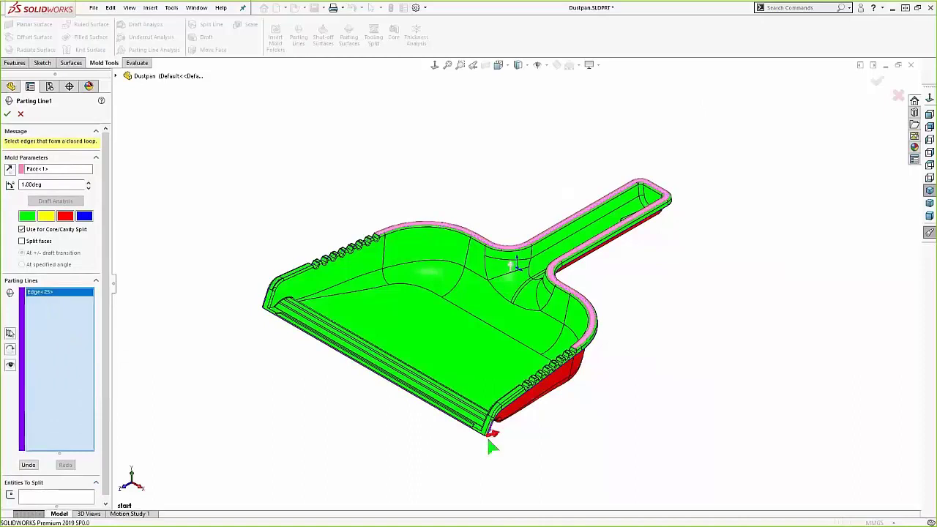
scroll(492, 439, down, 5)
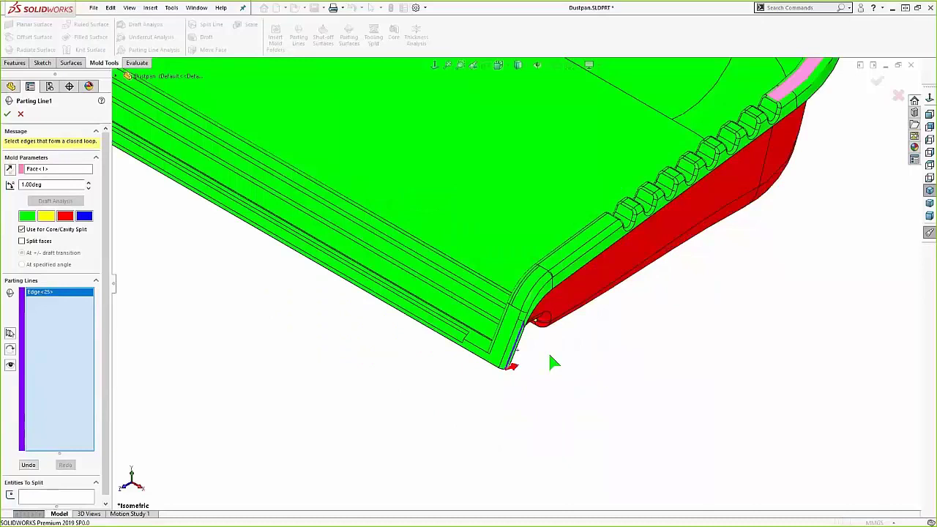
key(y)
key(y)
key(y)
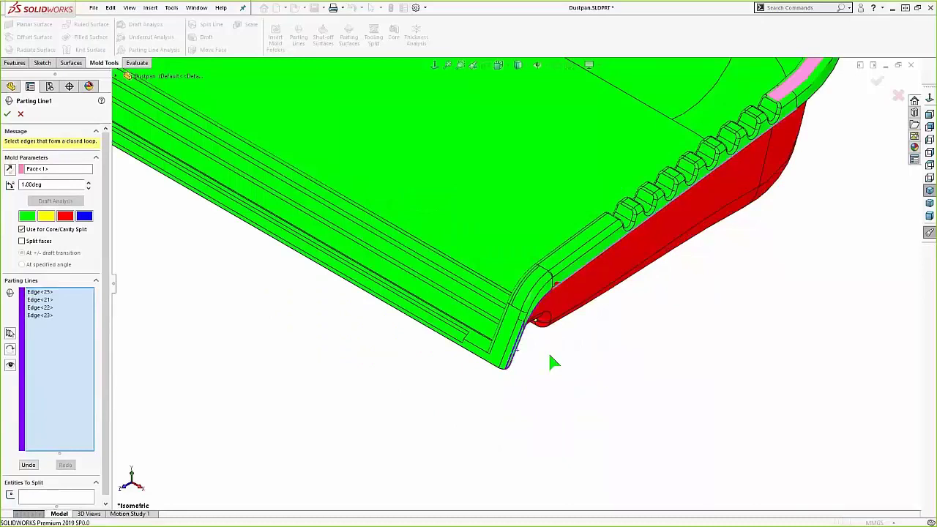
key(y)
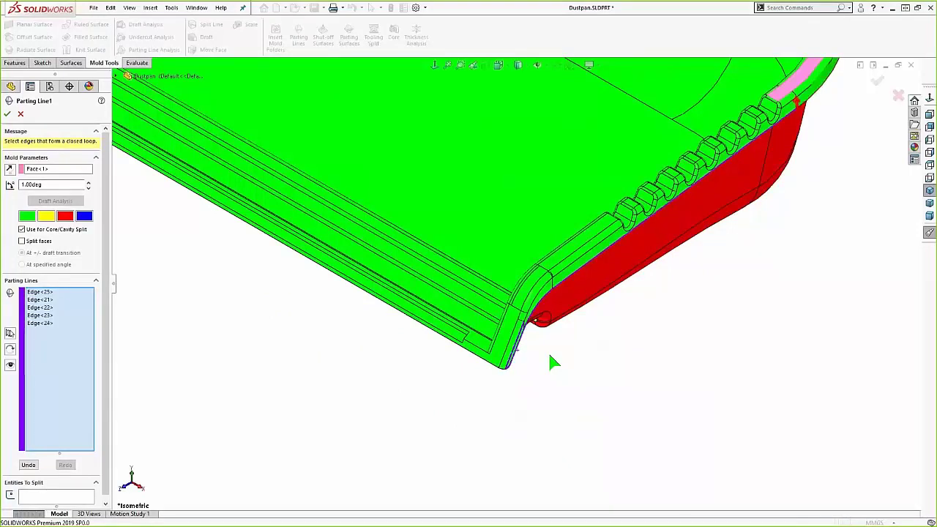
key(y)
key(y)
key(y)
key(y)
key(y)
key(y)
key(y)
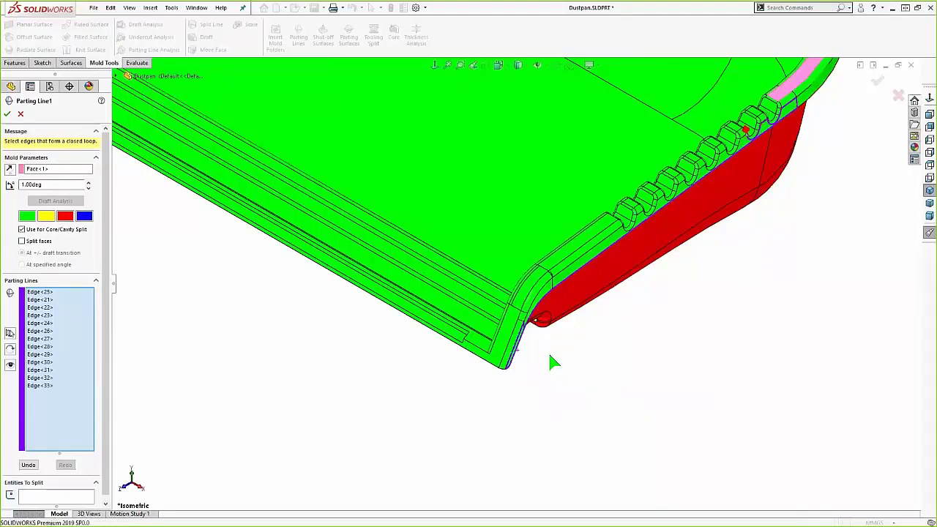
key(y)
key(y)
click(8, 114)
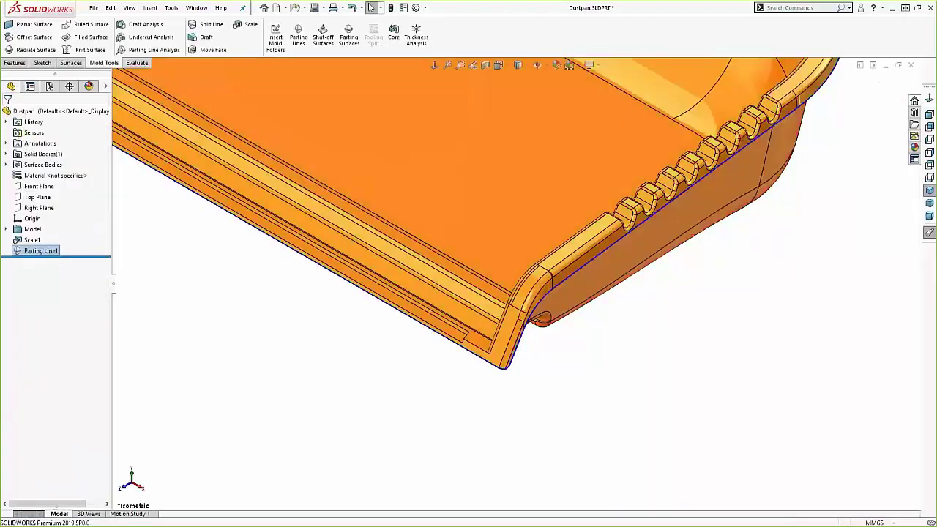
Step: Create a knitted shut-off surface with a Contact patch over the hole near the end of the dustpan handle
key(f)
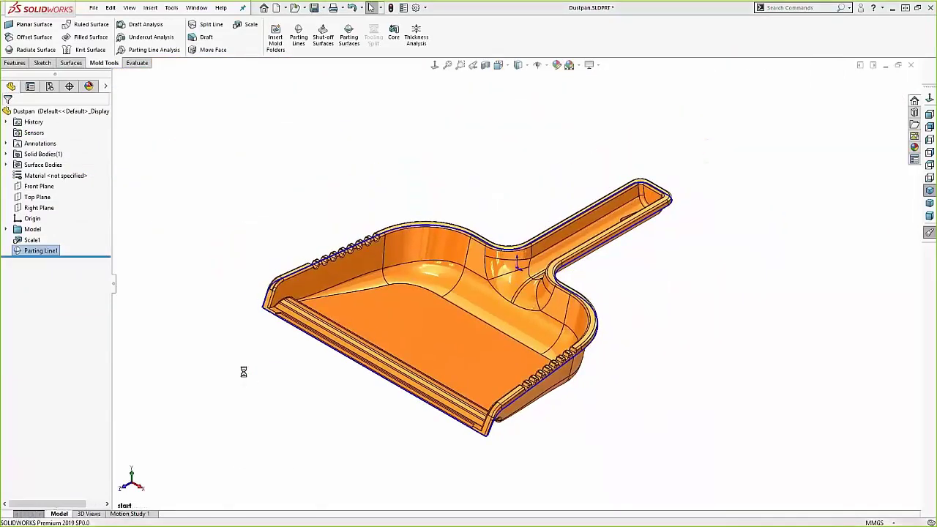
key(s)
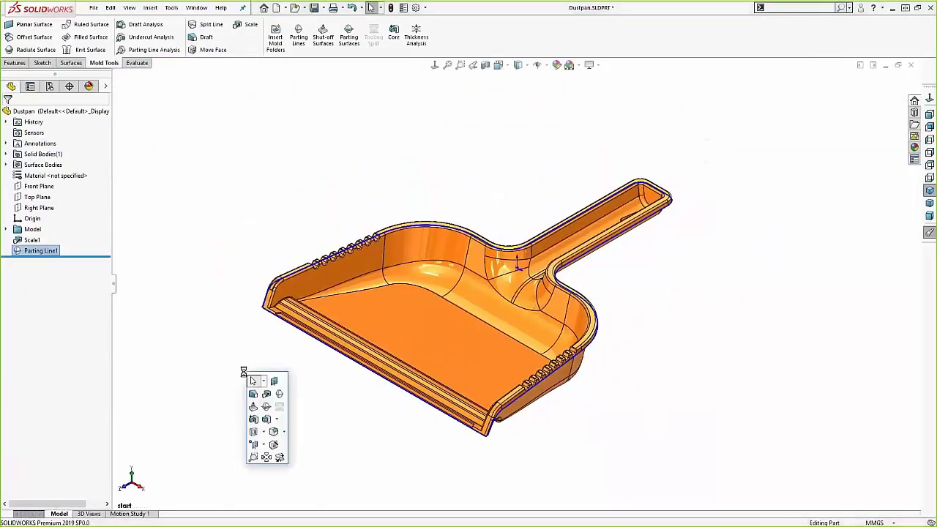
click(253, 418)
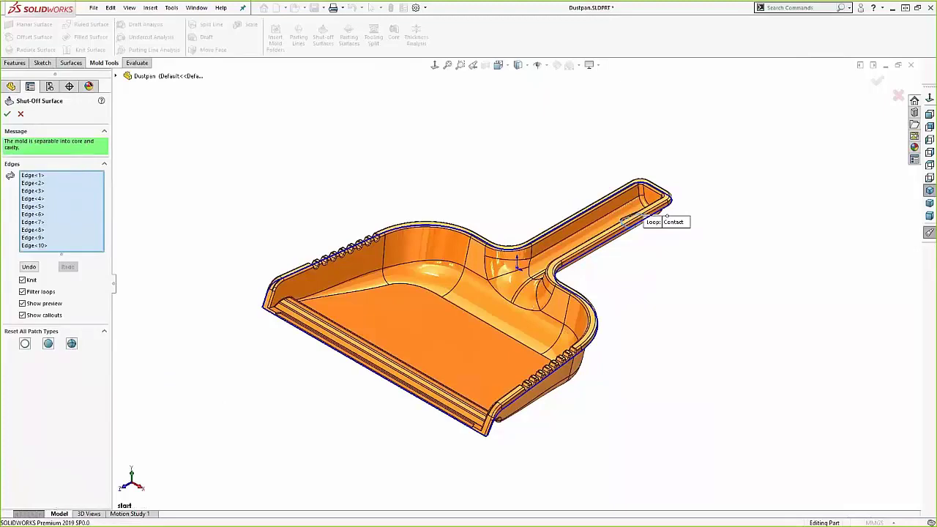
scroll(636, 208, down, 8)
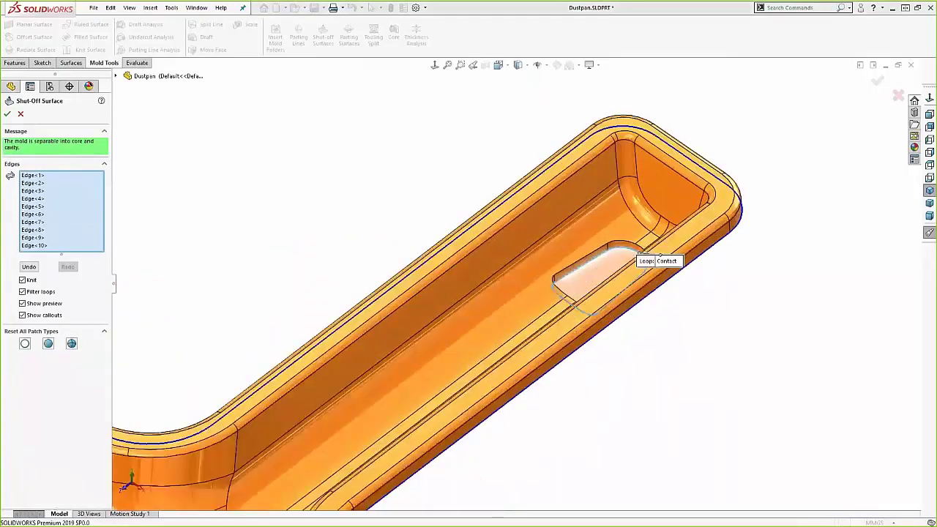
scroll(659, 293, down, 5)
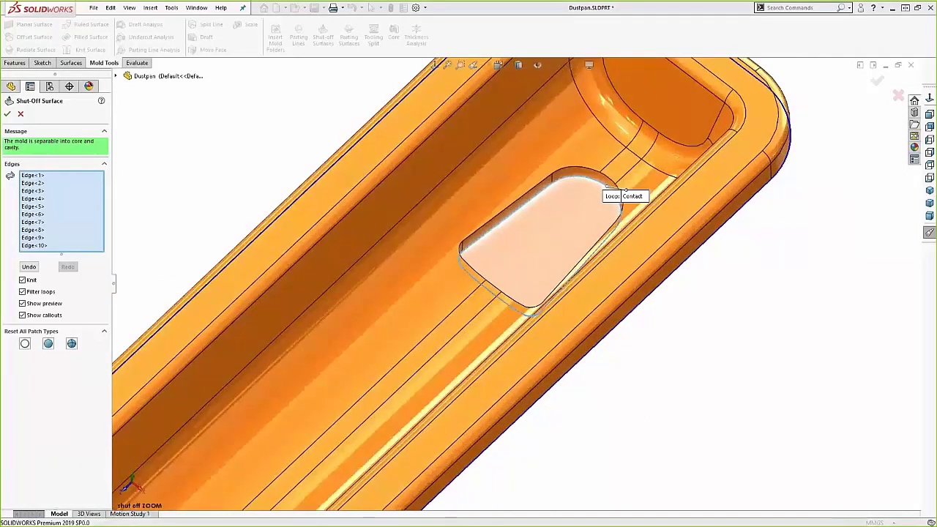
click(7, 115)
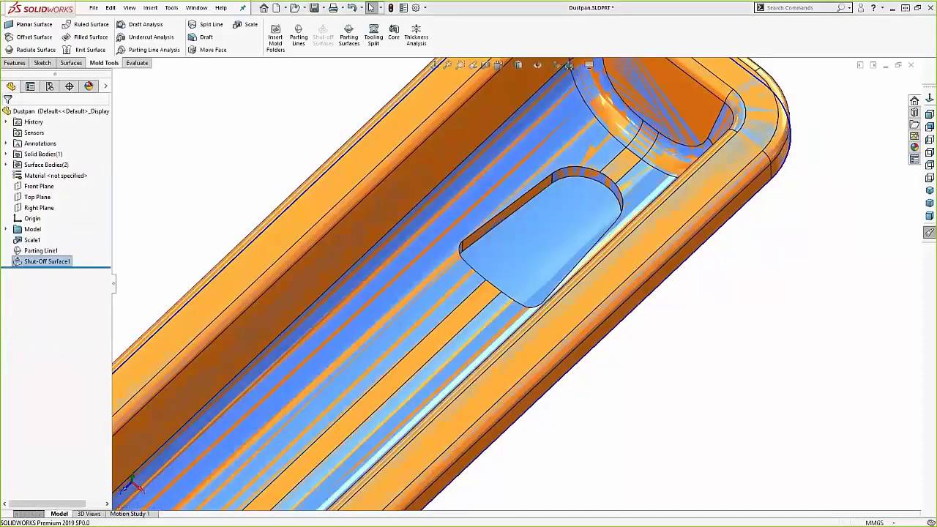
Step: Isolate the cavity surface body to inspect its handle hole and rim, and exit the isolation
scroll(644, 264, up, 10)
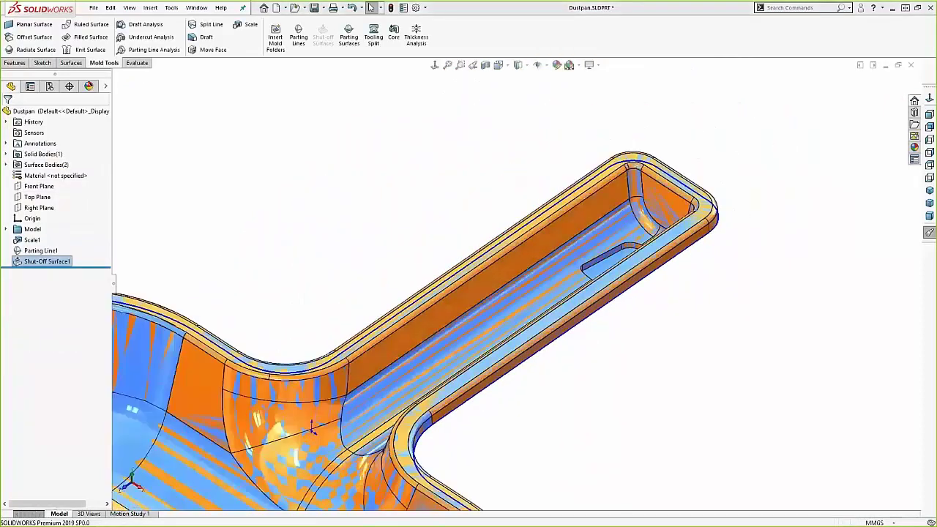
key(ctrl+7)
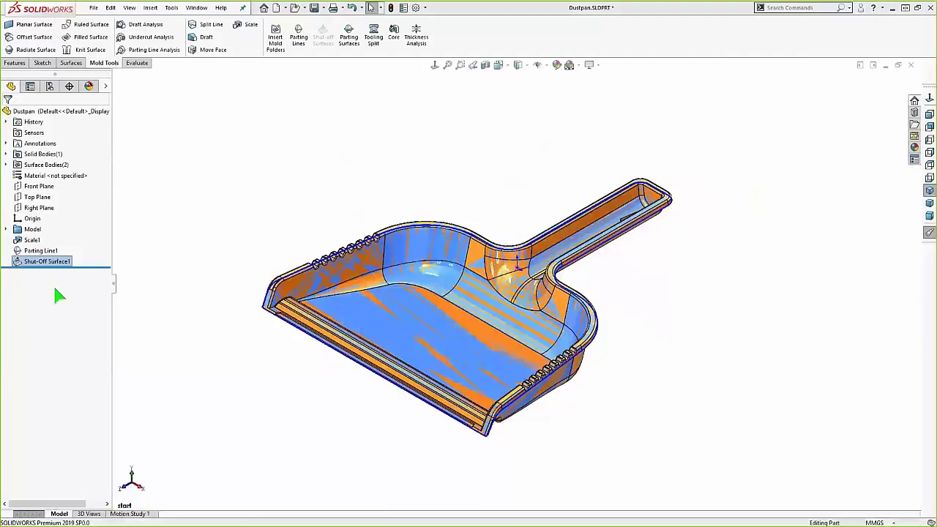
click(6, 165)
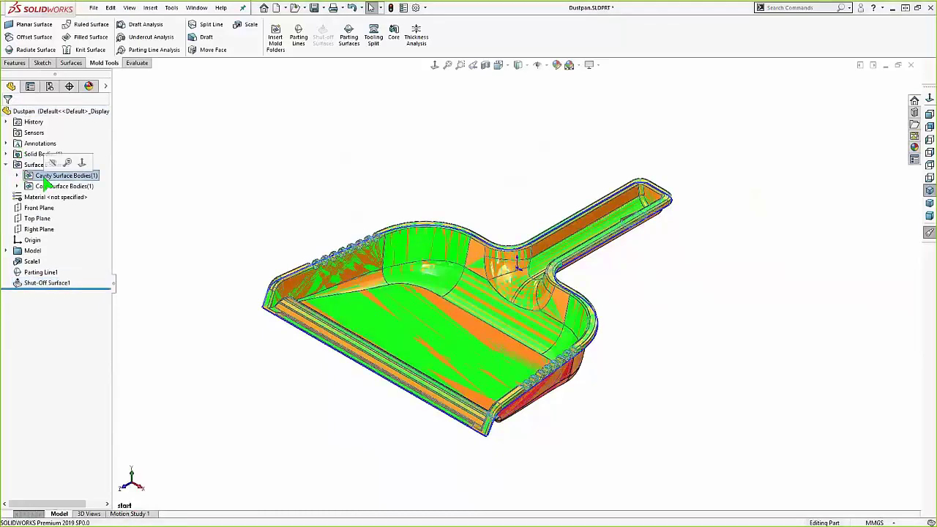
click(41, 187)
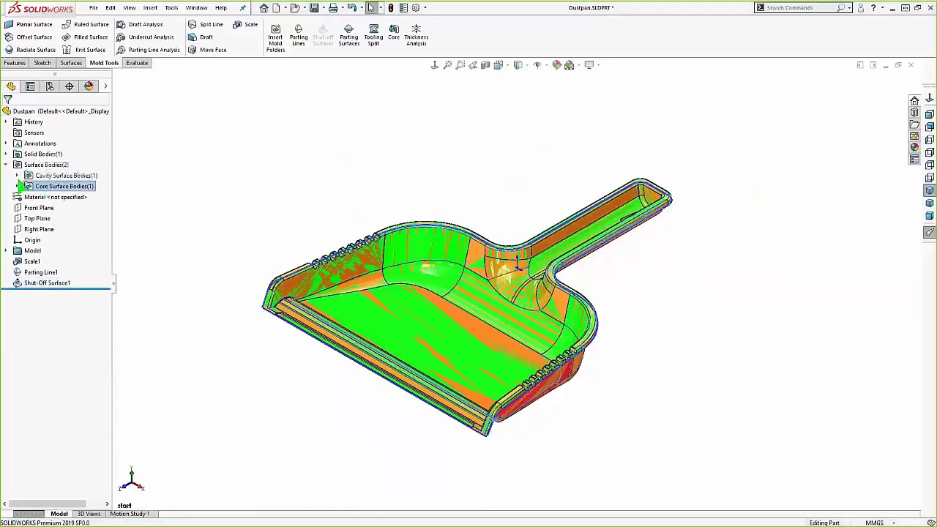
click(17, 176)
right_click(47, 192)
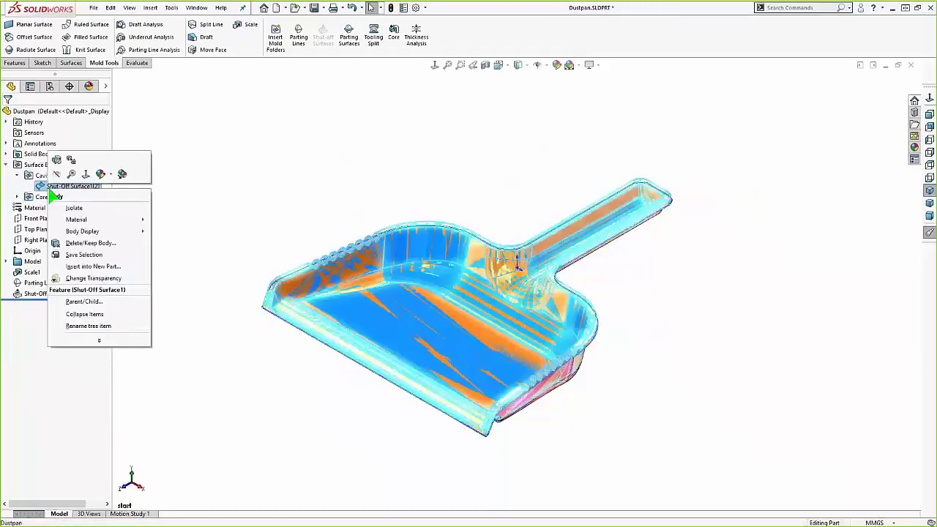
click(73, 209)
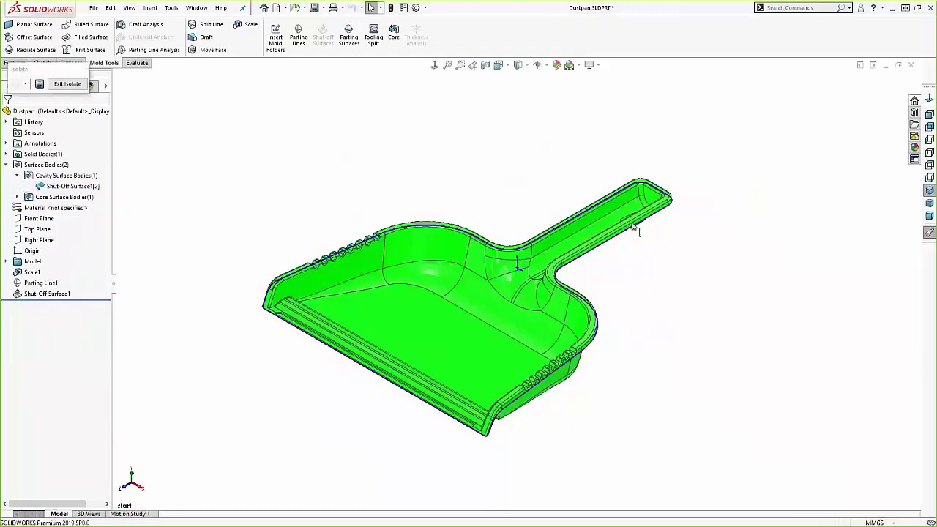
scroll(640, 237, down, 5)
scroll(630, 232, down, 3)
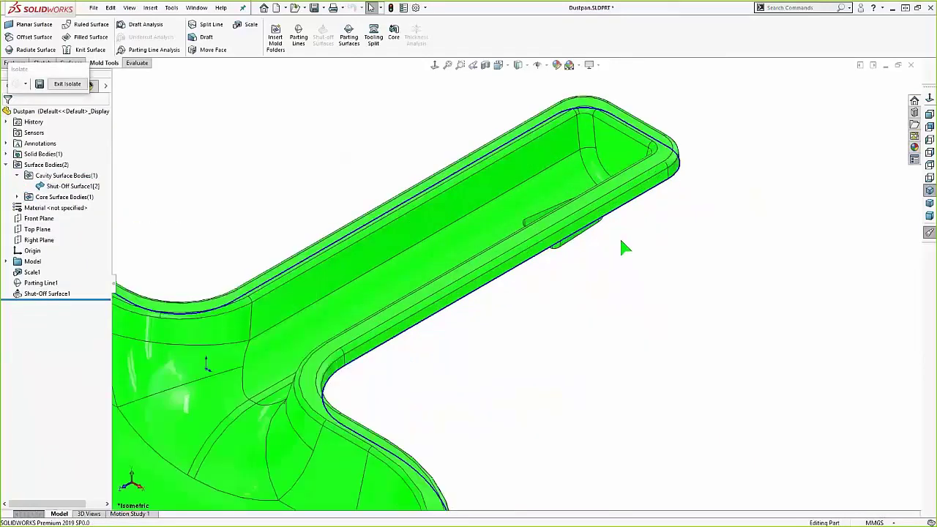
middle_drag(620, 236, 695, 88)
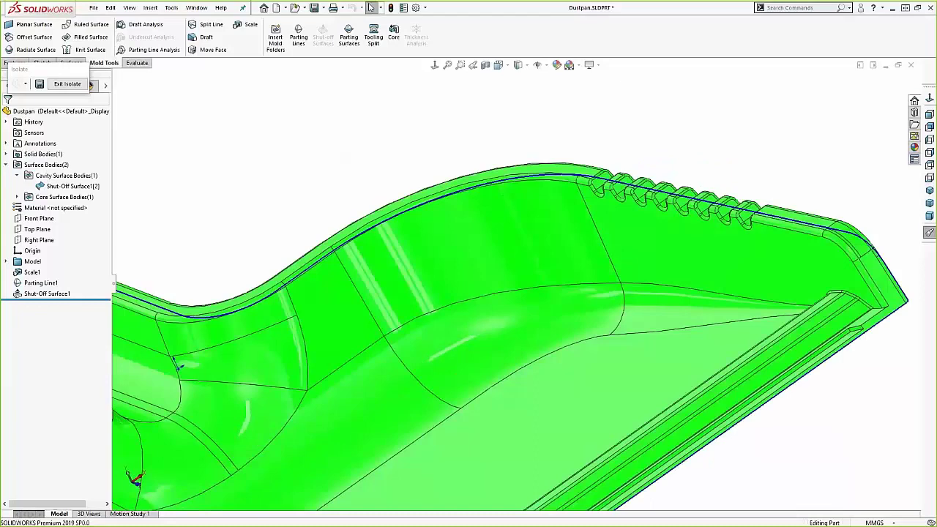
key(ctrl+7)
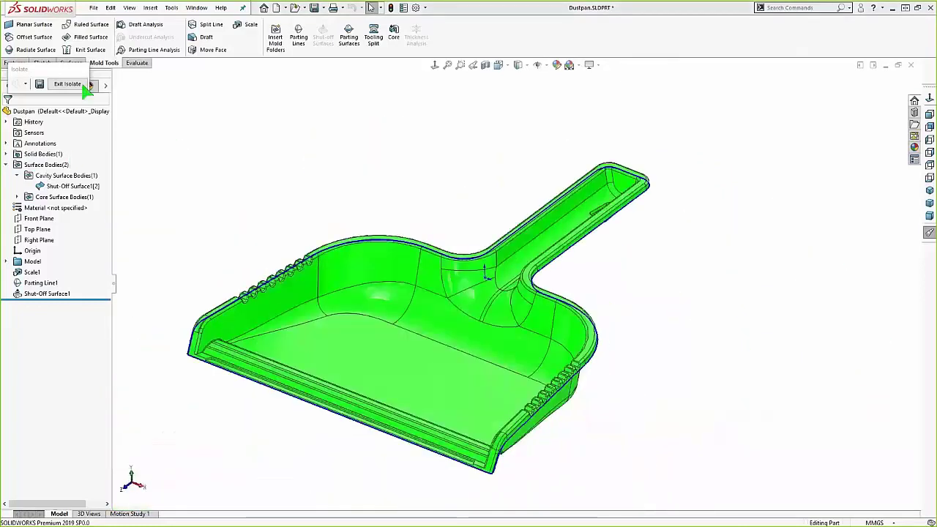
click(80, 84)
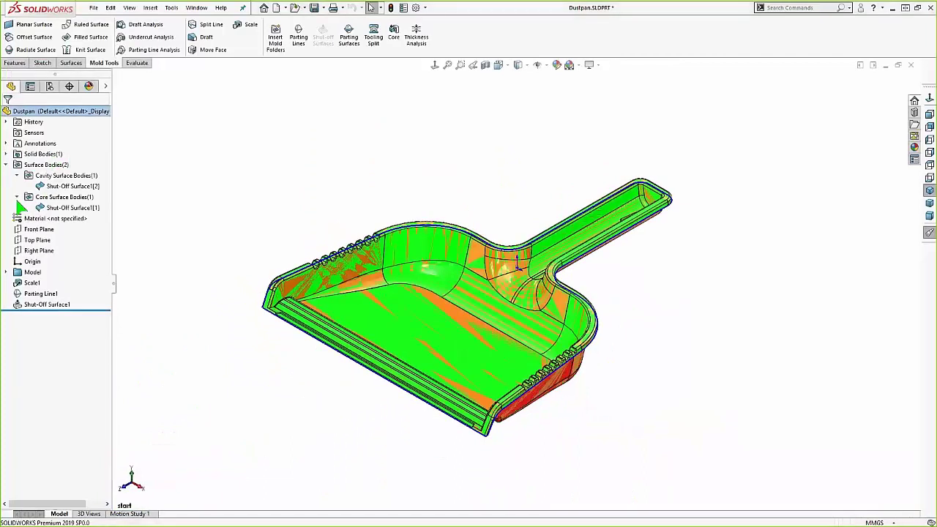
Step: Isolate the core surface body to inspect its closed handle hole, and exit the isolation
click(17, 197)
right_click(44, 208)
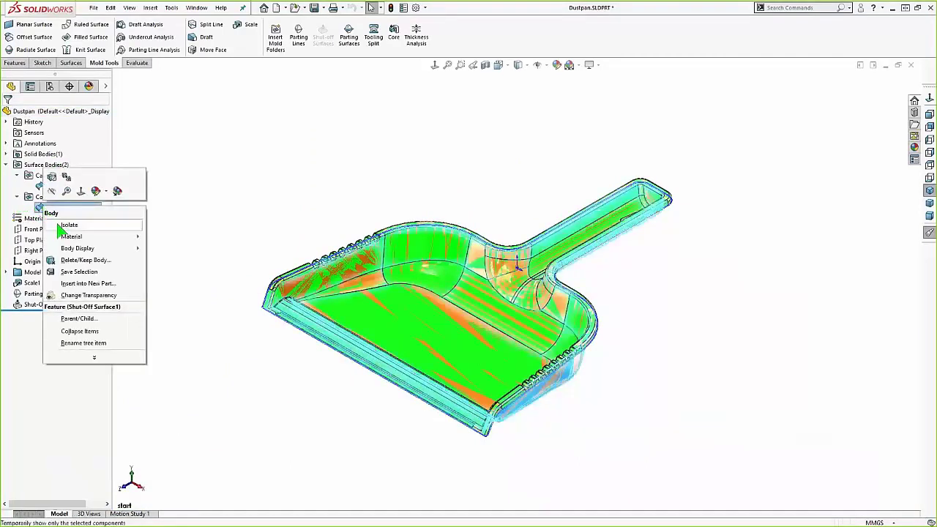
click(67, 225)
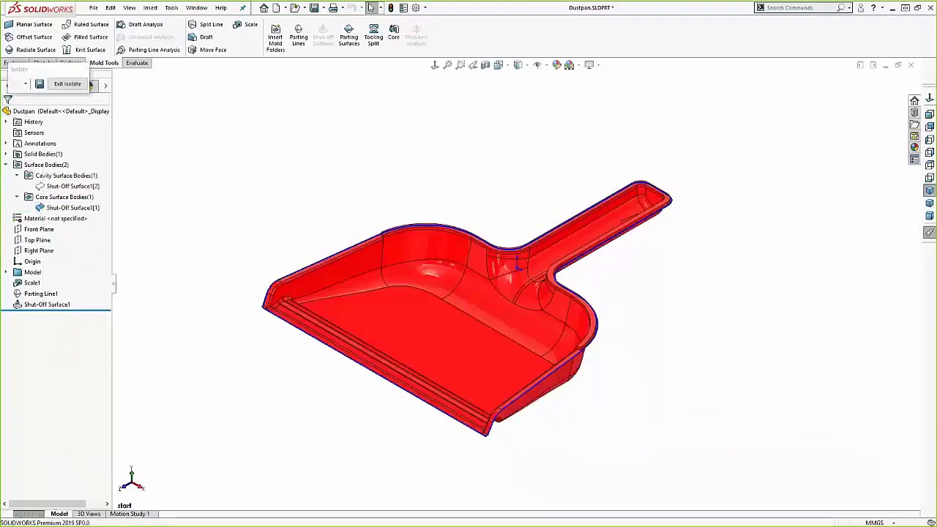
scroll(532, 293, down, 10)
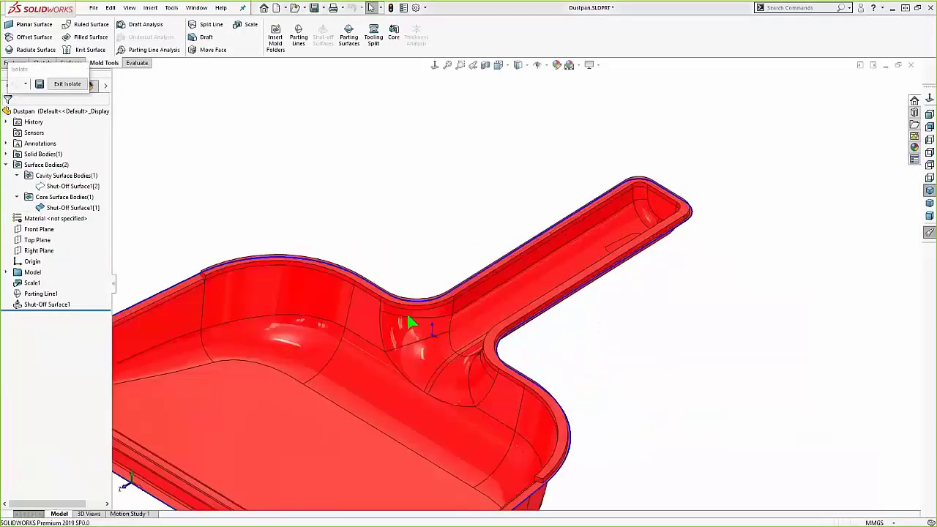
scroll(590, 286, down, 5)
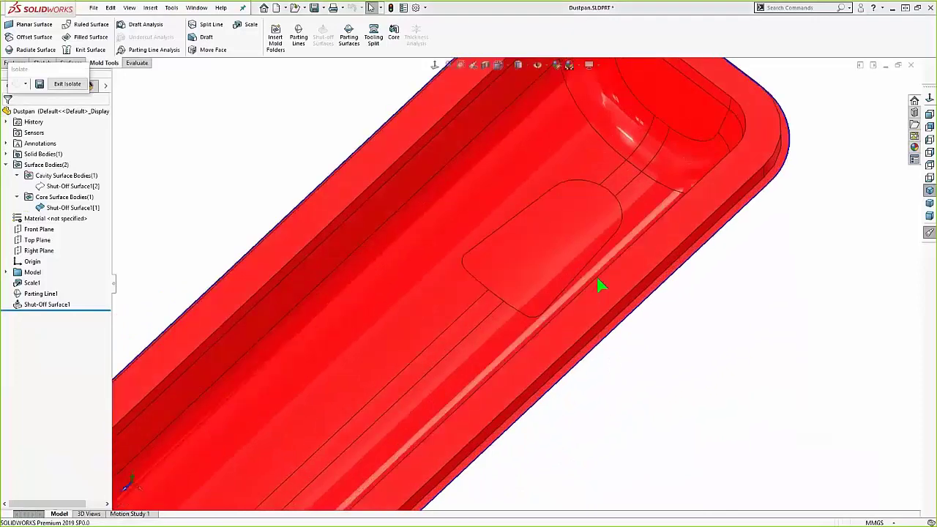
middle_drag(597, 278, 620, 271)
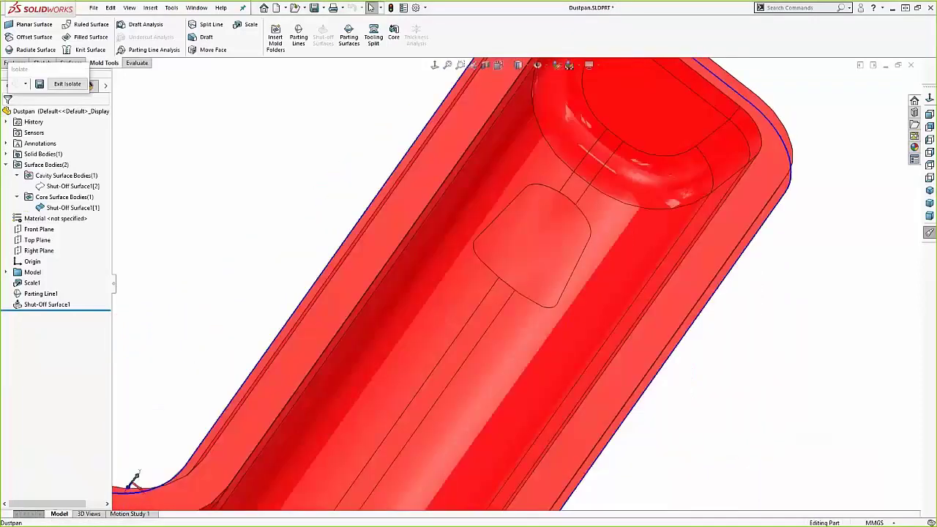
scroll(469, 285, up, 5)
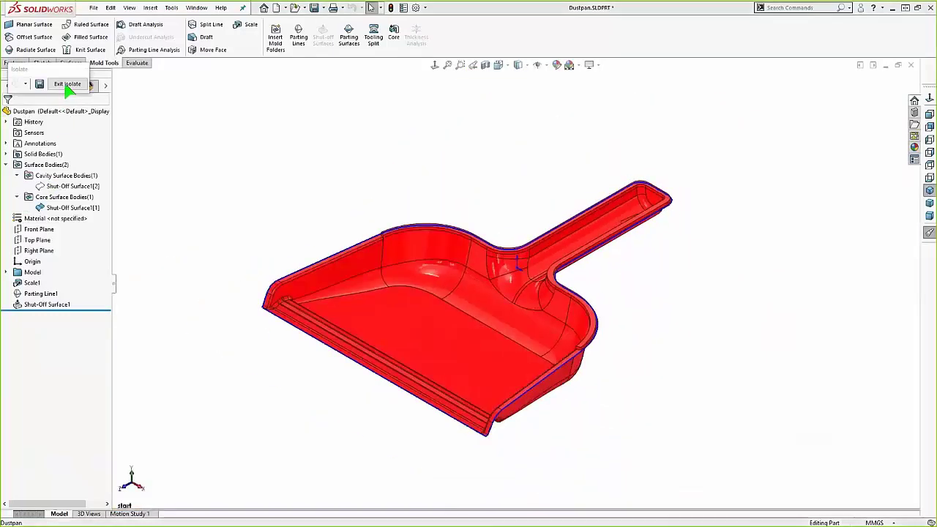
click(67, 84)
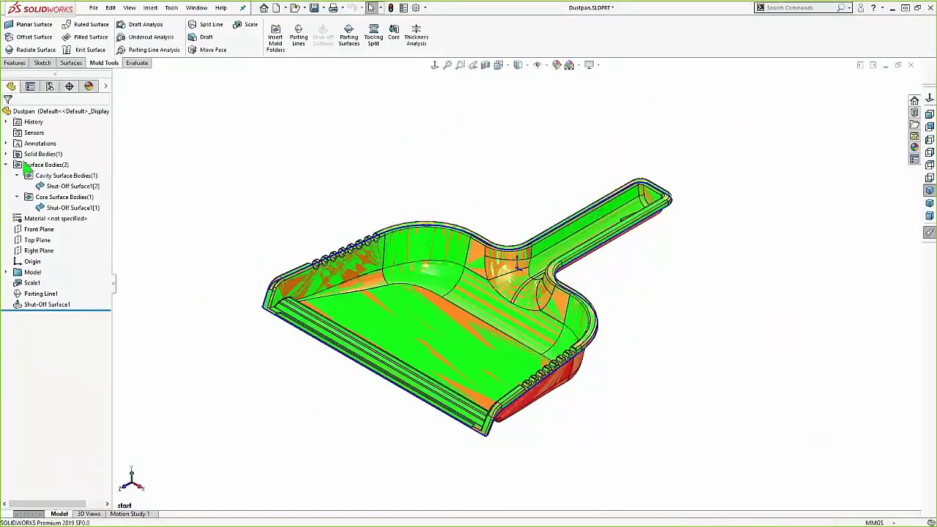
Step: Isolate the designed part solid body to view it without the surface bodies, and exit the isolation
click(7, 153)
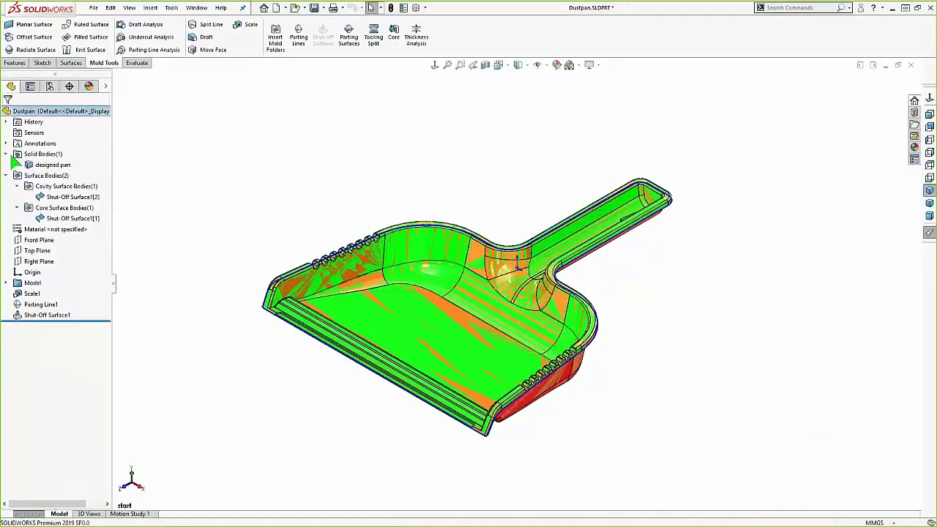
click(47, 167)
right_click(46, 173)
click(68, 186)
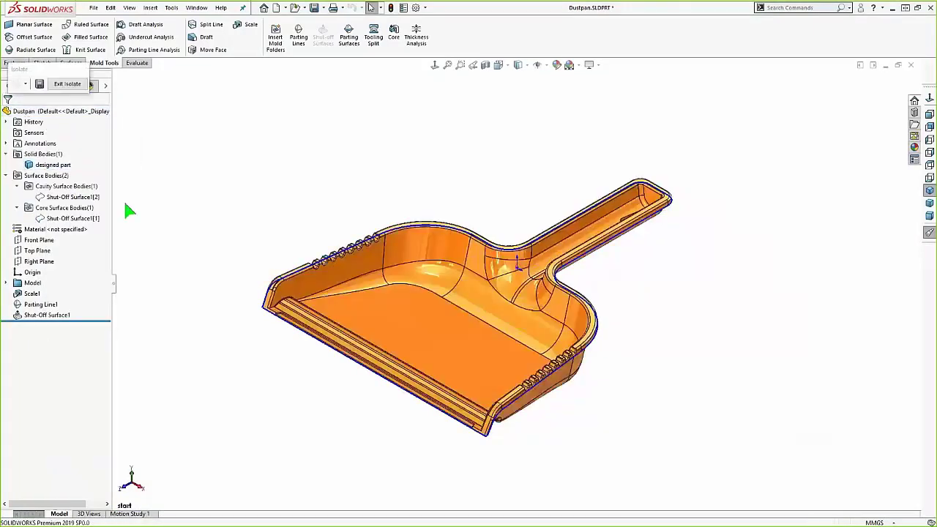
click(67, 83)
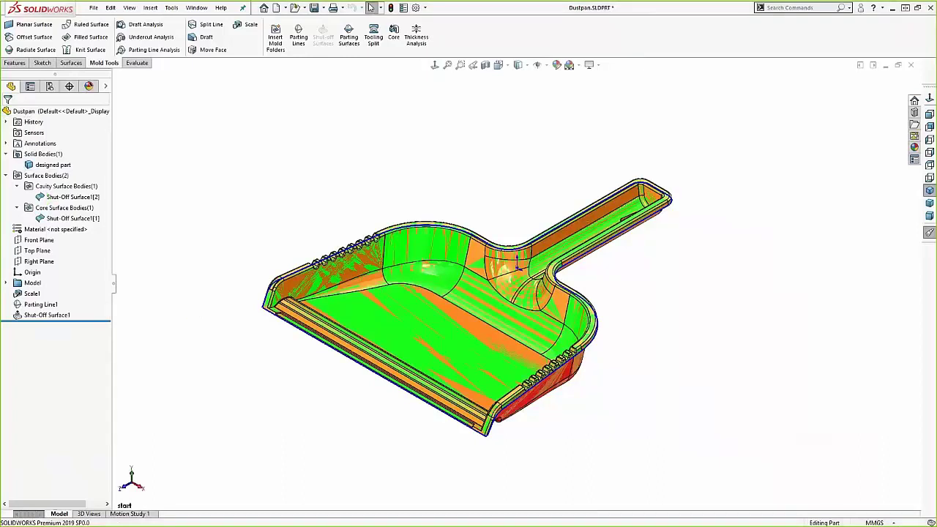
Step: Create a knitted parting surface from the parting line, perpendicular to pull, 11 mm wide, with Smooth smoothing at 5.5 mm
key(s)
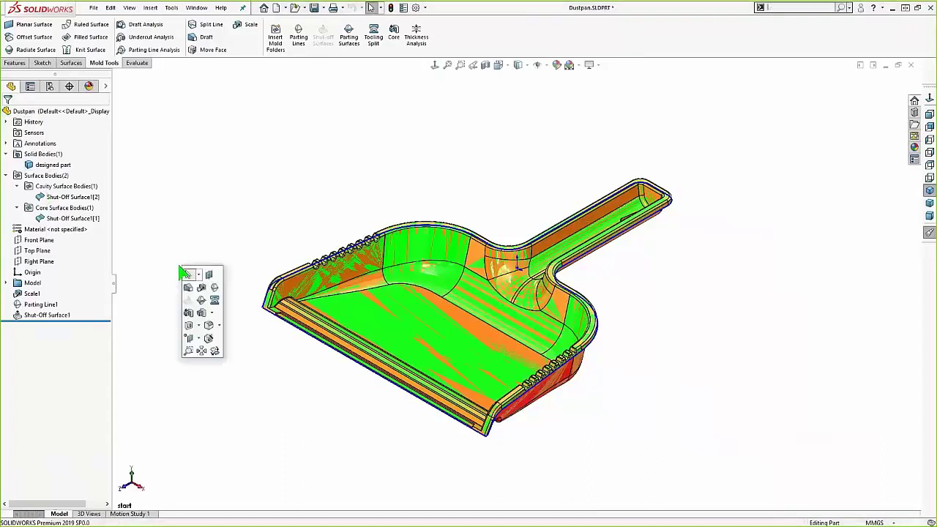
click(202, 307)
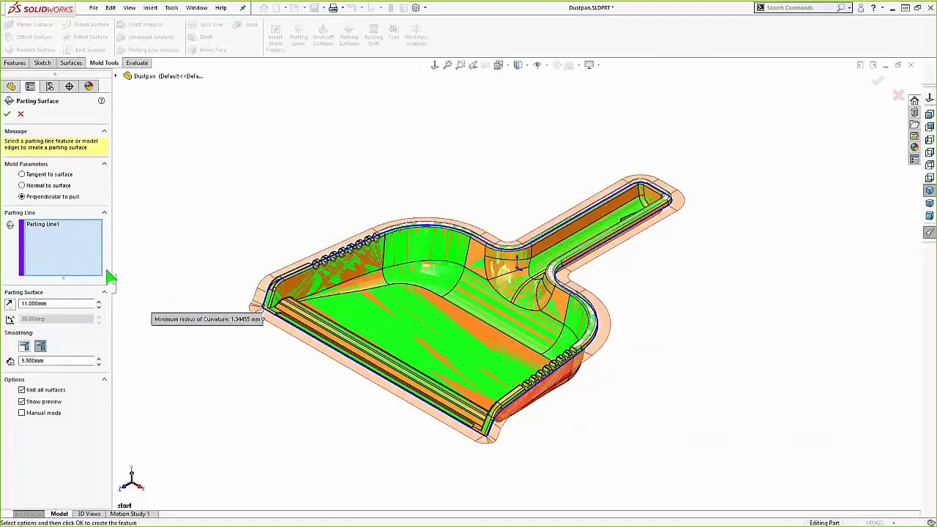
click(23, 304)
text(1)
scroll(450, 253, down, 4)
middle_drag(450, 253, 645, 242)
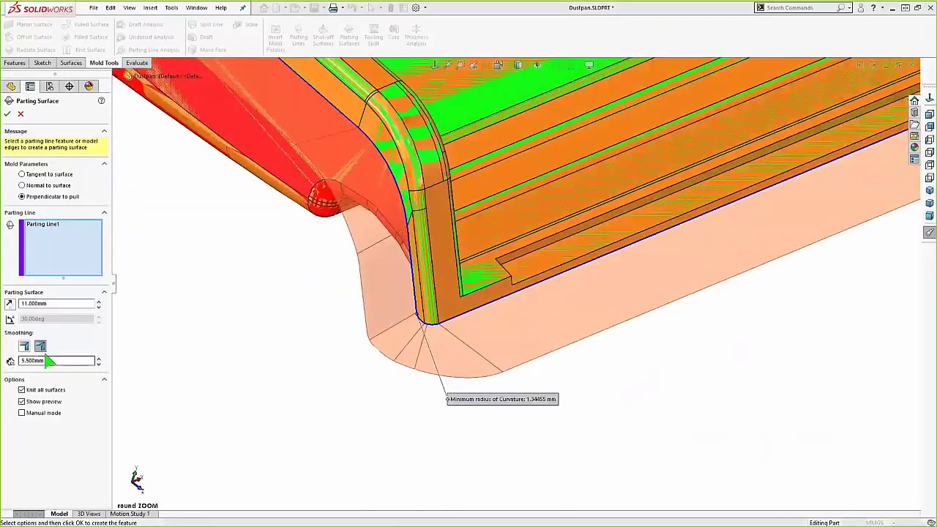
click(24, 346)
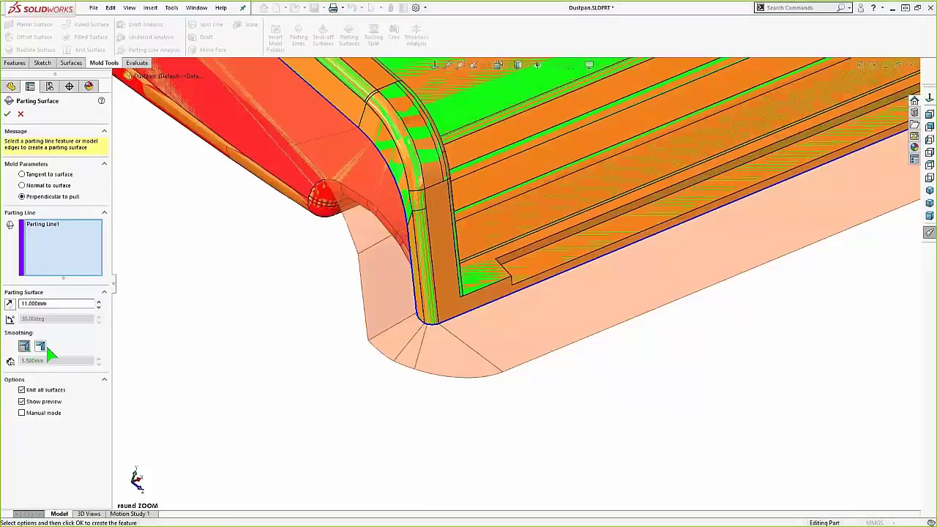
click(40, 347)
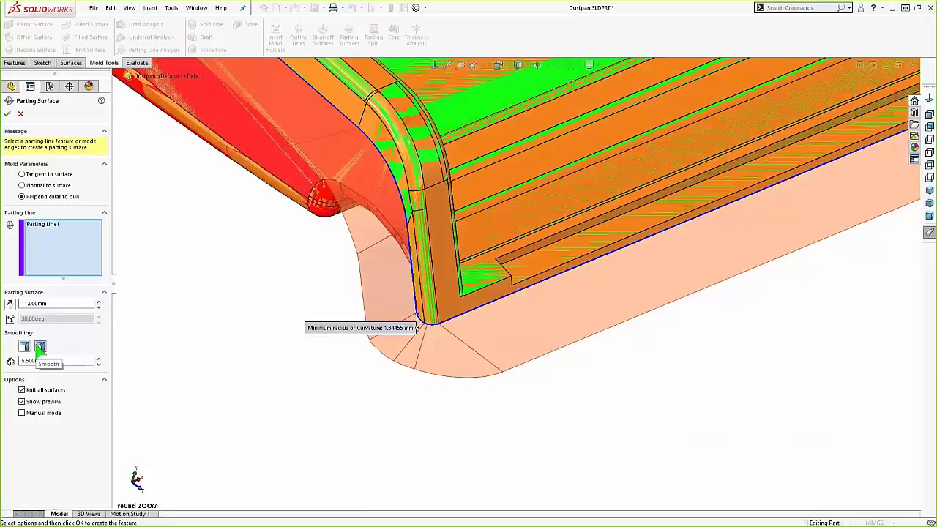
key(Return)
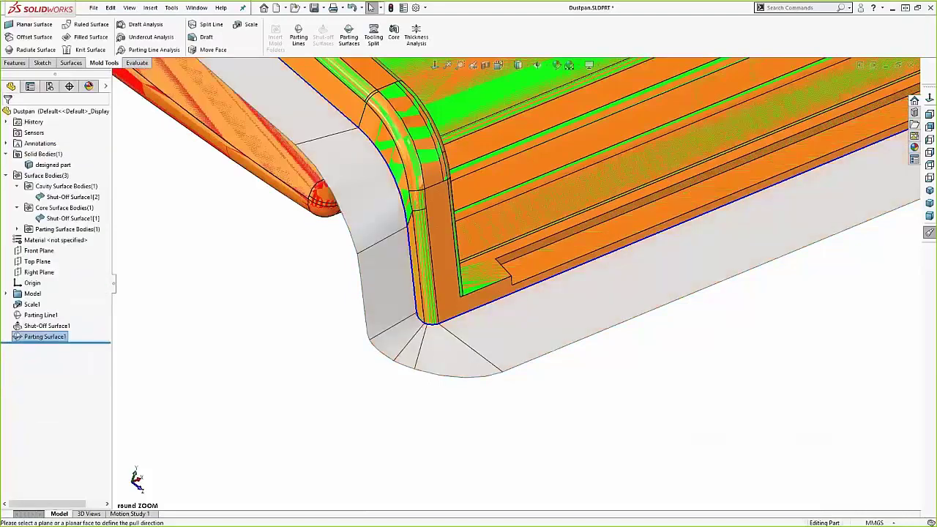
Step: Create a reference plane offset 10 mm from the flat top face of the dustpan's rim
key(ctrl+7)
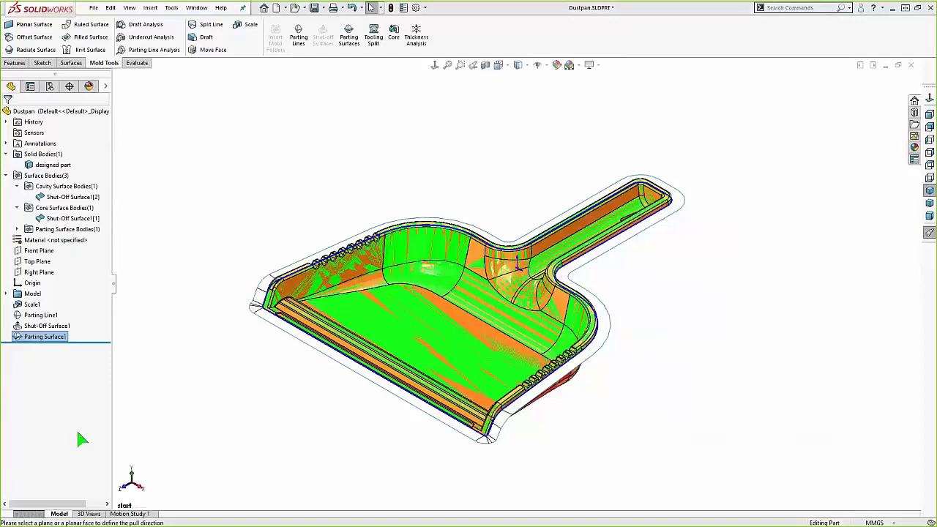
key(s)
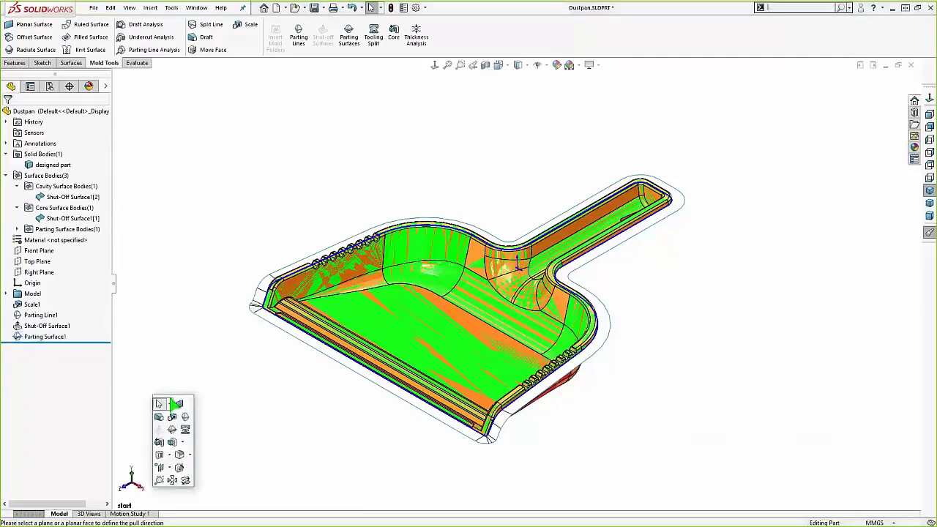
click(177, 405)
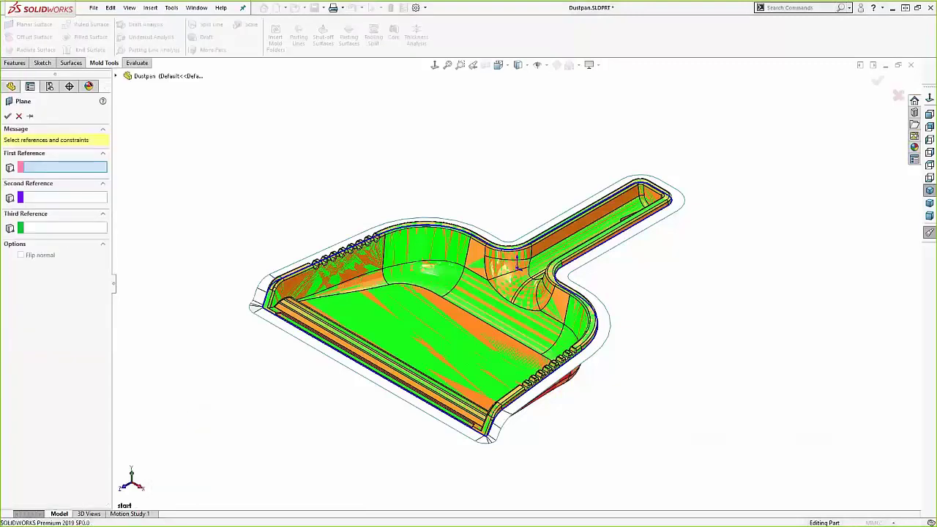
scroll(462, 229, down, 3)
scroll(359, 212, down, 6)
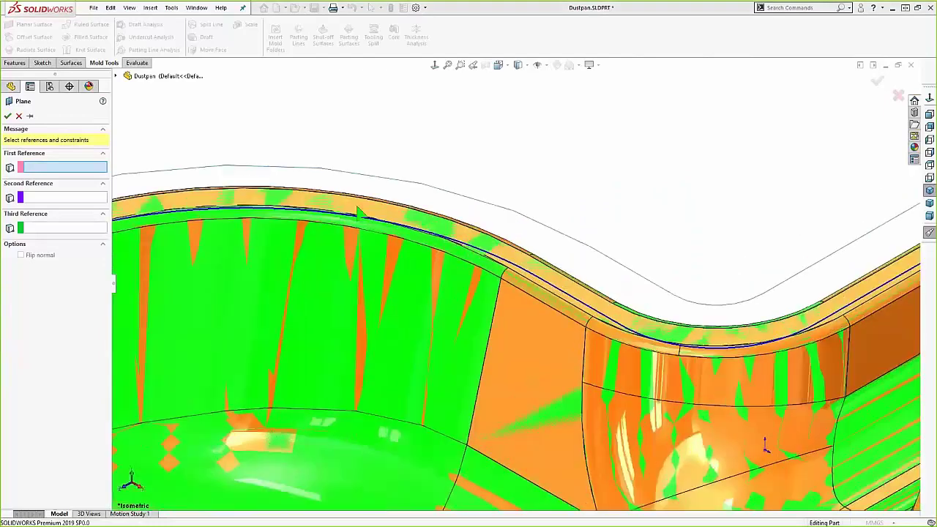
click(359, 209)
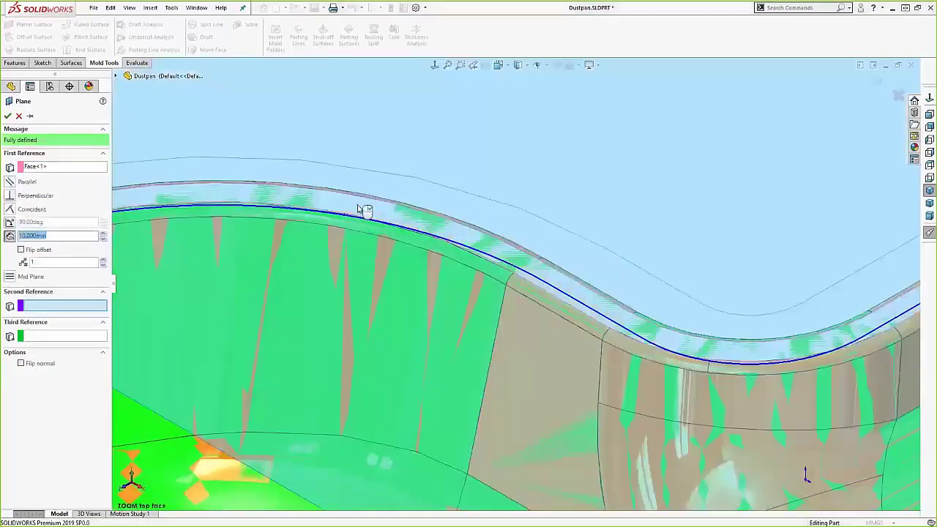
right_click(358, 206)
key(z)
key(z)
key(z)
key(z)
key(z)
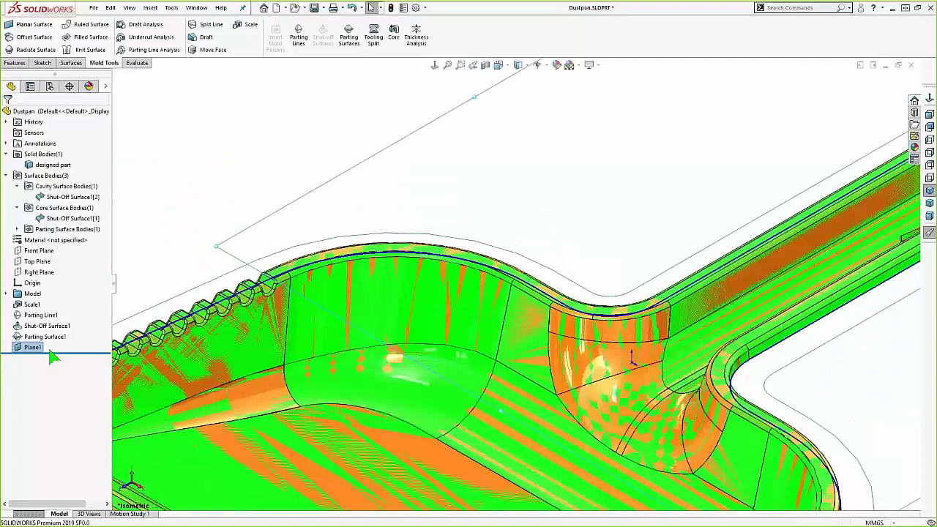
Step: On the new offset plane, sketch a center rectangle around the dustpan from the origin, about 359 mm wide and 402 mm high
click(24, 349)
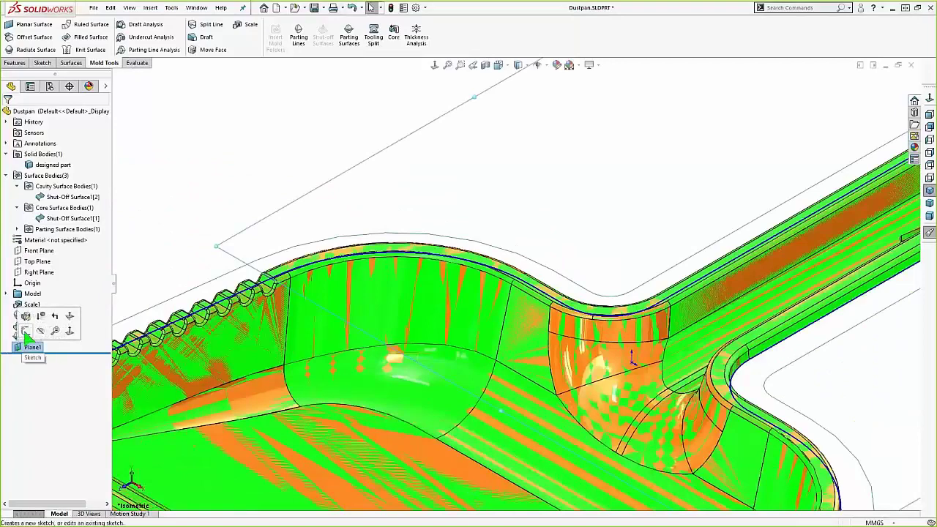
click(26, 332)
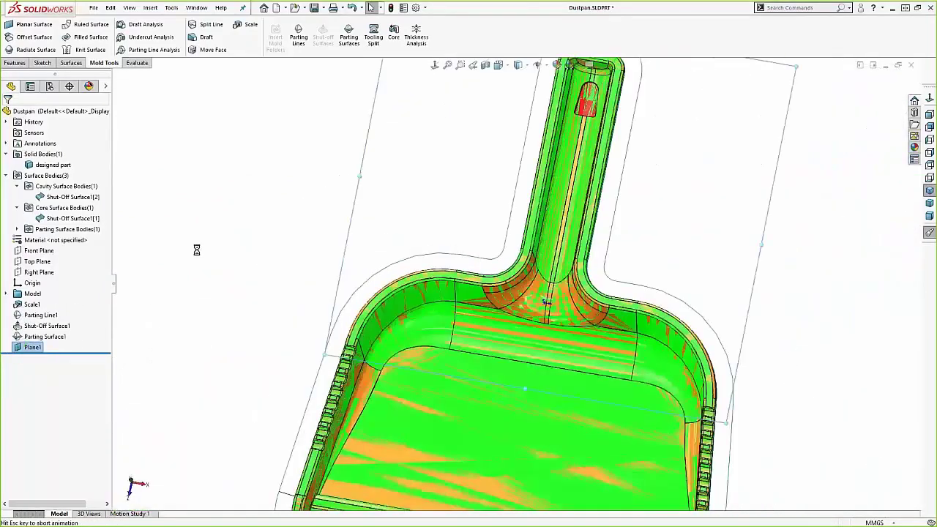
key(s)
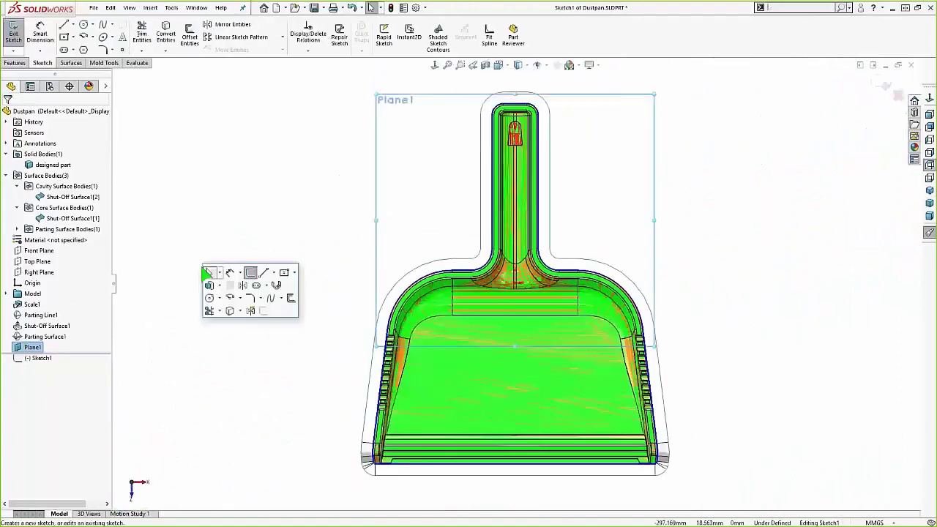
click(284, 272)
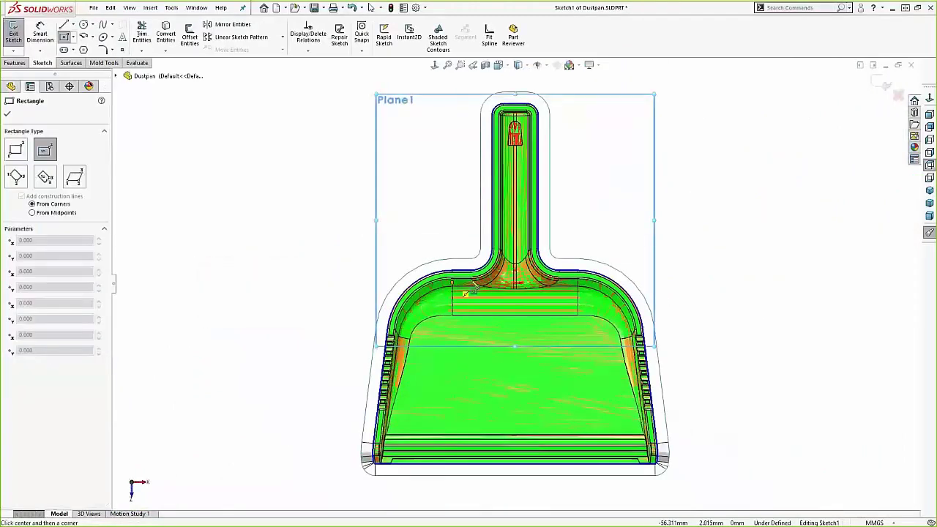
click(516, 286)
click(707, 497)
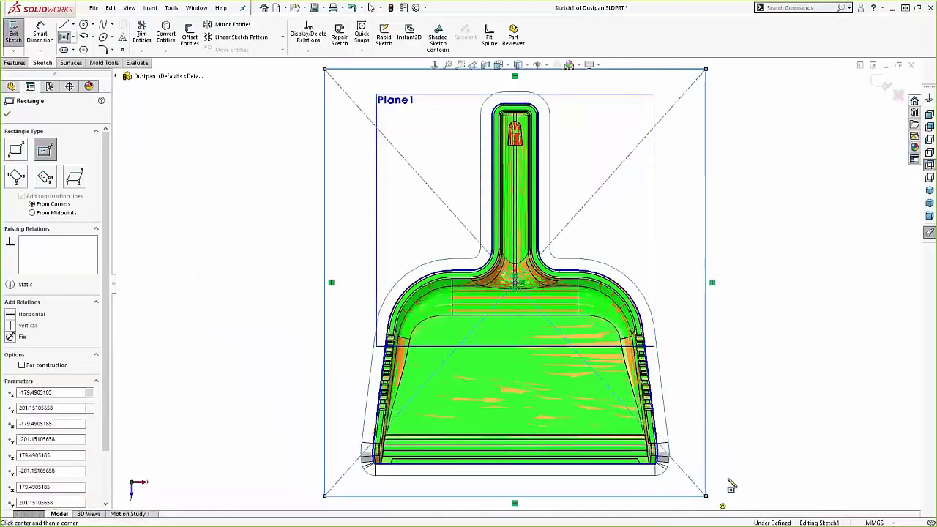
Step: Dimension the rectangle's vertical side to 400 mm and its horizontal side to 365 mm, and exit the sketch
right_drag(745, 445, 757, 421)
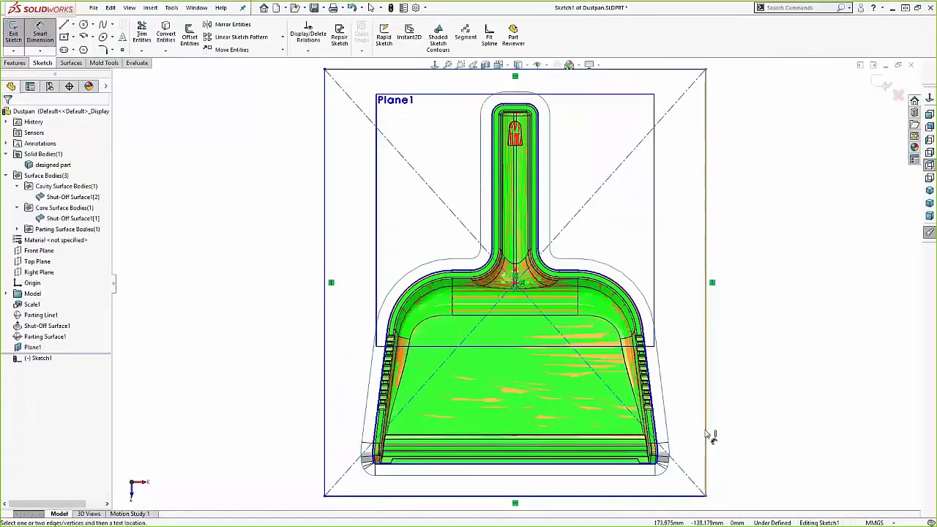
click(705, 436)
click(739, 437)
text(400)
key(Return)
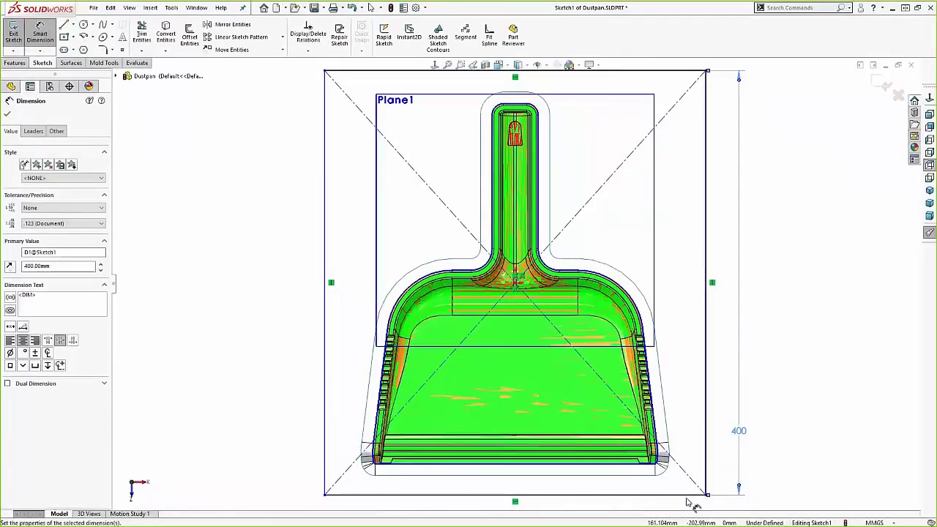
click(687, 496)
click(681, 498)
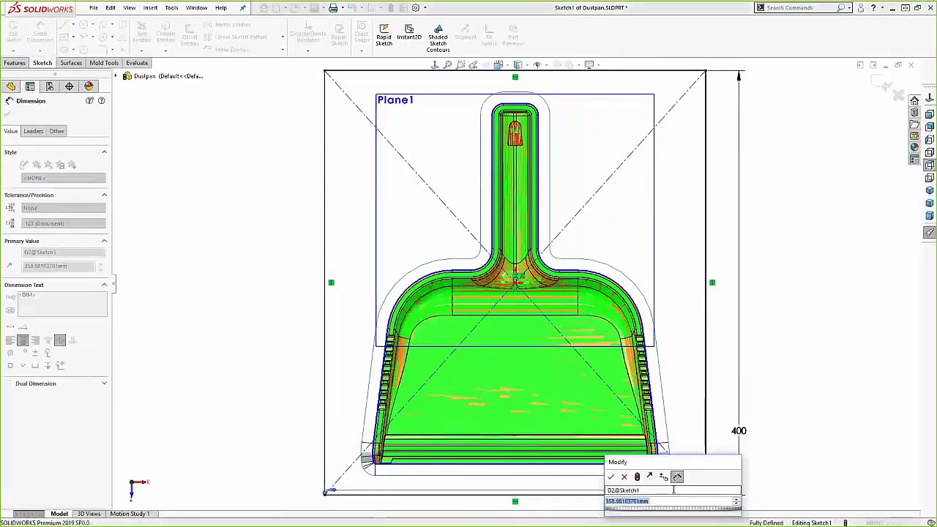
text(365)
key(Return)
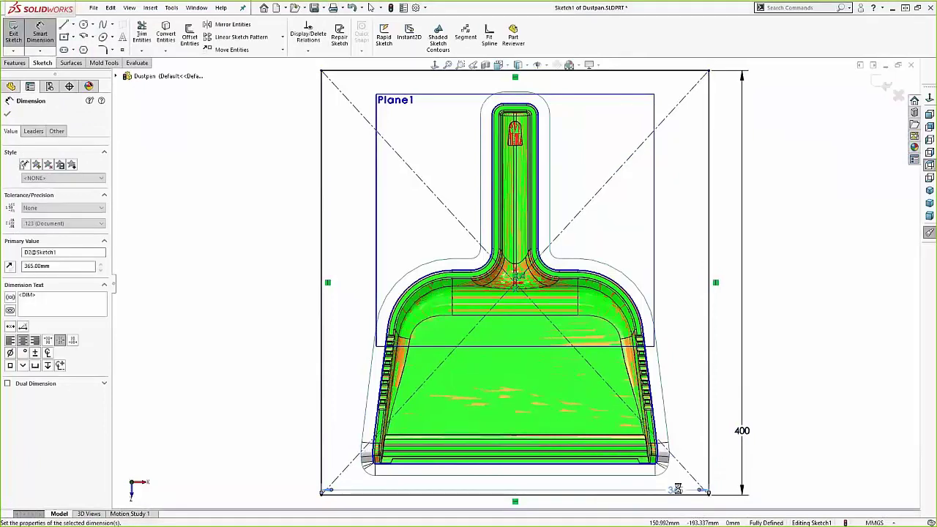
click(796, 386)
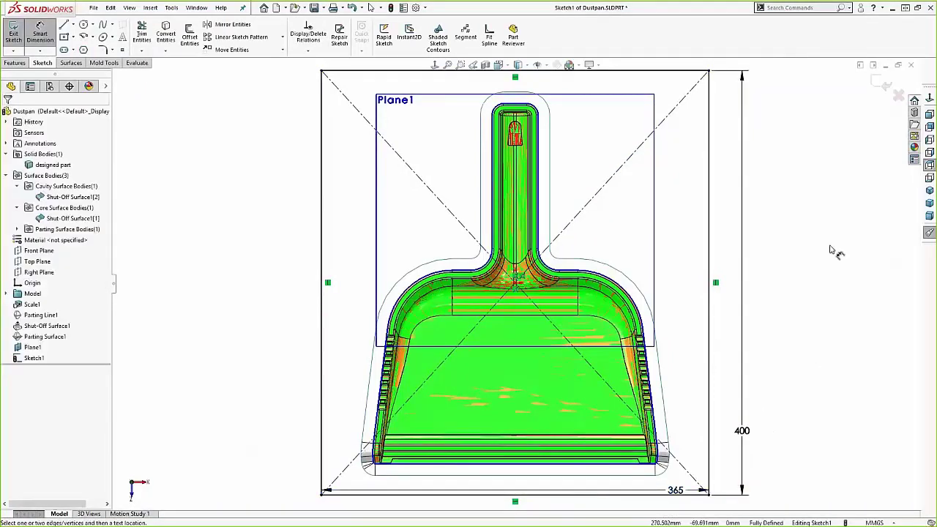
click(881, 82)
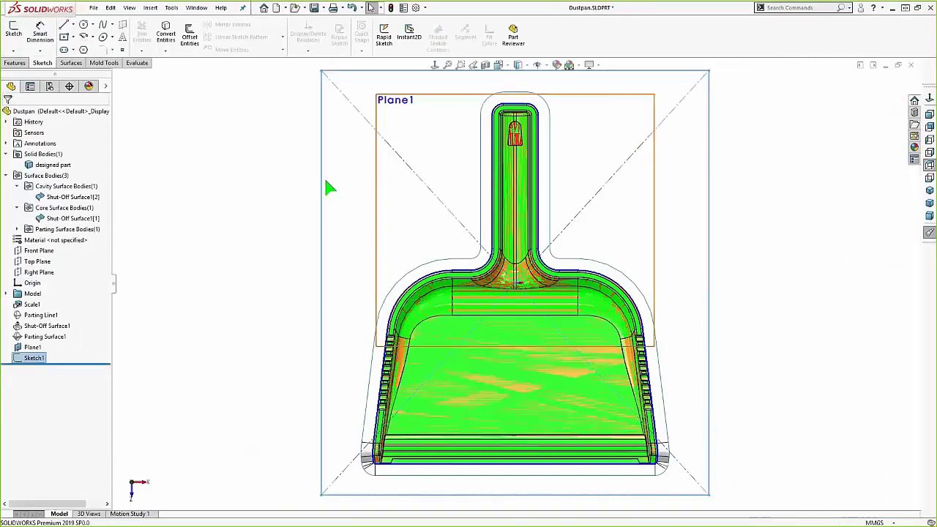
Step: Create a Tooling Split from the rectangle sketch with block sizes of 35 mm and 65 mm and a 3° interlock surface
key(s)
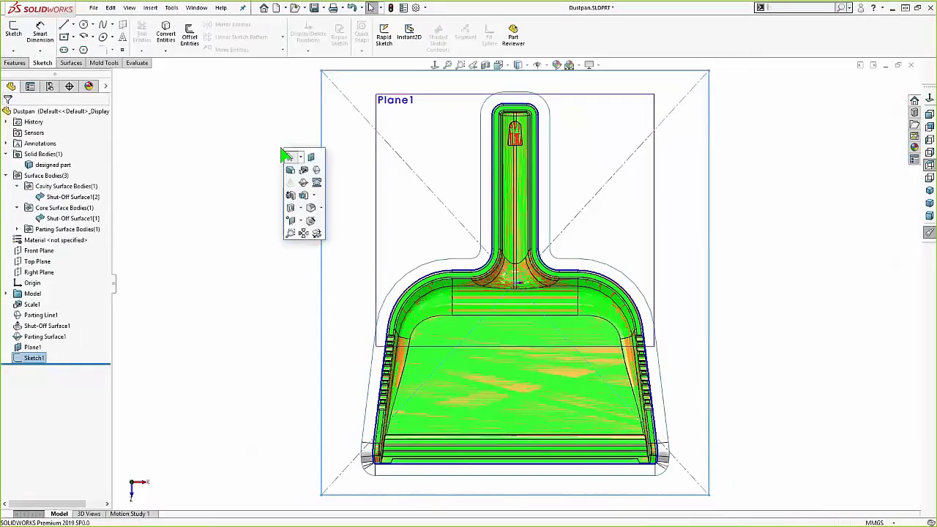
click(316, 183)
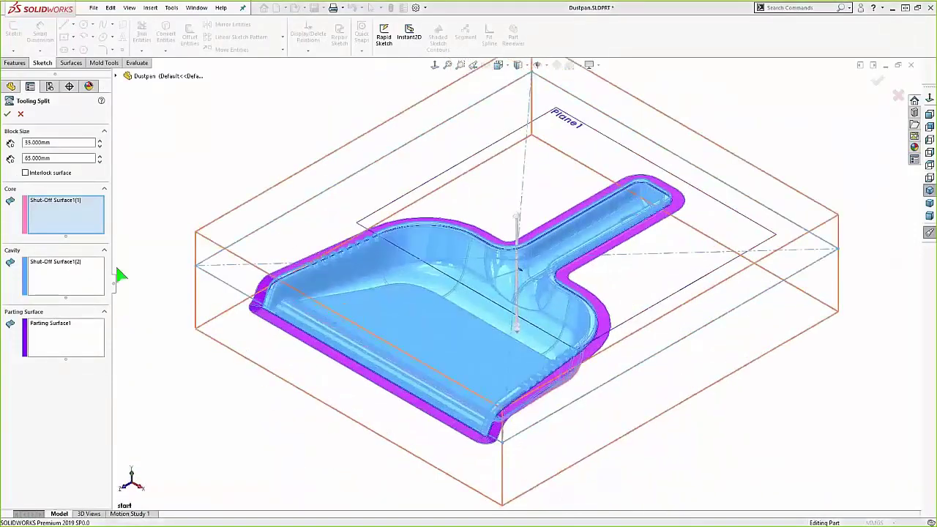
click(37, 173)
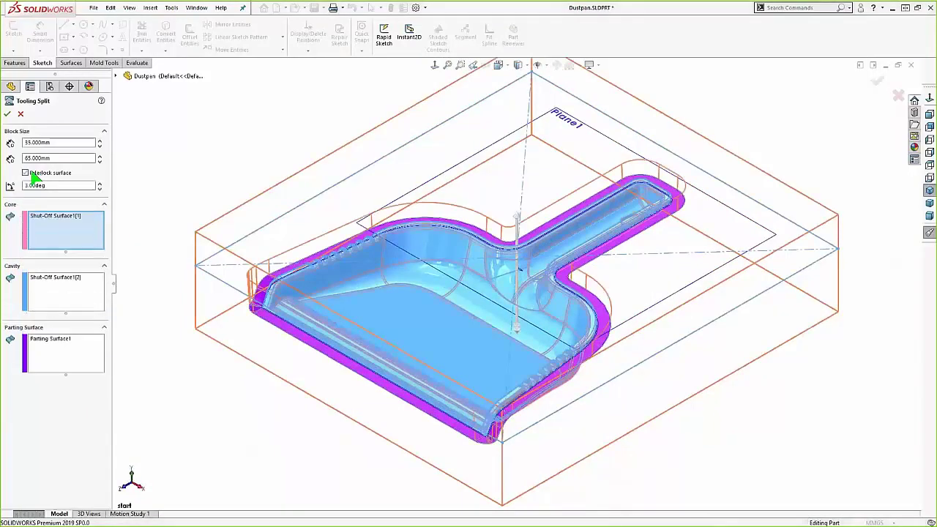
middle_drag(244, 332, 247, 278)
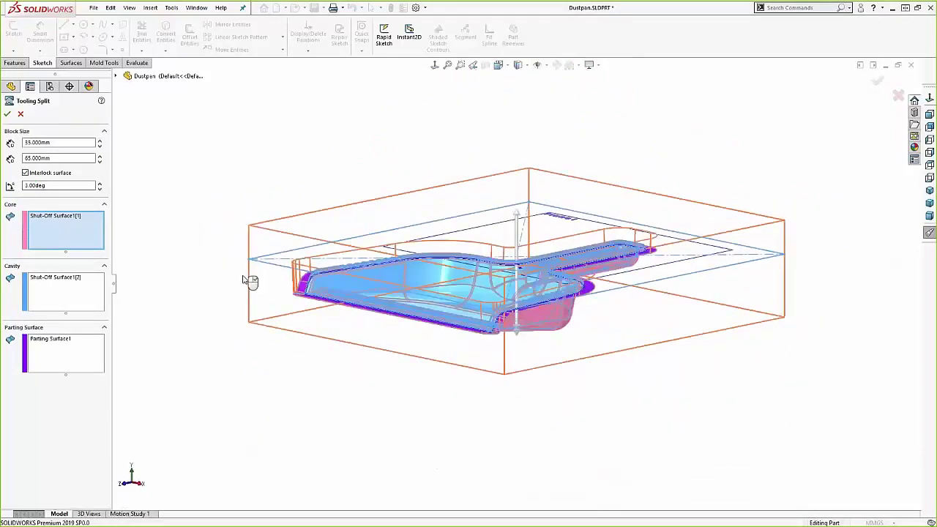
click(8, 115)
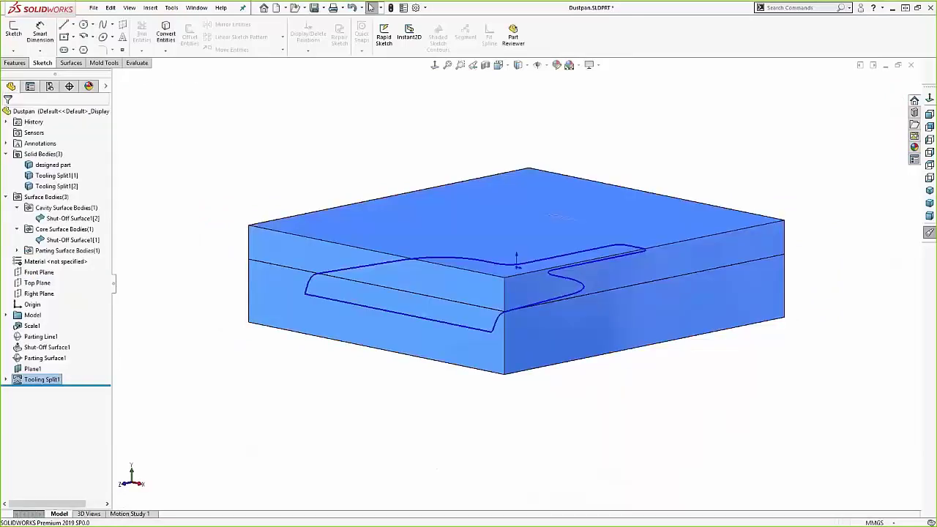
Step: Hide the parting line feature that shows through the mold block
key(Down)
key(Down)
key(Down)
key(Down)
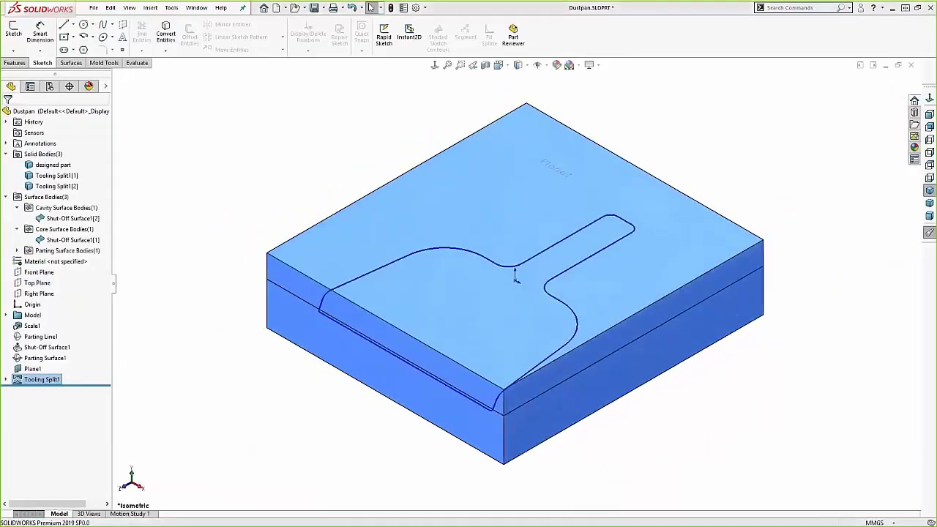
click(45, 337)
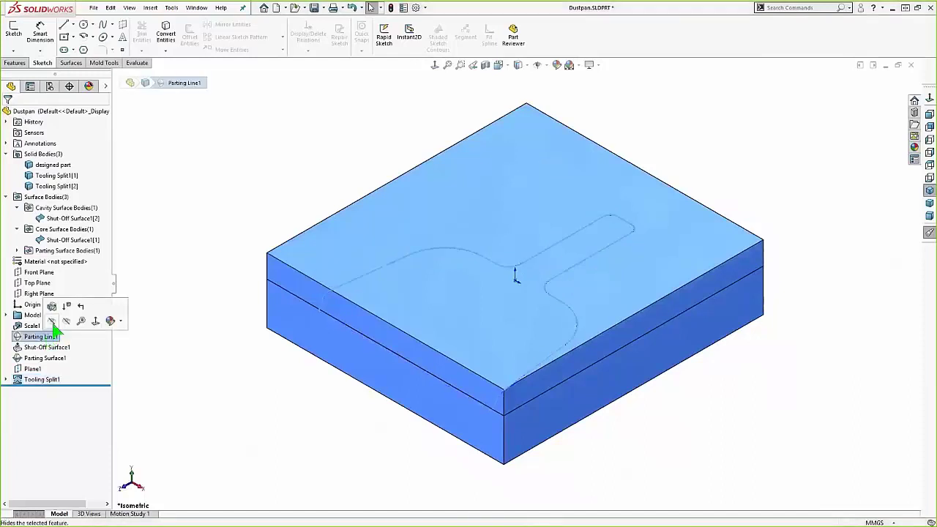
click(59, 322)
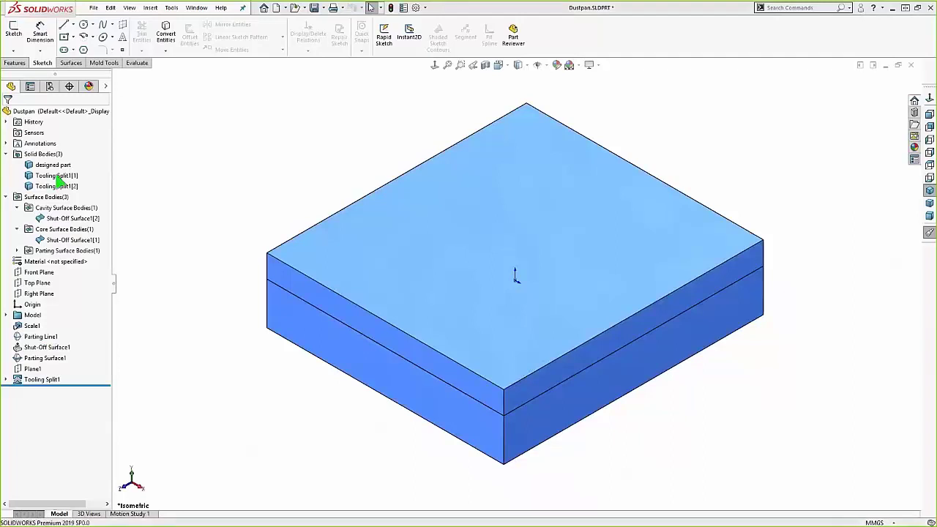
Step: Rename the lower tooling split body as Cavity Body and the upper one as Core Body
click(58, 179)
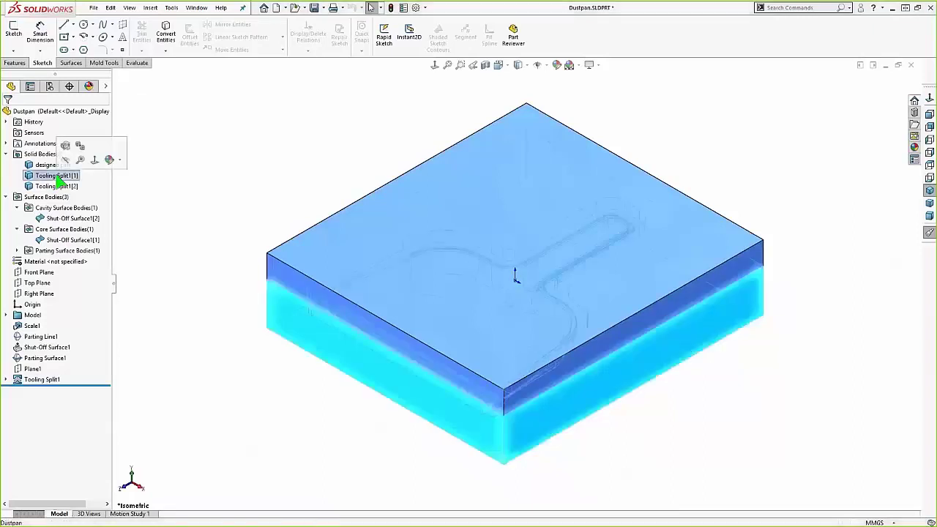
click(58, 180)
text(Cavity)
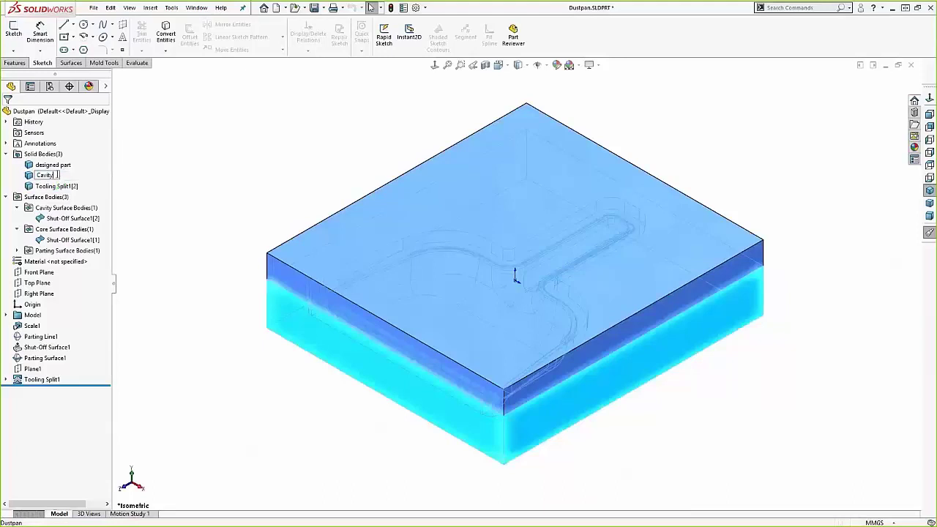
text( Body)
click(48, 188)
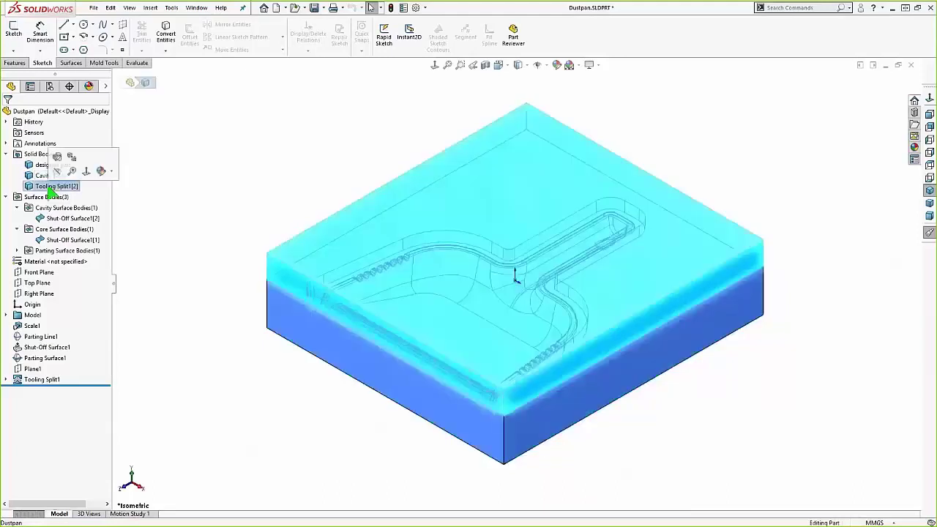
click(48, 188)
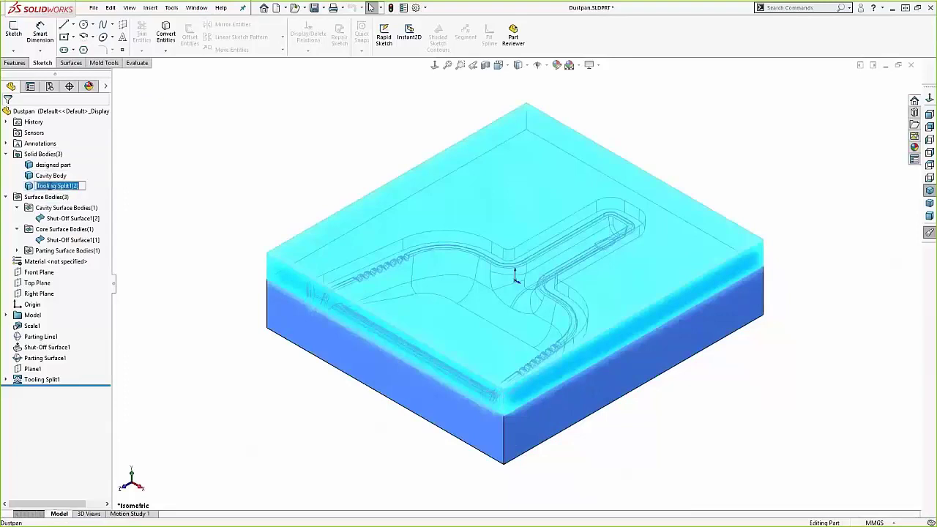
text(Core Body)
click(168, 169)
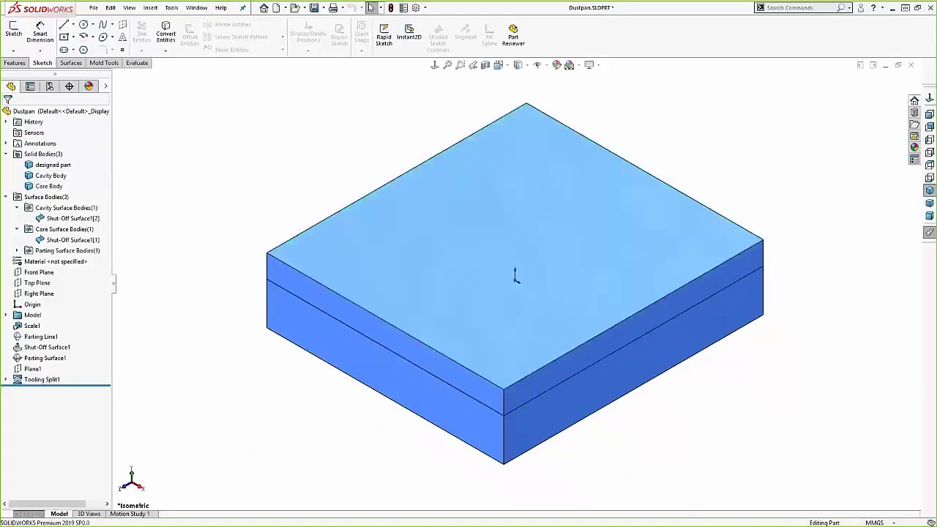
Step: Move the Core Body about 215 mm up along the Y axis with Move/Copy Body
key(s)
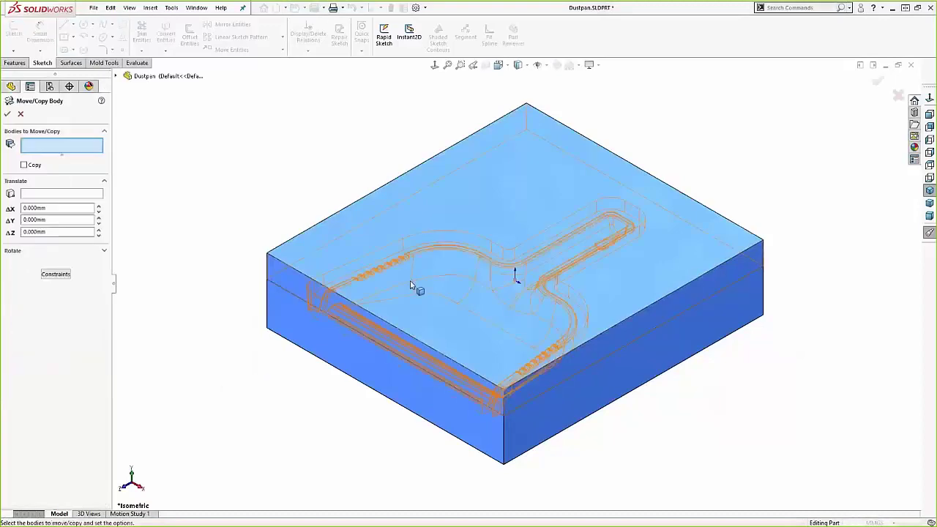
click(411, 281)
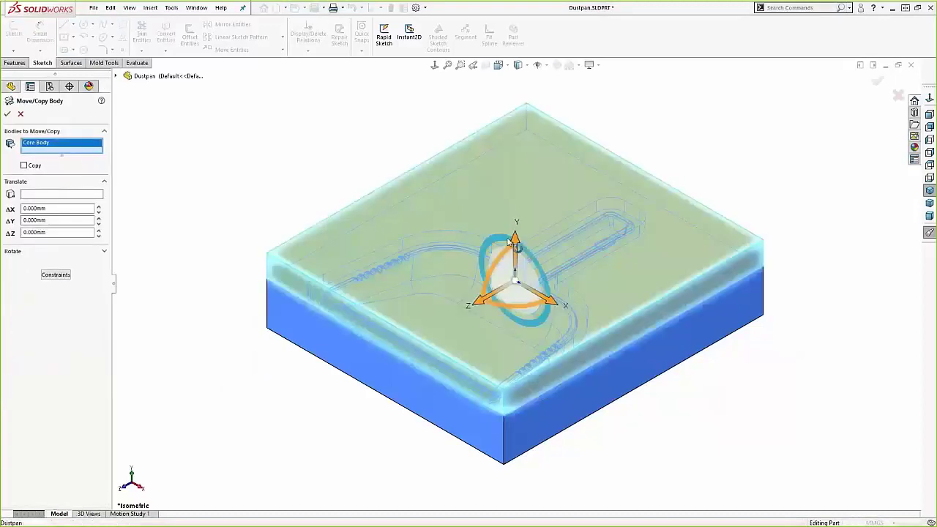
drag(513, 241, 527, 76)
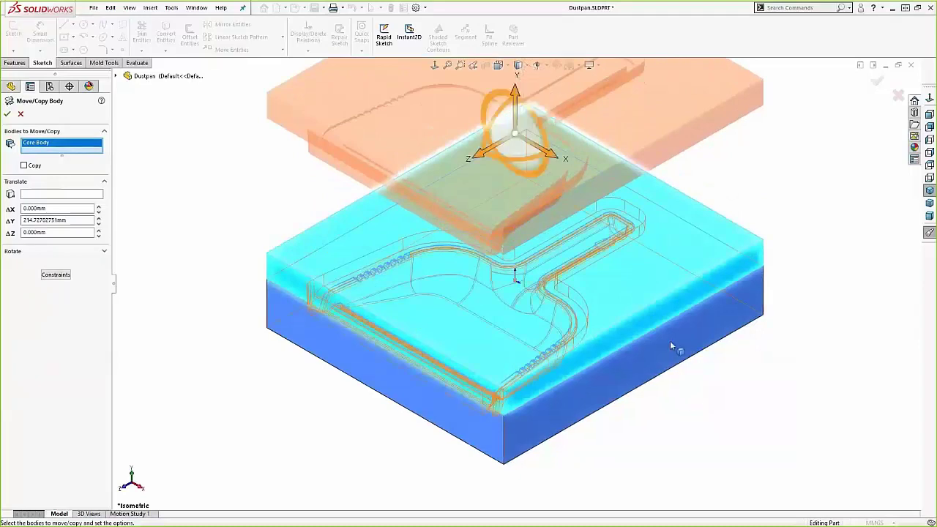
key(Return)
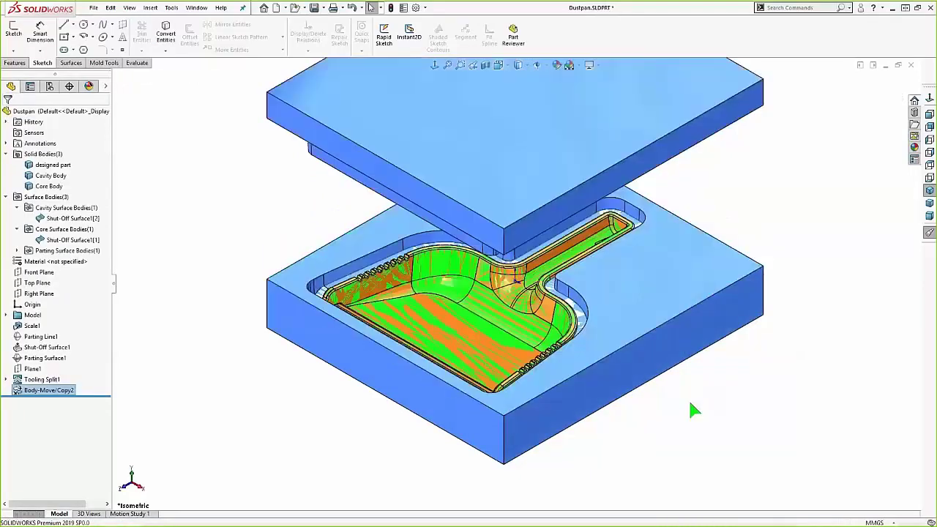
Step: Move the Cavity Body about 267 mm down along the Y axis with Move/Copy Body
key(Return)
click(629, 371)
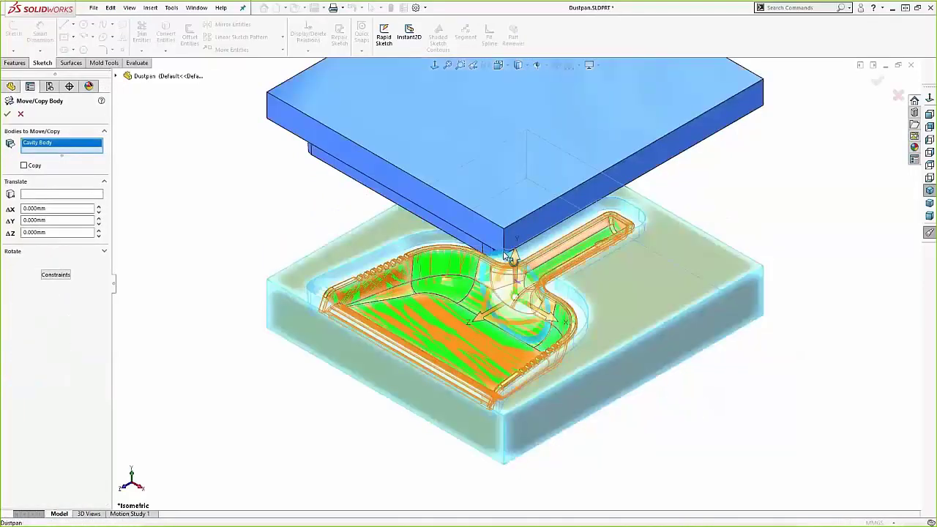
drag(519, 272, 517, 450)
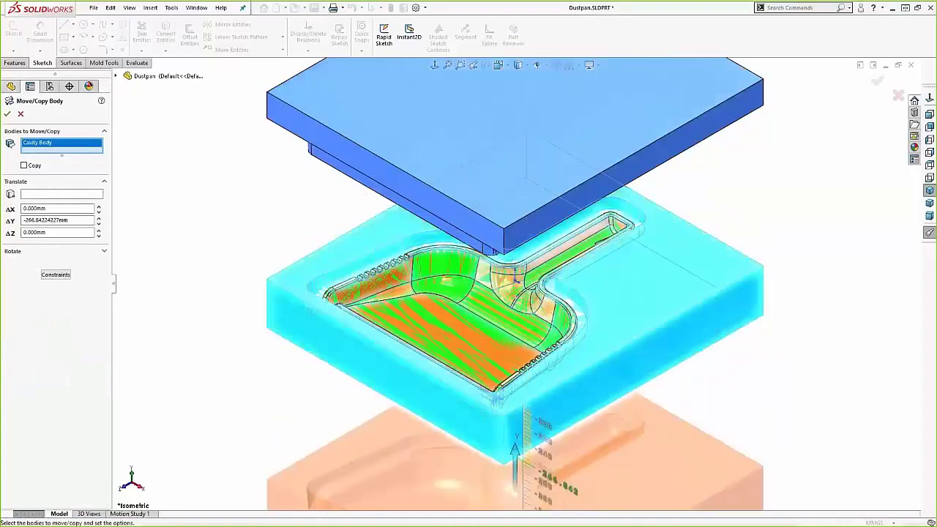
key(Return)
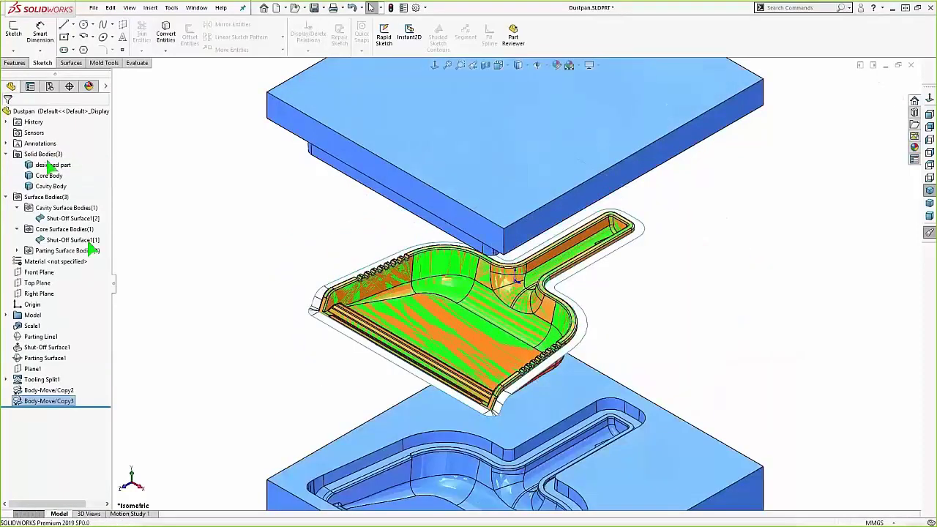
Step: Hide all the surface bodies and inspect the separated core, dustpan and cavity from below and above
right_click(44, 197)
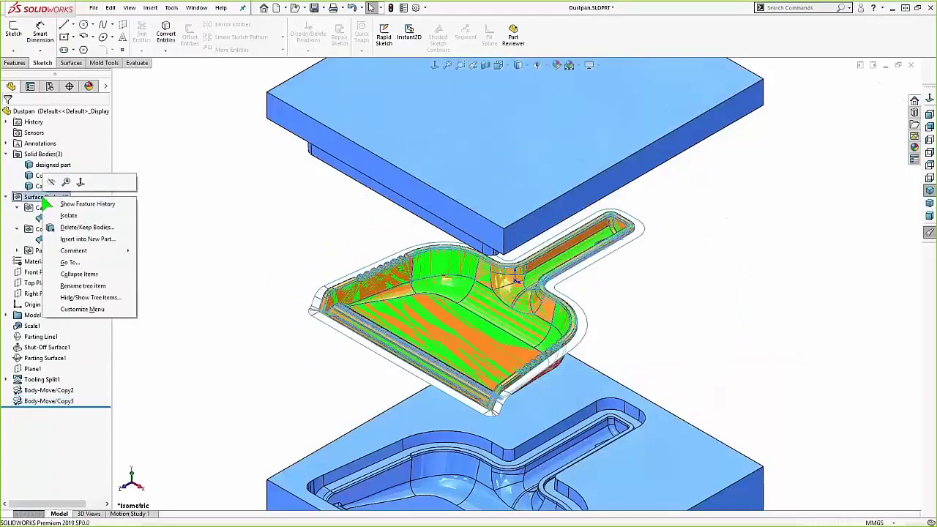
click(51, 183)
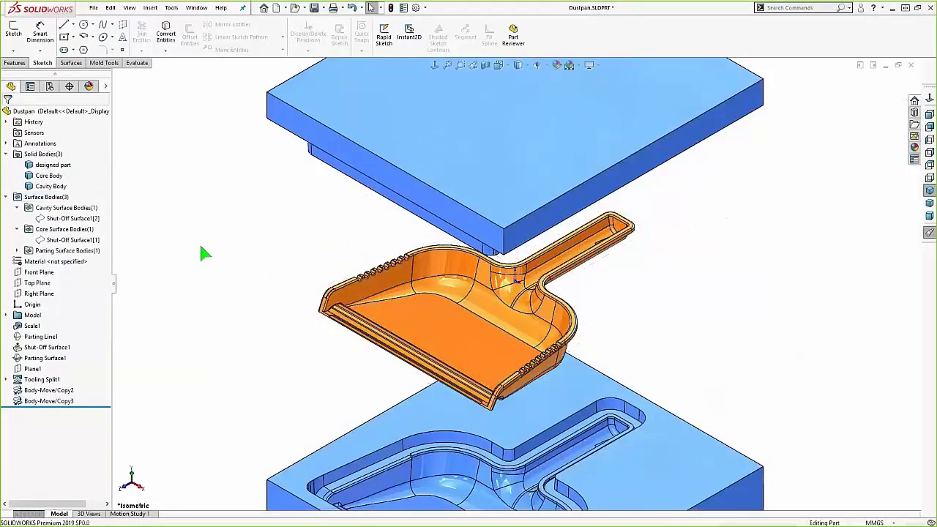
key(f)
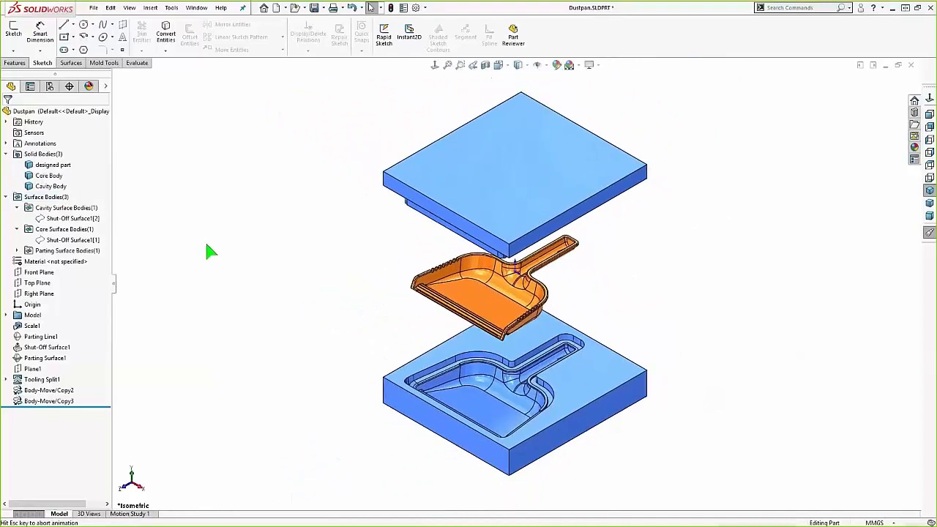
middle_drag(520, 358, 511, 198)
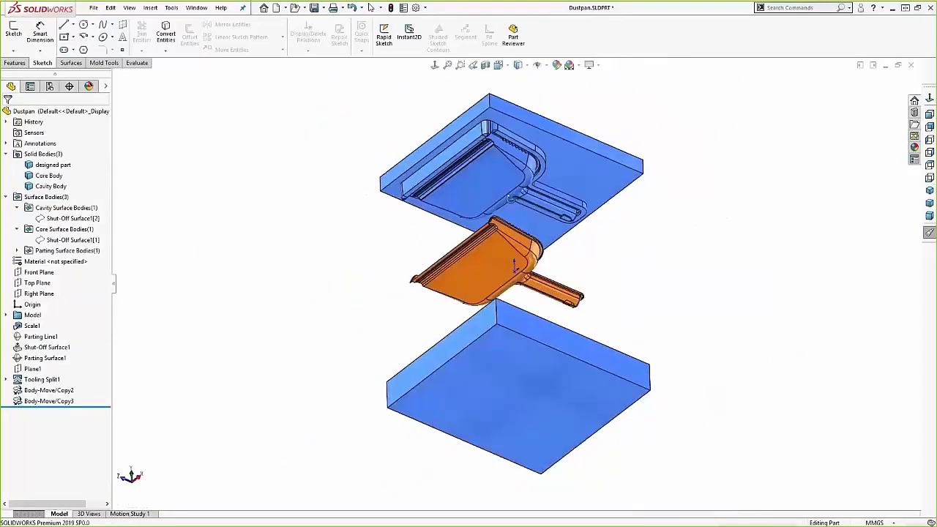
middle_drag(516, 268, 517, 365)
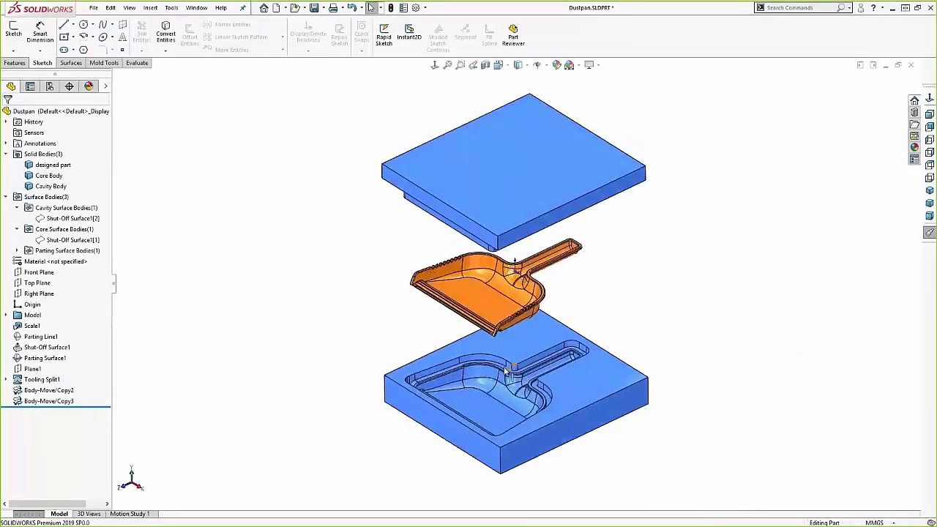
Step: Suppress the two body-move features that separate the core and cavity blocks
click(63, 391)
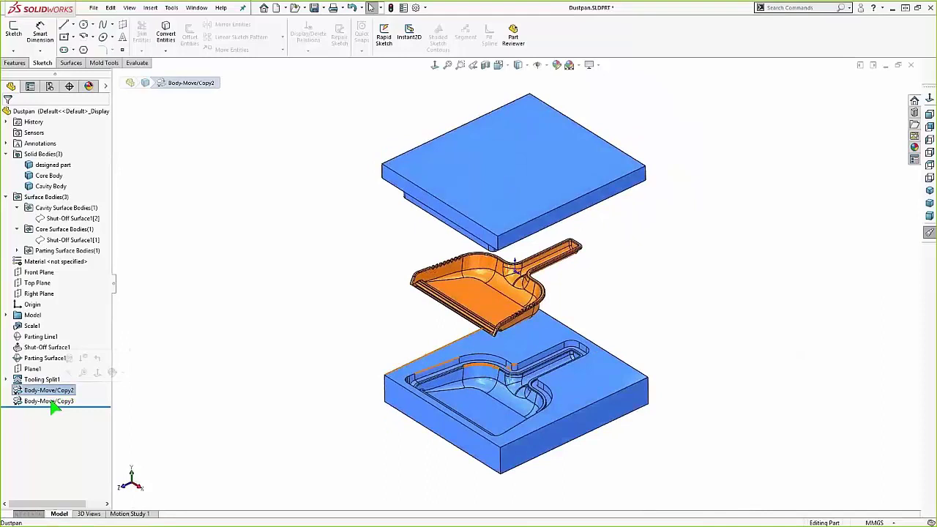
ctrl+click(50, 402)
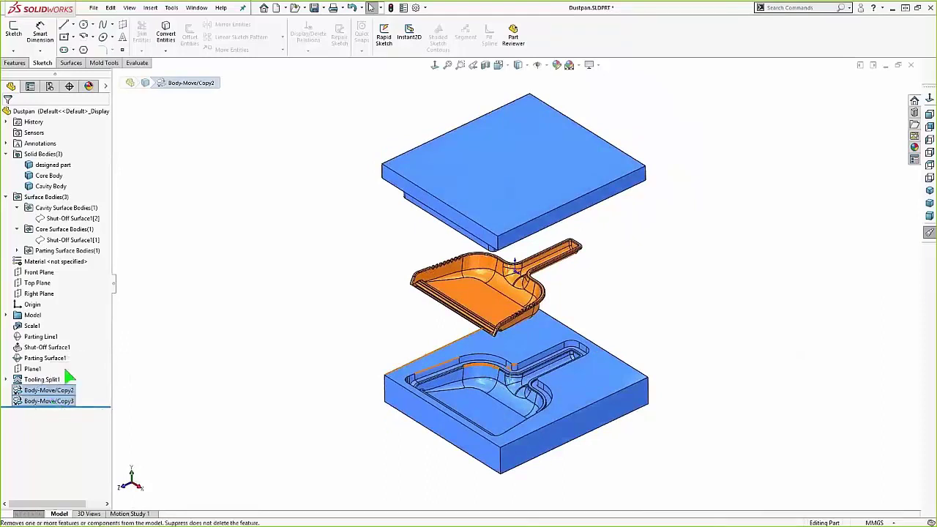
click(68, 375)
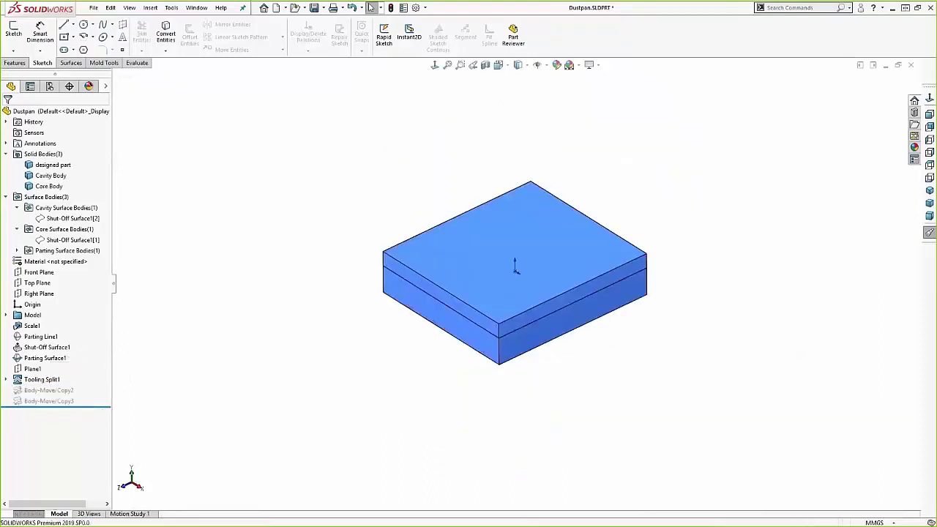
Step: Save all three solid bodies as separate part files with Save Bodies and create an assembly named "dustpan tooling asm"
right_click(52, 154)
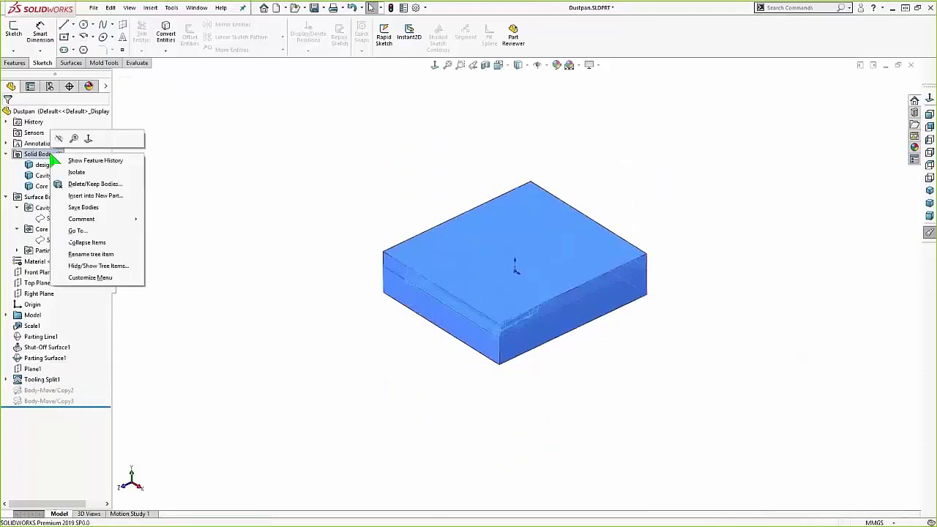
click(83, 208)
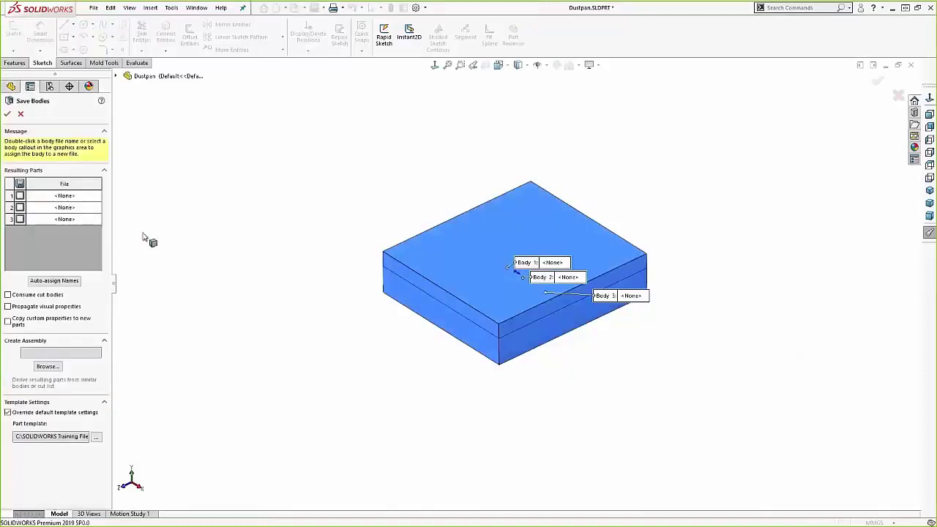
click(21, 183)
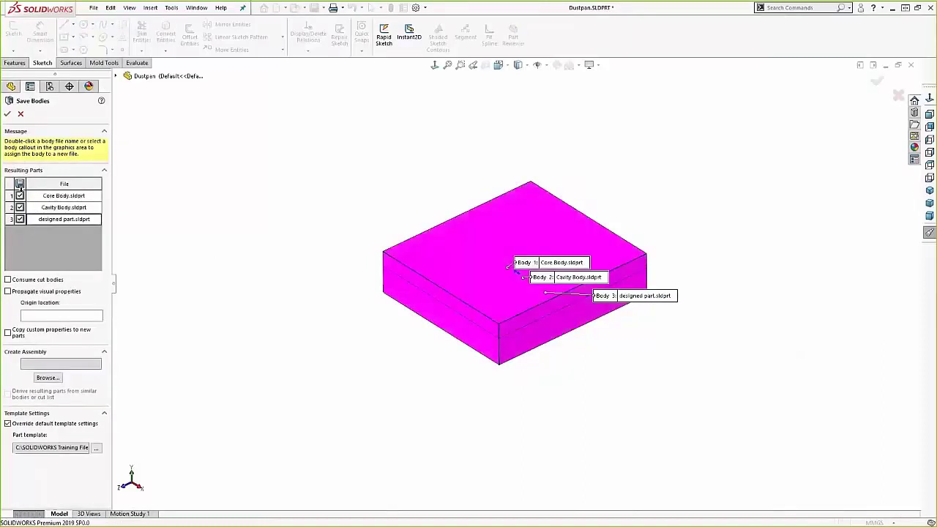
click(47, 379)
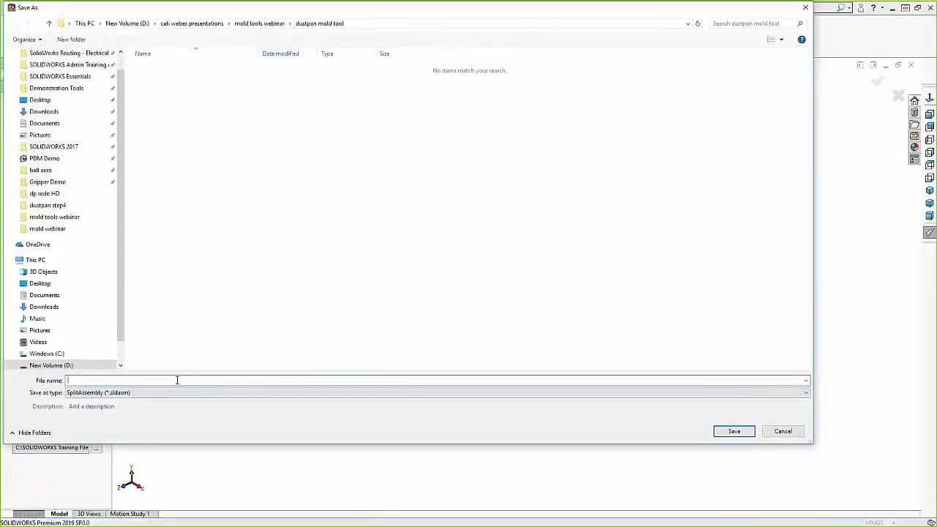
text(dustpan tooling asm)
key(Return)
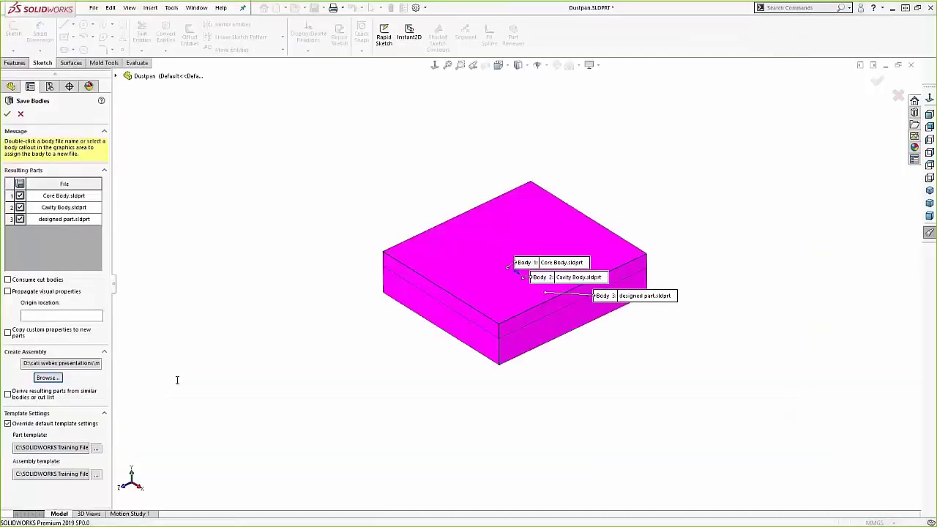
click(8, 114)
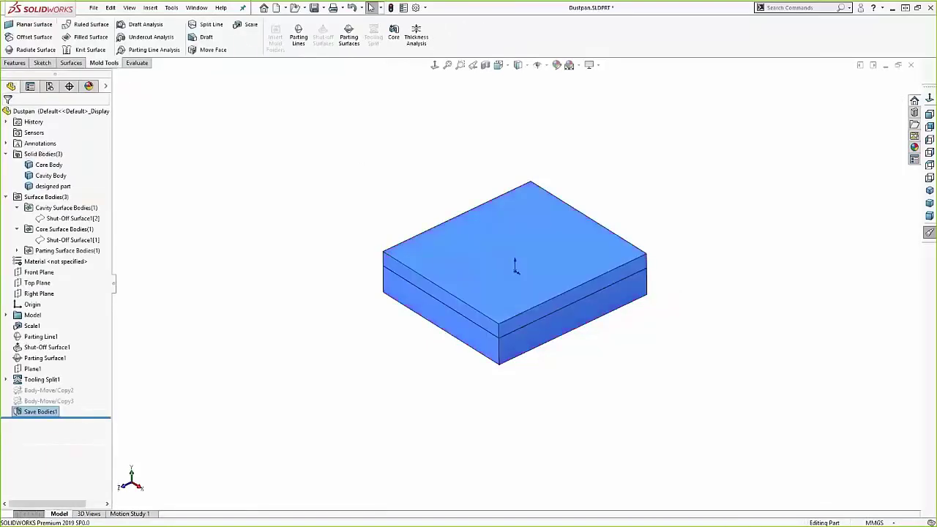
Step: Switch to the dustpan tooling asm document and check its Core Body, Cavity Body and designed part components
click(197, 8)
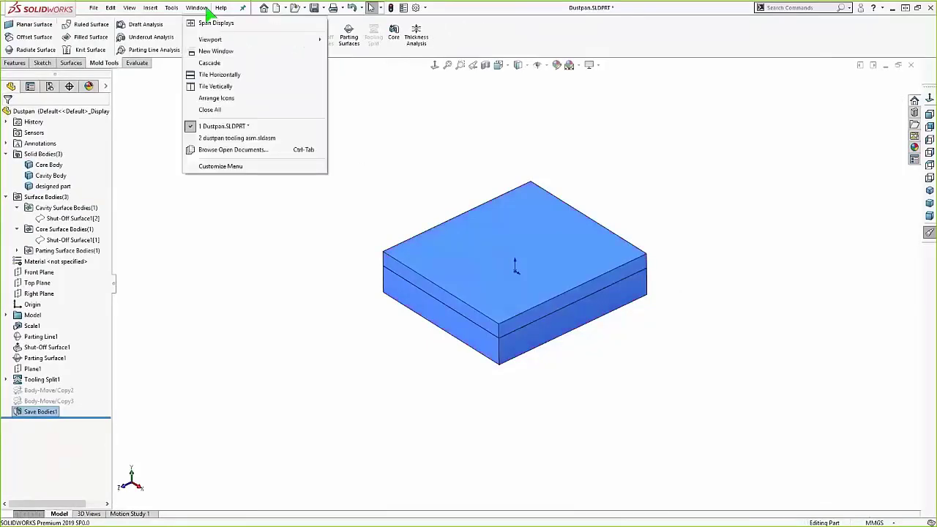
click(230, 139)
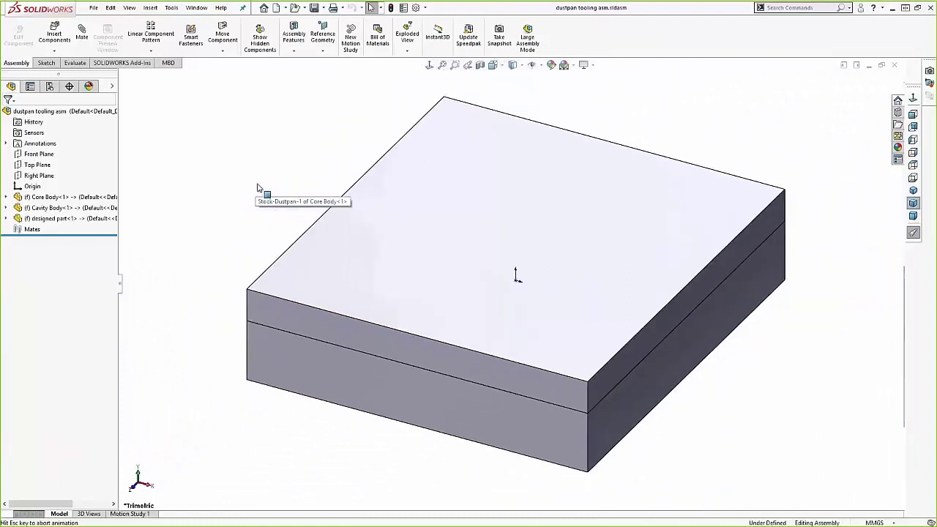
click(84, 200)
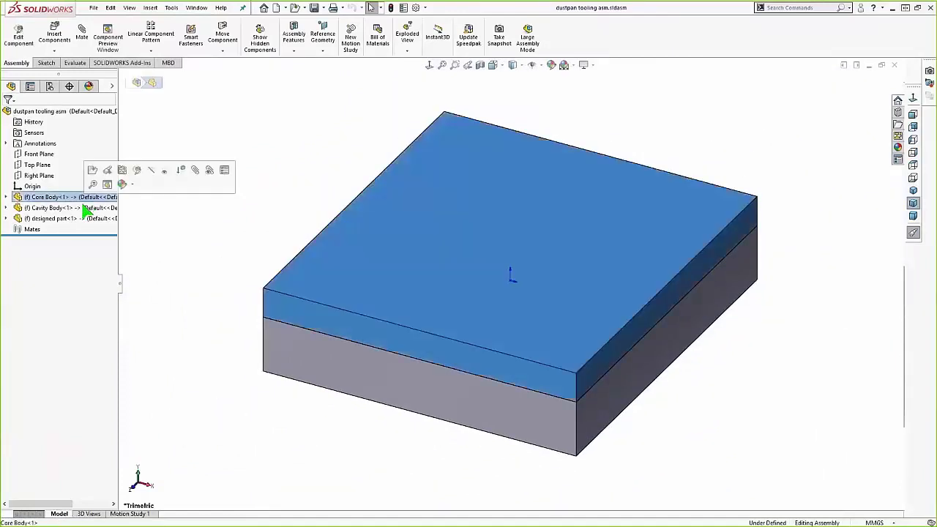
click(86, 209)
click(84, 219)
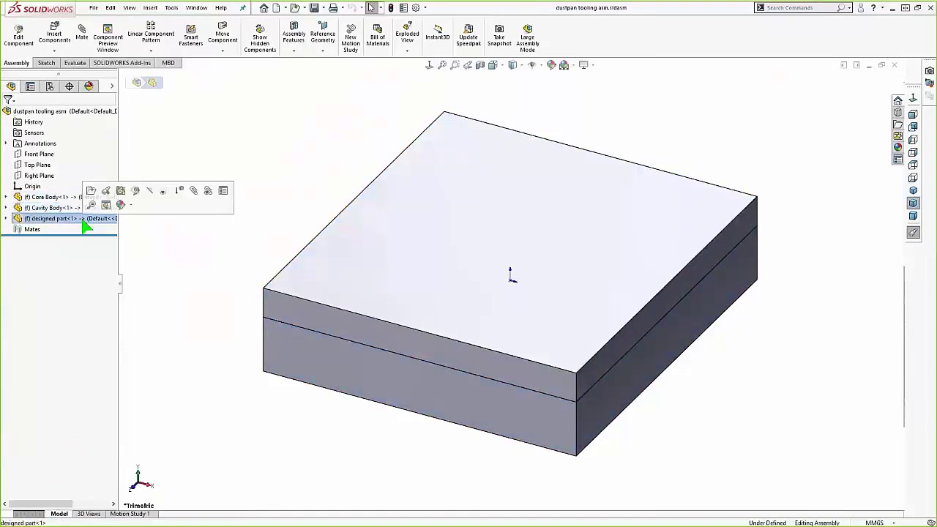
Step: Open the Core Body part from the assembly to examine it, and return to the maximized assembly
right_click(59, 199)
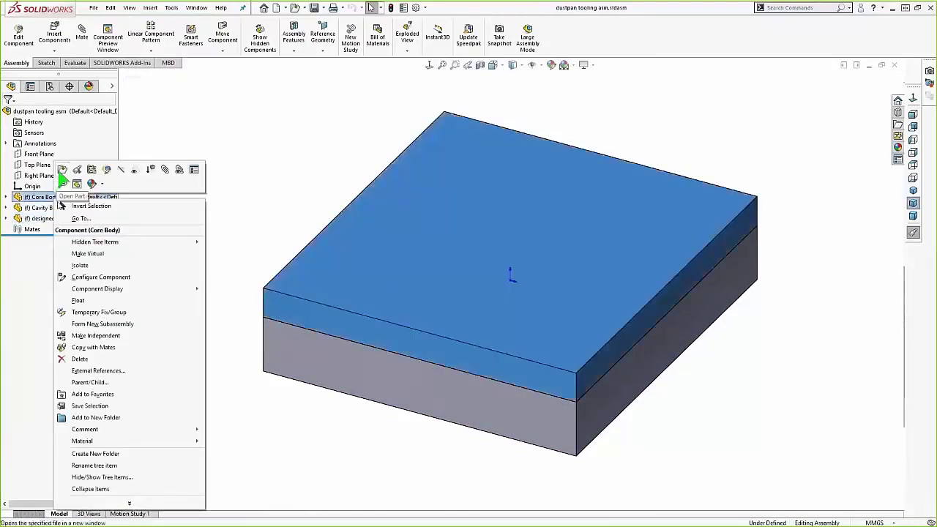
click(62, 170)
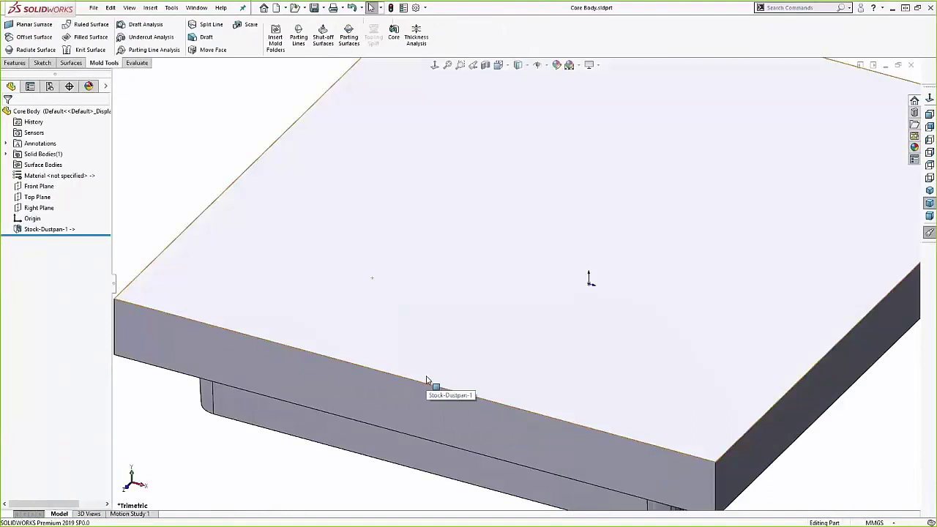
key(f)
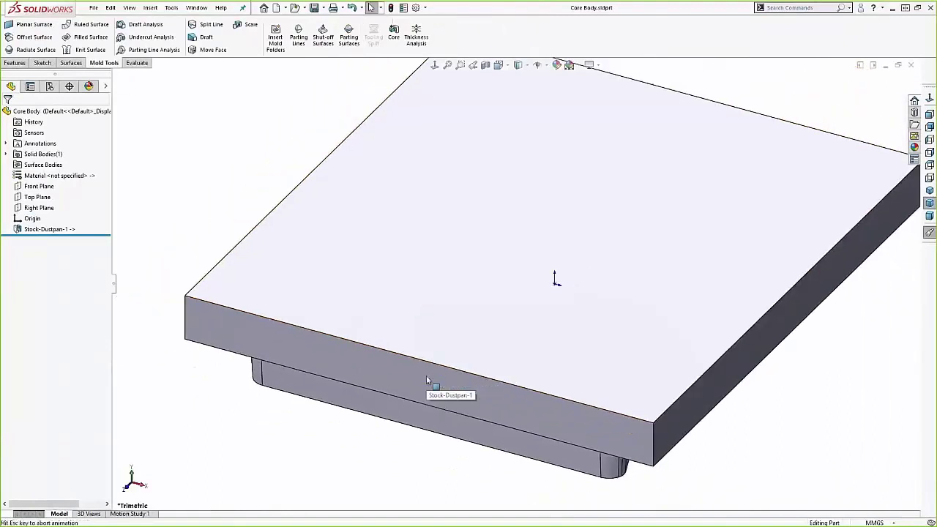
middle_drag(414, 394, 429, 322)
click(885, 65)
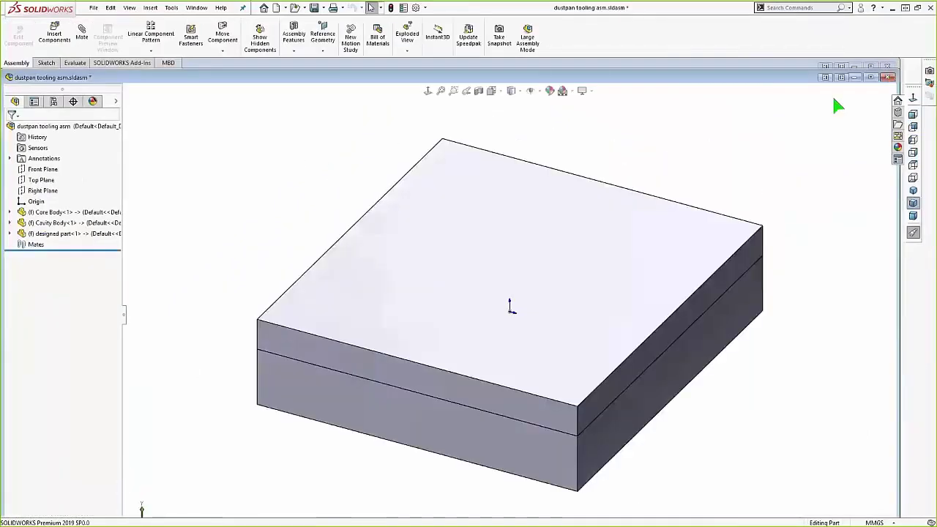
click(870, 77)
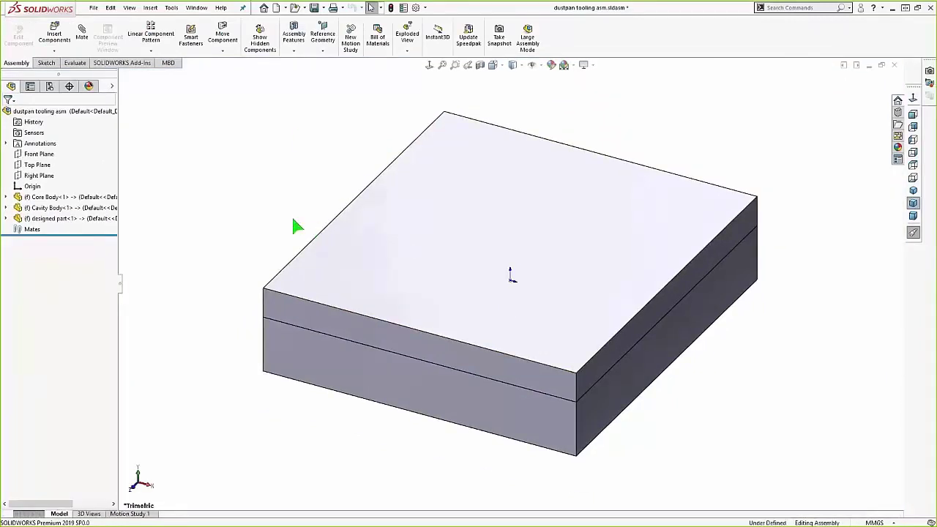
Step: Create an exploded view with the Core Body about 183 mm up and the Cavity Body about 275 mm down along Y
click(407, 35)
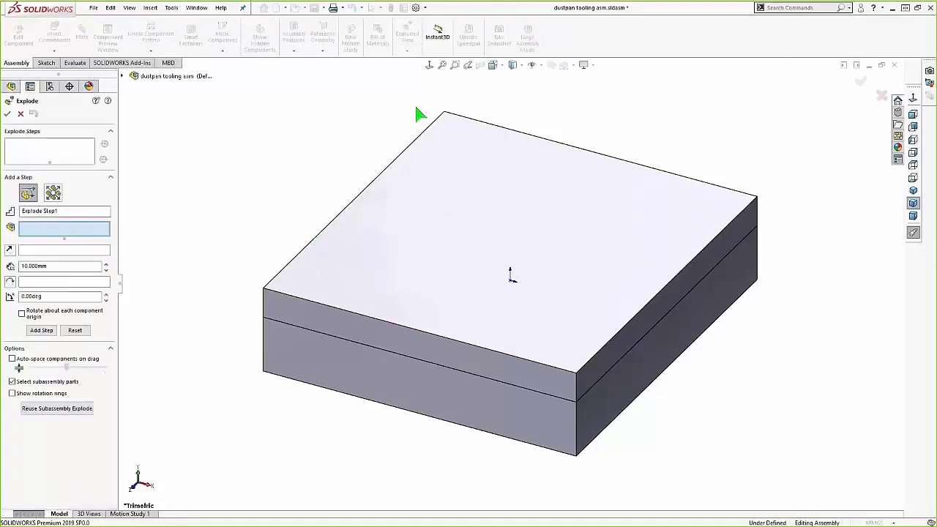
click(460, 216)
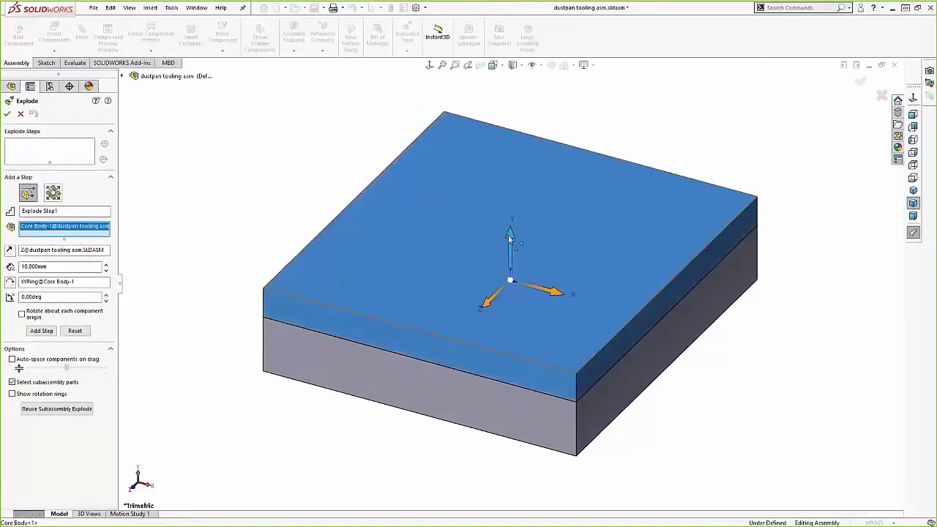
drag(509, 236, 534, 88)
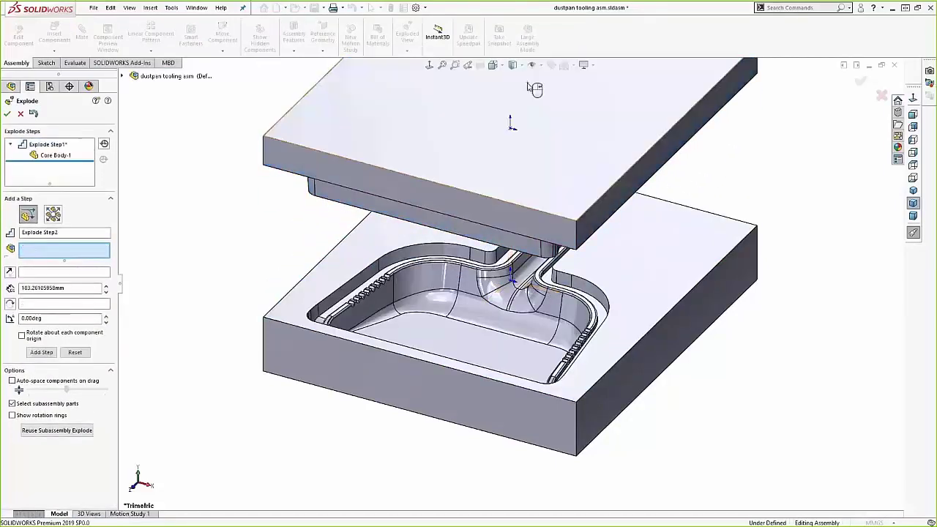
click(648, 329)
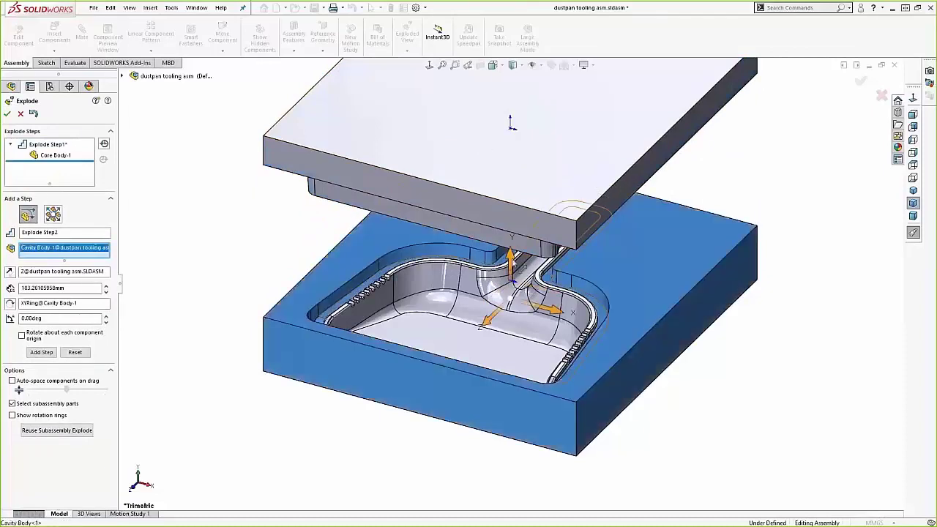
drag(511, 257, 498, 483)
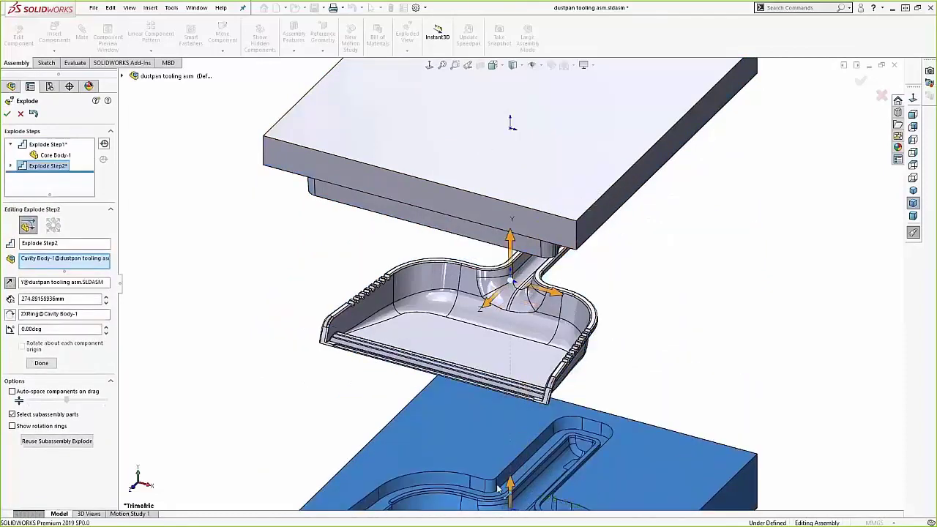
right_click(460, 479)
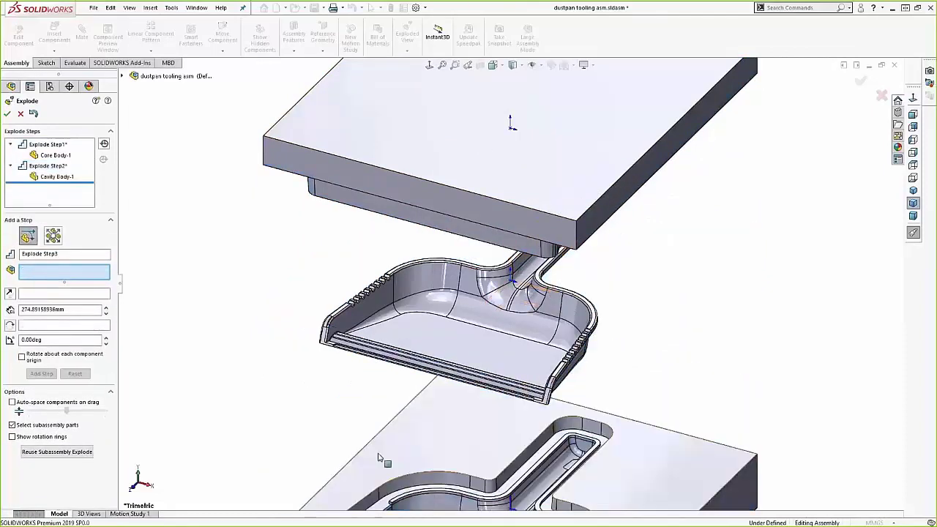
key(f)
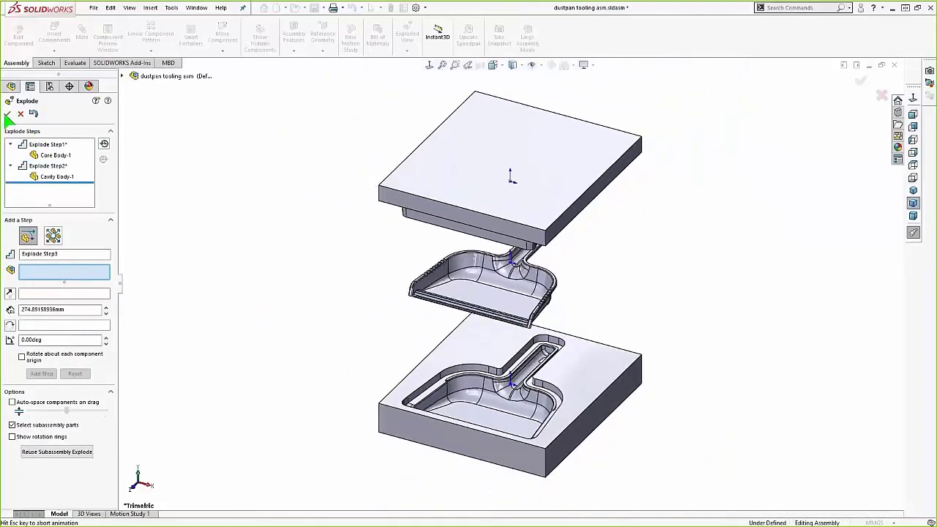
click(8, 114)
Step: Play the animated collapse of the exploded tooling assembly
right_click(34, 113)
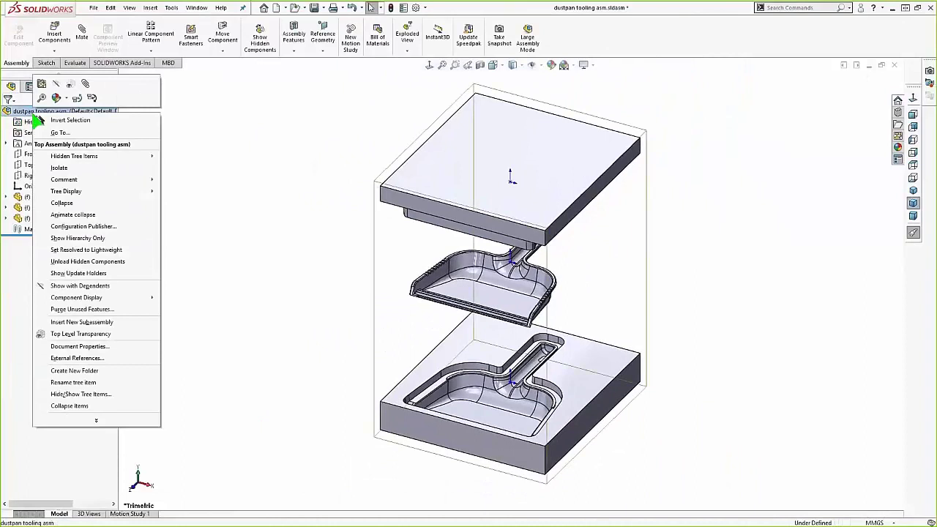
click(73, 215)
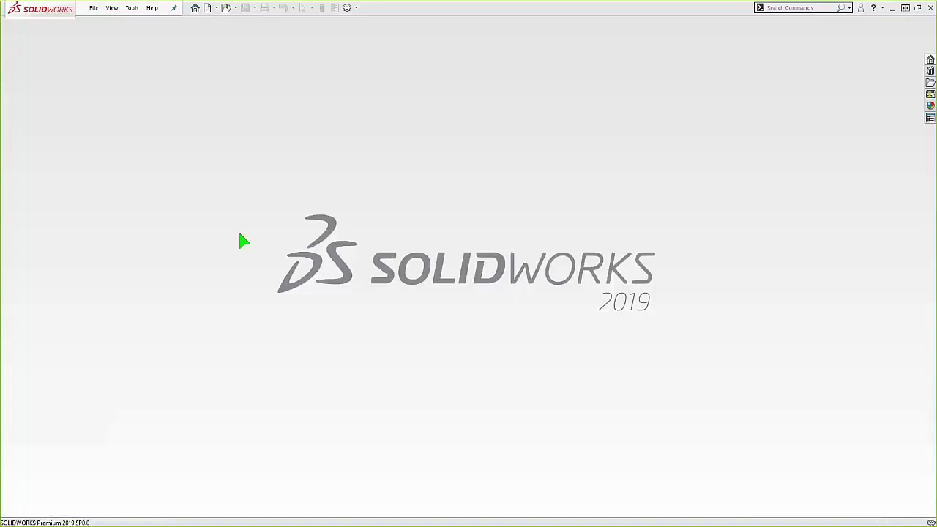
Step: Open the recent Mixer Base part and run a 1° draft analysis with the tall central boss's top face as pull direction
key(r)
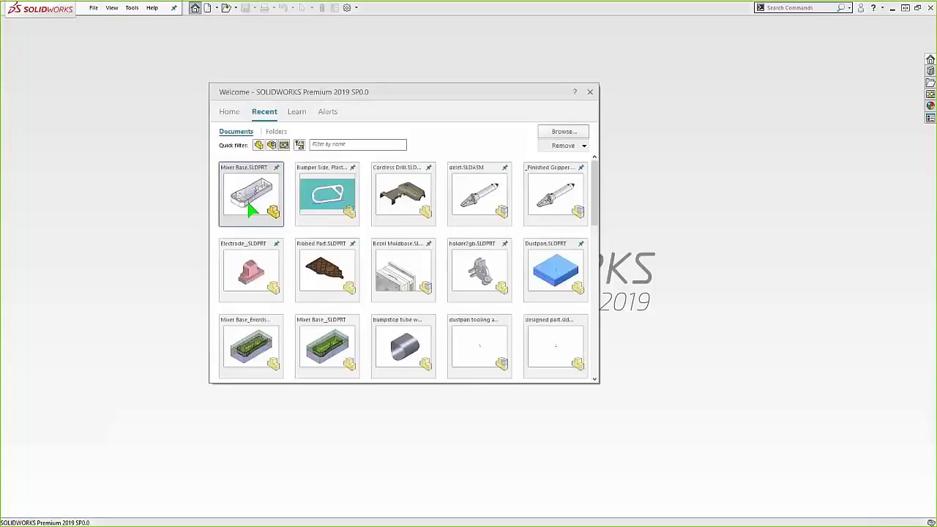
click(242, 188)
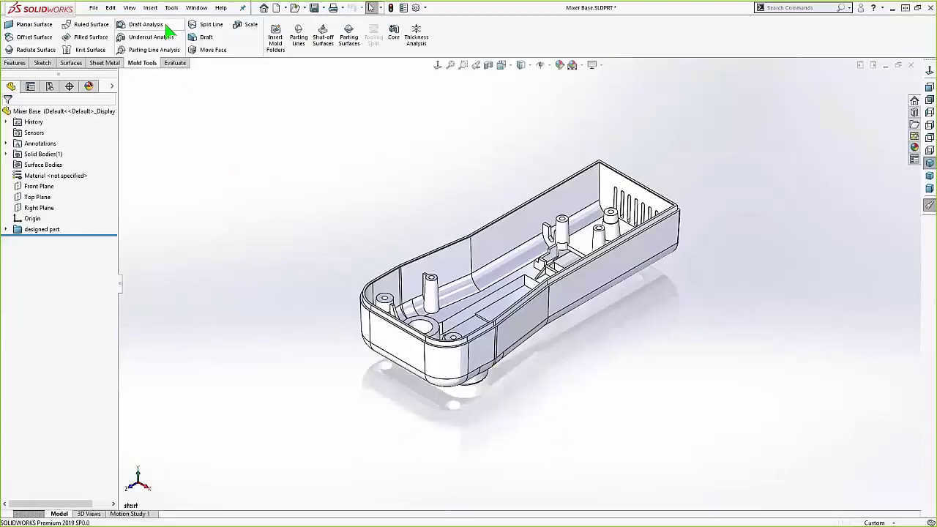
click(131, 25)
key(ctrl+7)
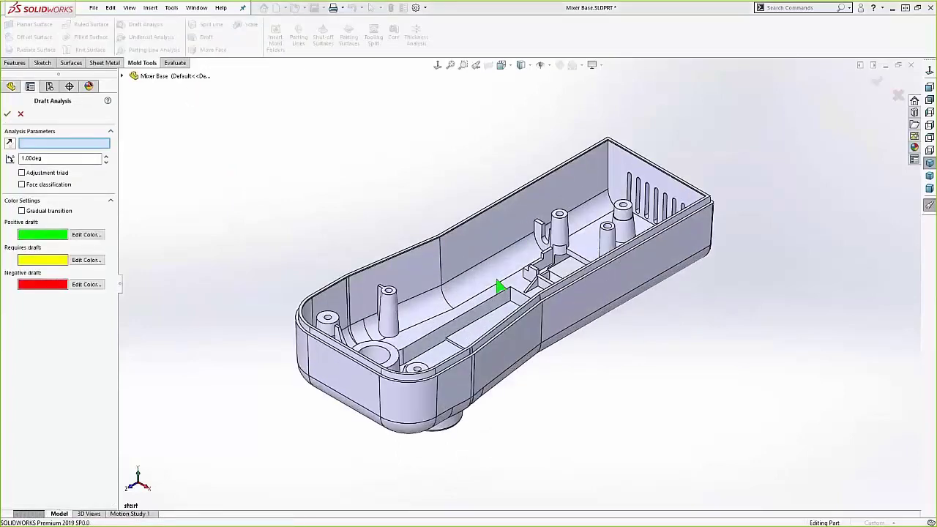
scroll(513, 256, down, 5)
scroll(541, 223, down, 6)
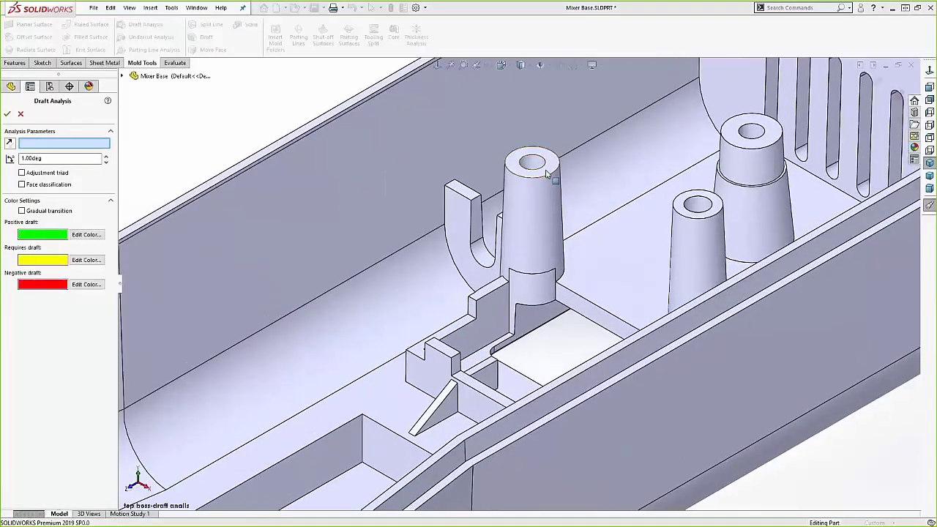
click(496, 179)
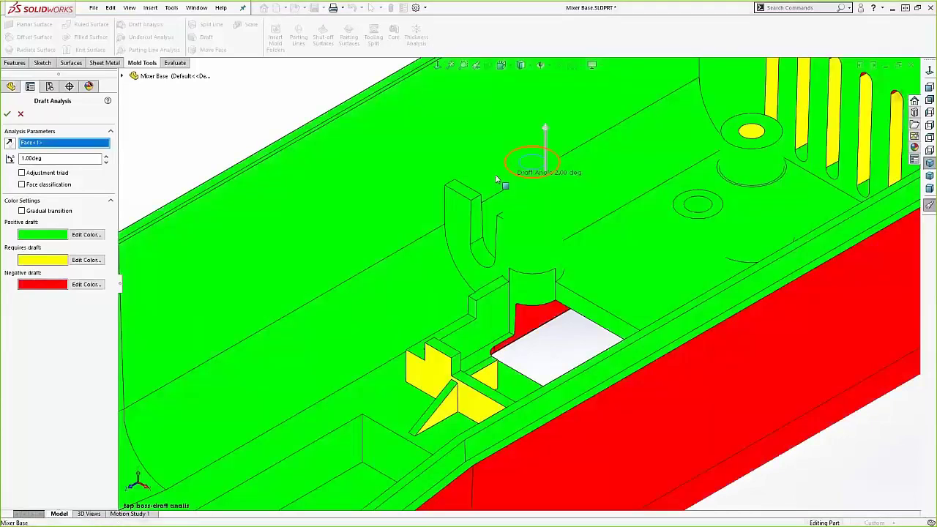
click(7, 114)
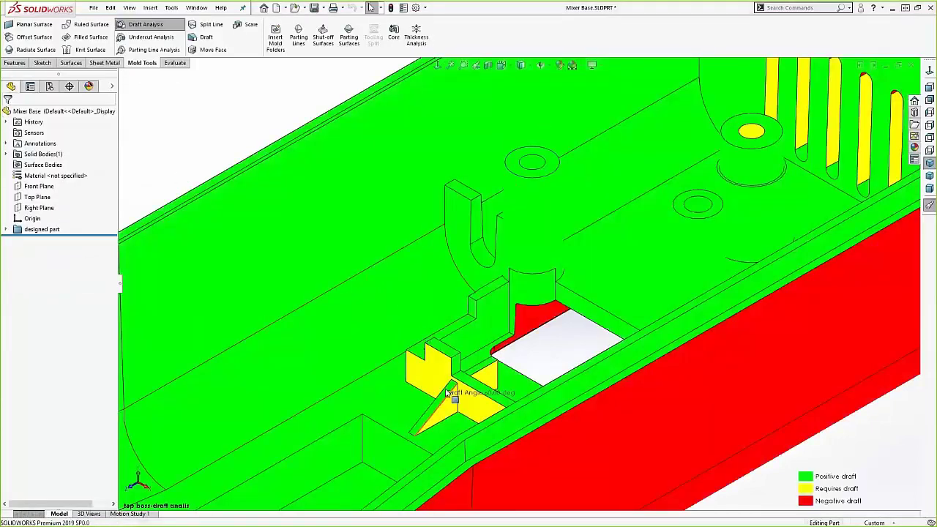
Step: Set up a 1° neutral-plane draft from the notched rib's top face and select three yellow rib faces beside the rectangular opening
mouse_move(191, 228)
key(ctrl+7)
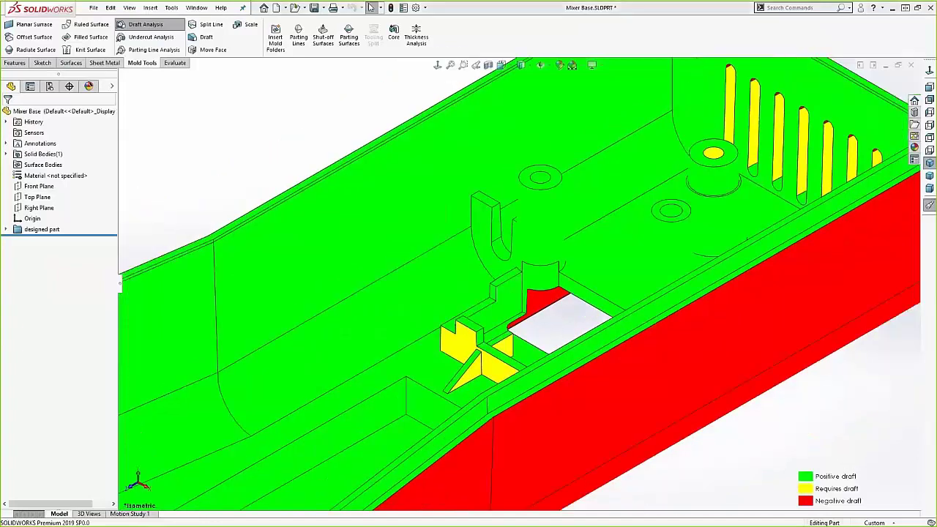
scroll(565, 209, up, 1)
scroll(565, 267, down, 7)
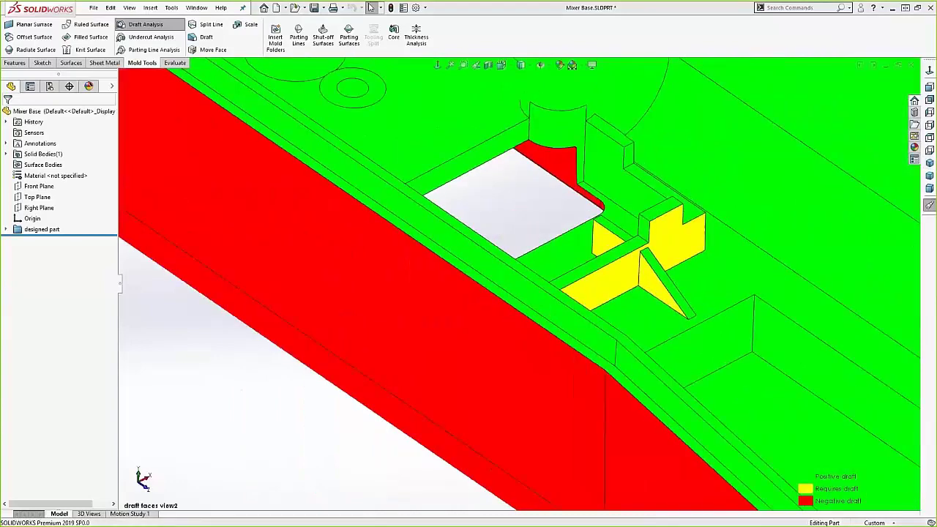
key(s)
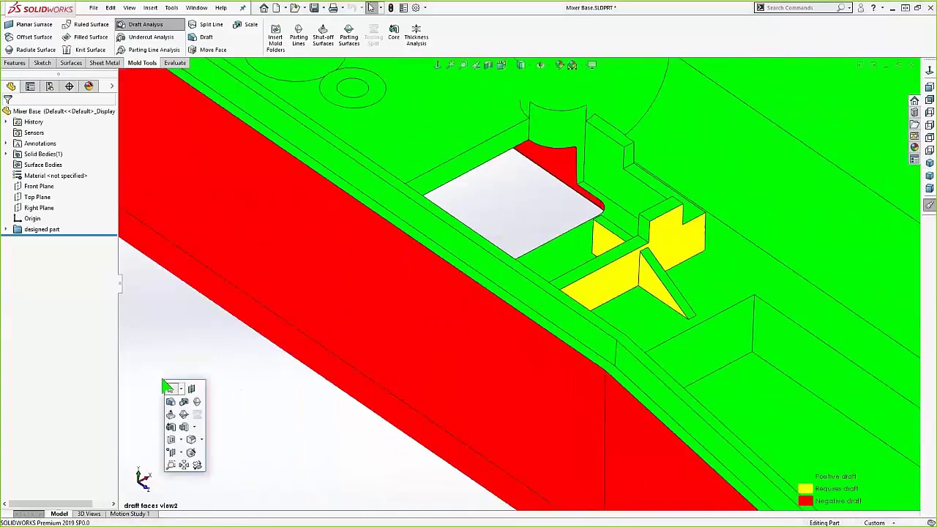
click(169, 388)
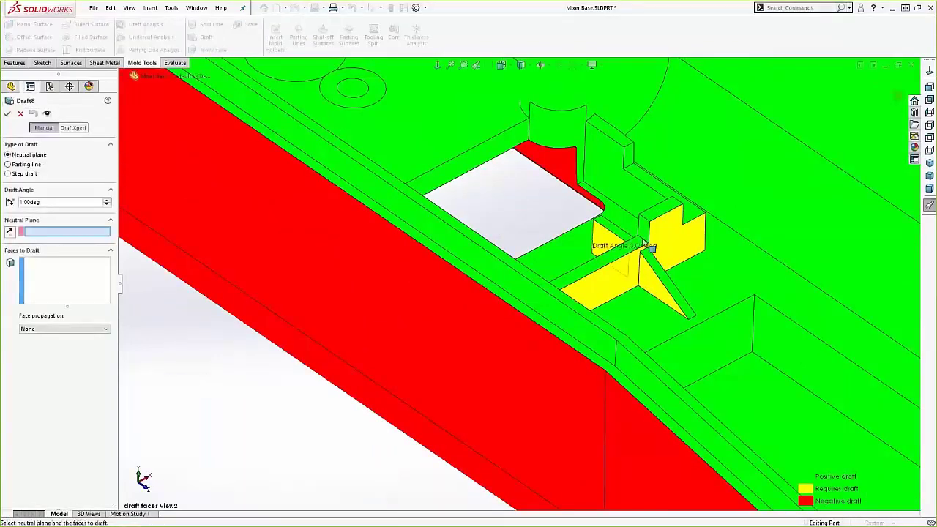
click(658, 212)
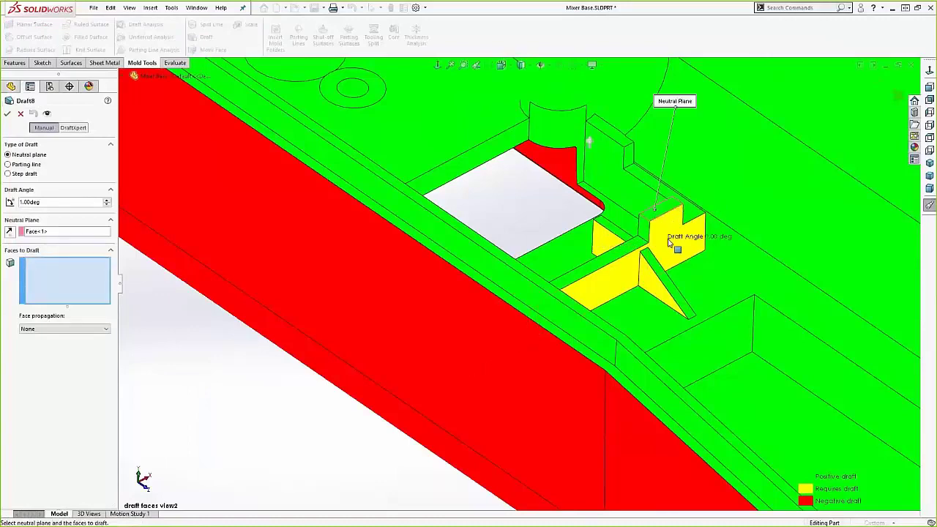
click(669, 239)
click(657, 284)
click(604, 243)
scroll(605, 245, up, 3)
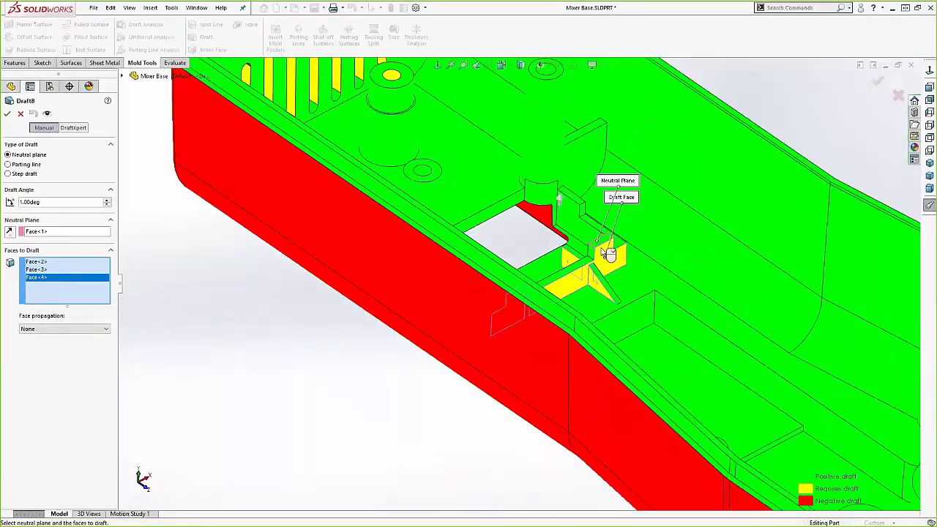
Step: Add the remaining yellow faces of the small ribs and gussets beside the rectangular opening to the draft and apply it
middle_drag(607, 252, 589, 283)
scroll(560, 310, down, 5)
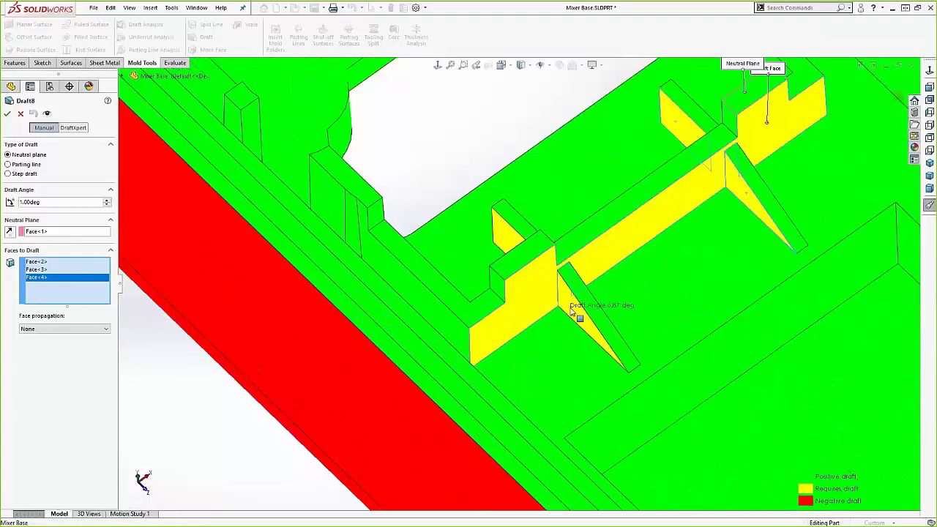
click(518, 253)
click(511, 248)
middle_drag(509, 245, 569, 266)
click(583, 207)
click(509, 223)
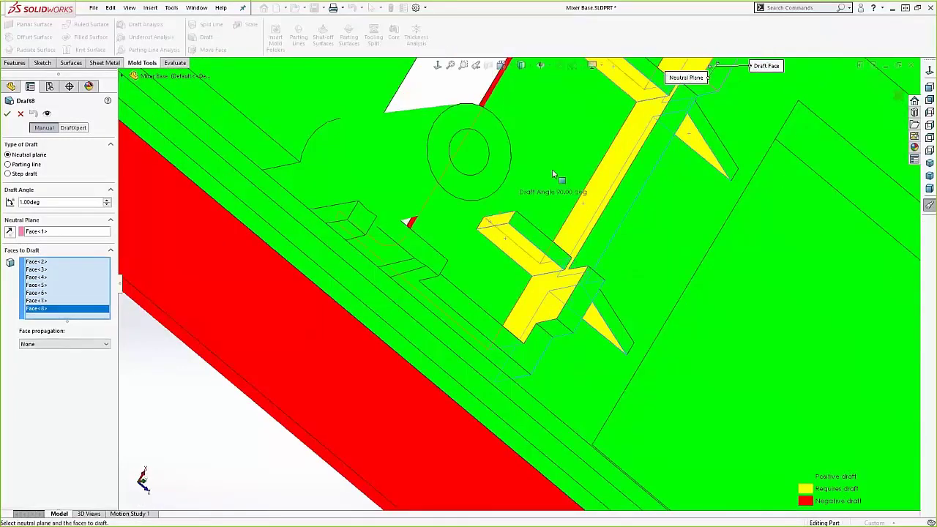
scroll(564, 152, up, 2)
click(564, 152)
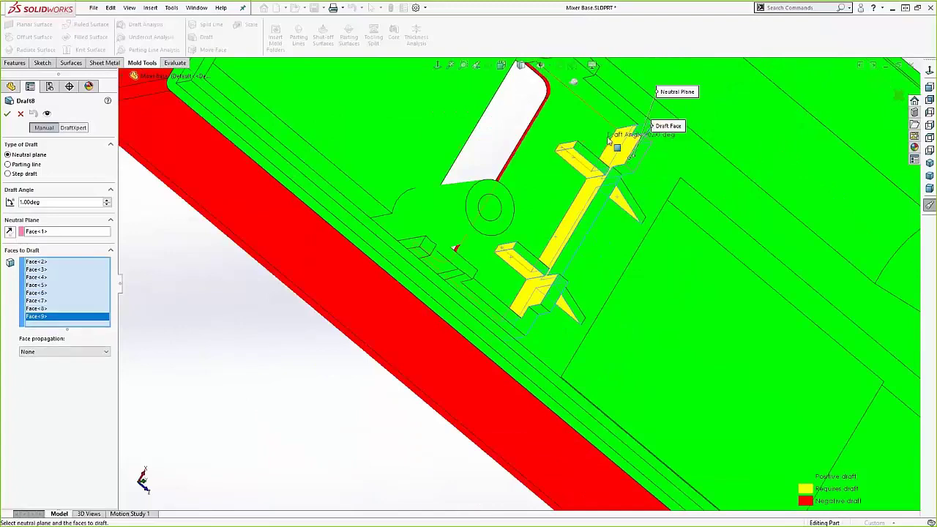
middle_drag(564, 152, 638, 197)
click(636, 196)
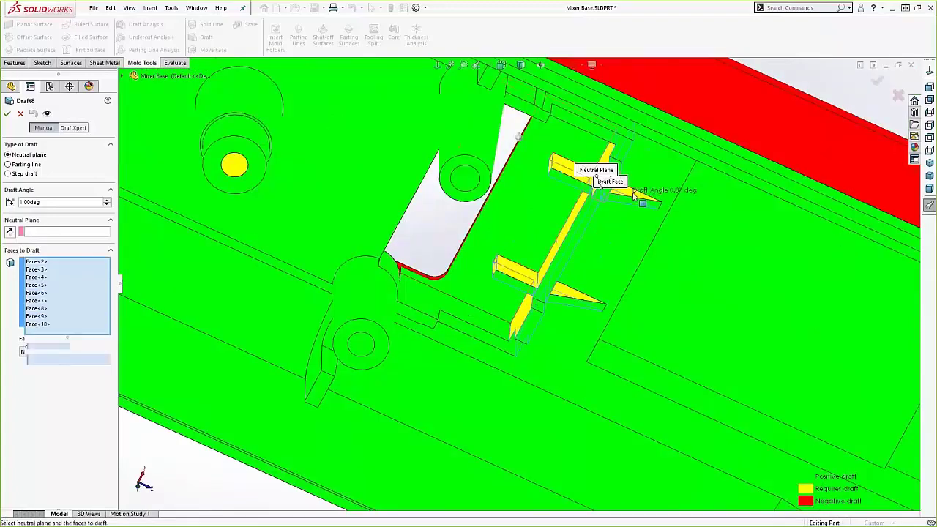
click(567, 176)
click(542, 269)
key(Return)
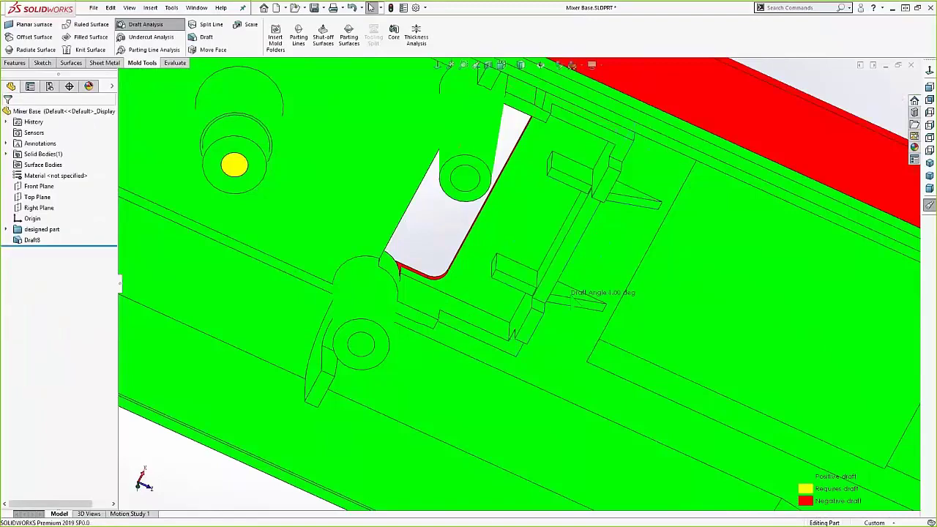
Step: Inspect the drafted ribs and the whole Mixer Base in the draft colours, and turn off the draft analysis
middle_drag(564, 262, 572, 178)
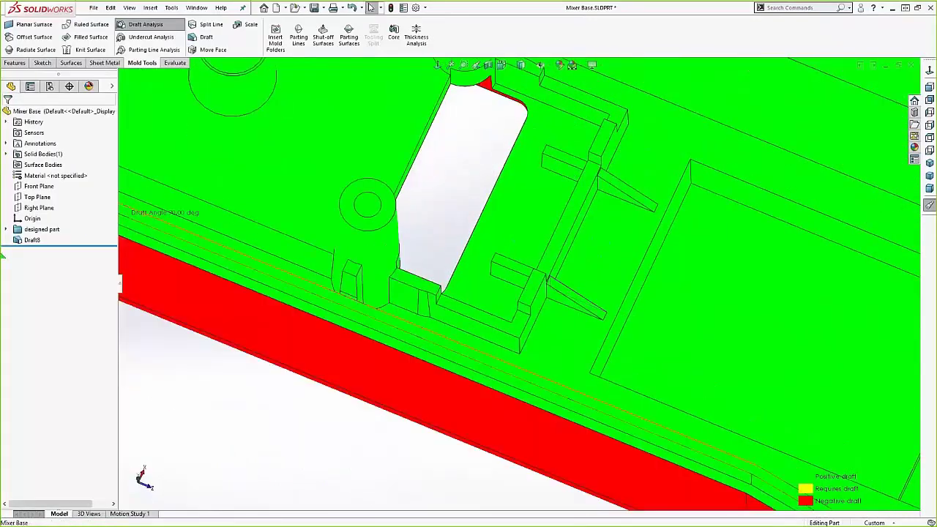
key(f)
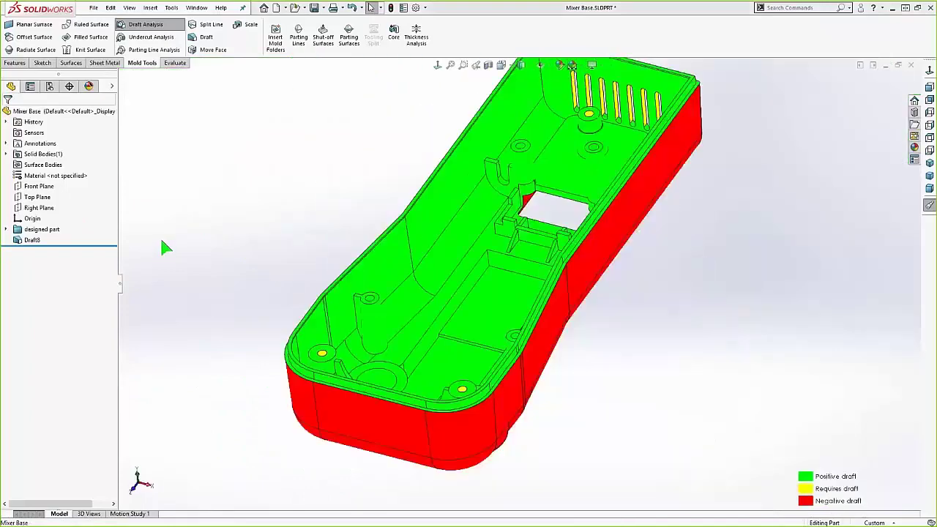
click(146, 24)
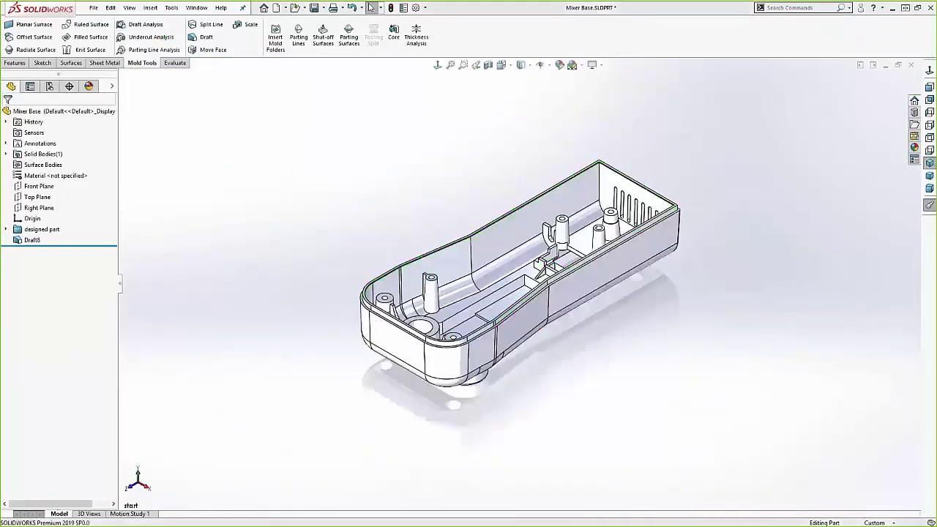
Step: Run an undercut analysis on the Mixer Base with the tall central boss's top face as pull direction
key(ctrl+s)
click(152, 37)
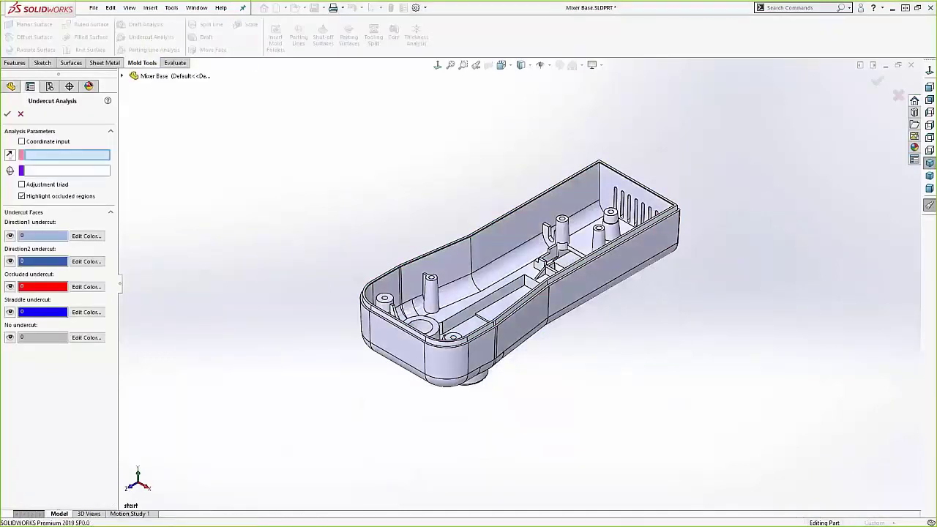
scroll(557, 205, down, 10)
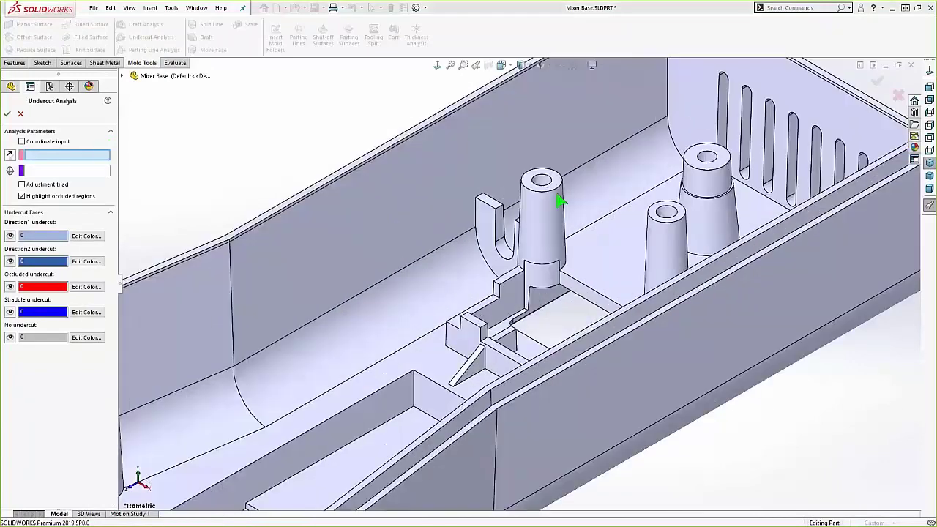
scroll(553, 177, down, 2)
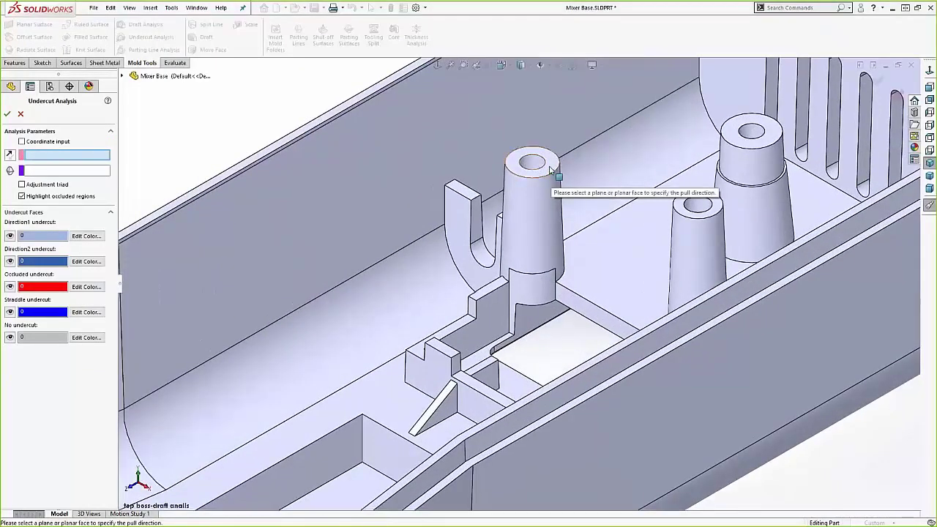
click(551, 170)
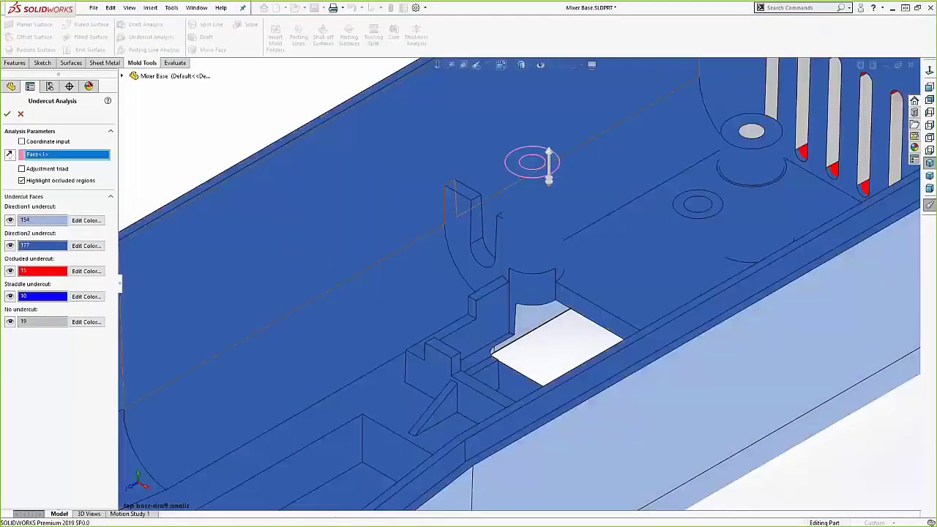
Step: Examine the undercut colours on the end wall's vent slots, close the analysis and return to the isometric view
key(ctrl+7)
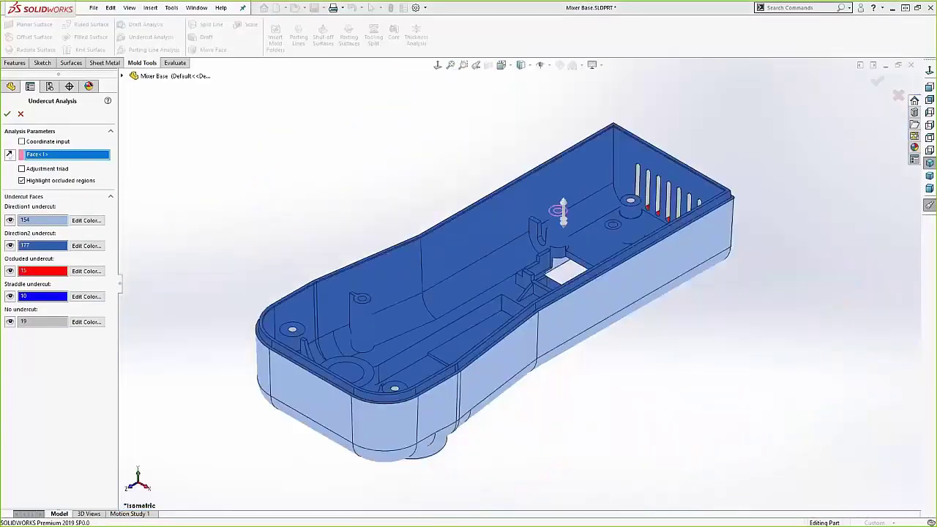
scroll(561, 209, up, 2)
middle_drag(561, 208, 505, 192)
scroll(505, 192, down, 3)
key(space)
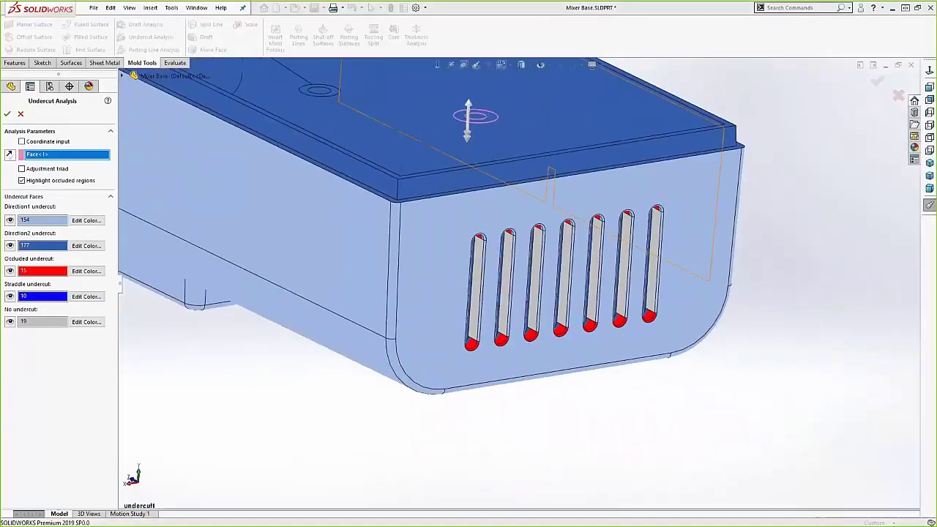
click(20, 115)
key(Left)
key(Left)
key(Left)
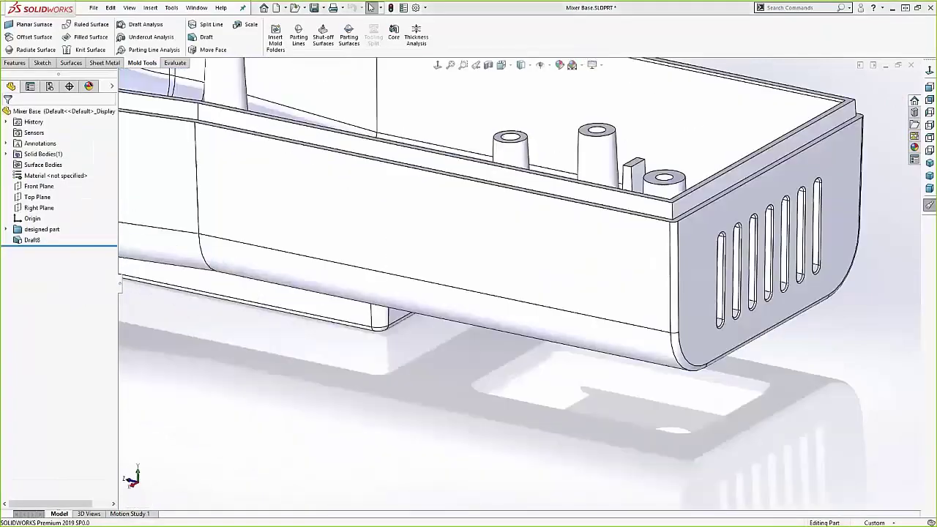
key(ctrl+7)
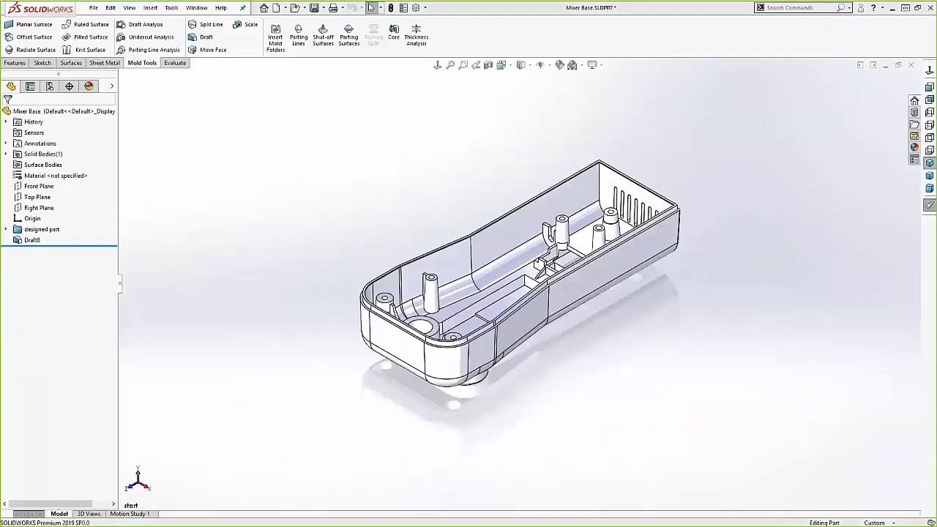
Step: Scale the Mixer Base uniformly about its centroid by a factor of 1.05
key(s)
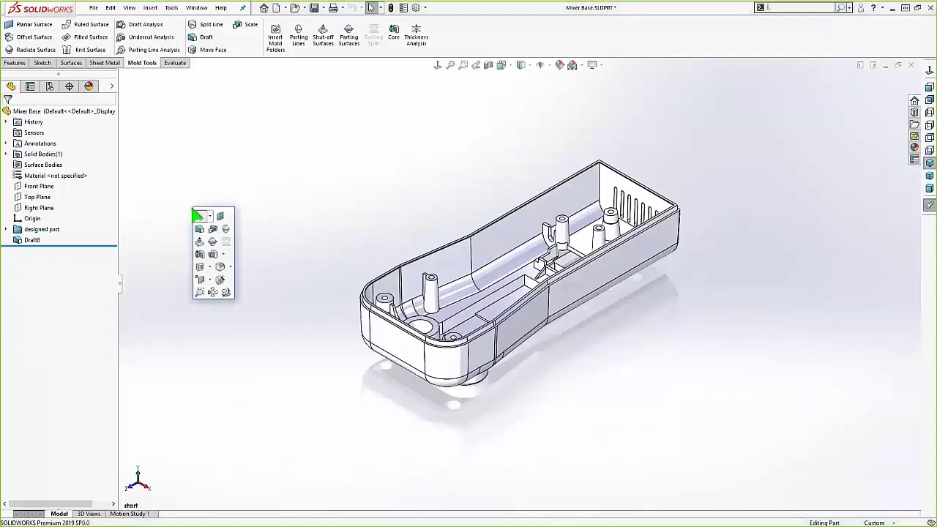
click(210, 228)
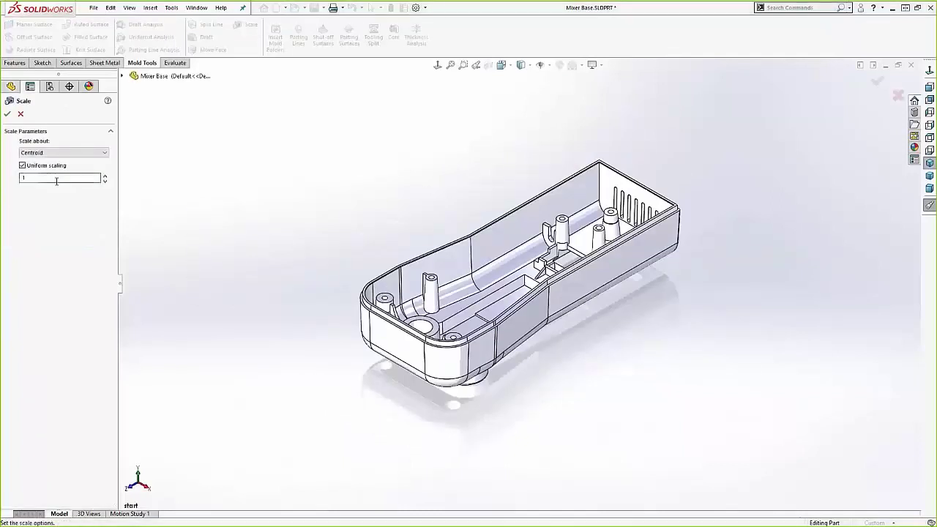
click(56, 181)
text(.05)
click(8, 114)
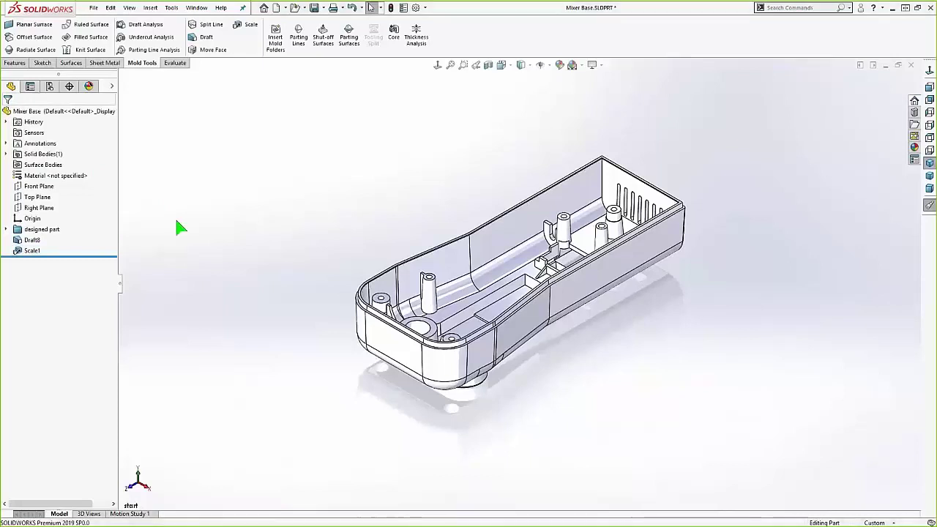
Step: Create the Mixer Base's parting line with the tall central boss's top face as pull direction and a 1° draft angle
key(s)
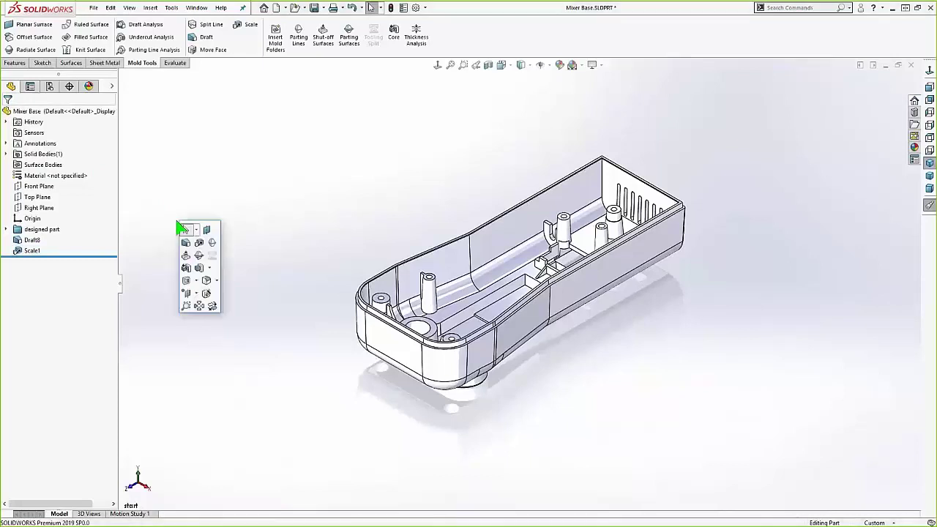
click(211, 243)
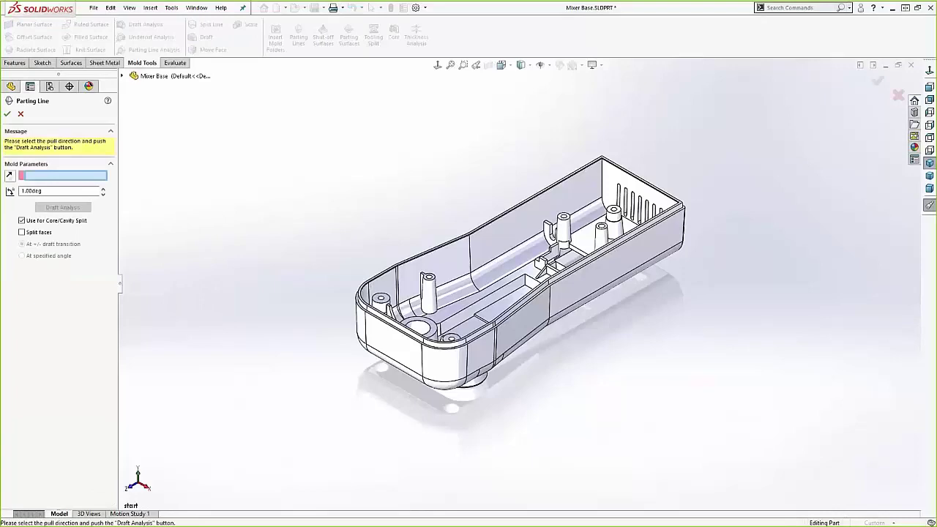
key(ctrl+7)
scroll(548, 205, down, 3)
scroll(548, 206, down, 4)
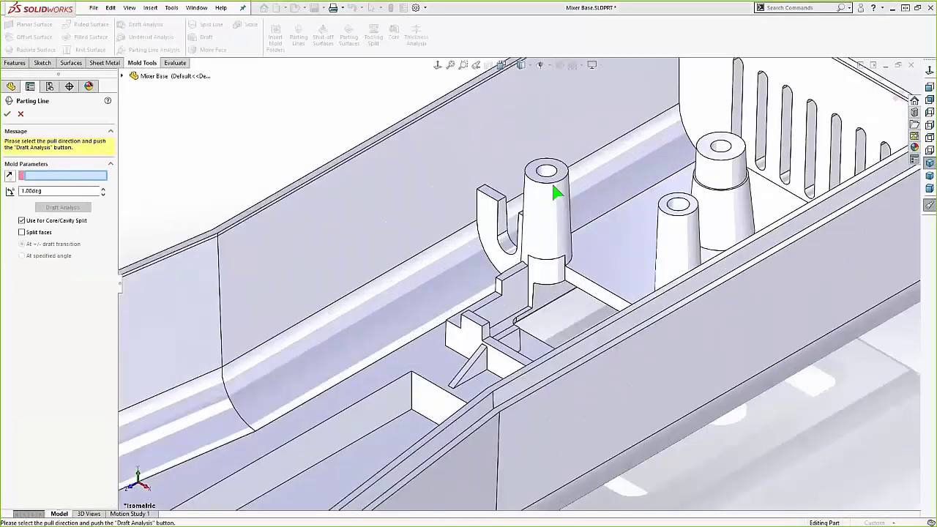
click(540, 150)
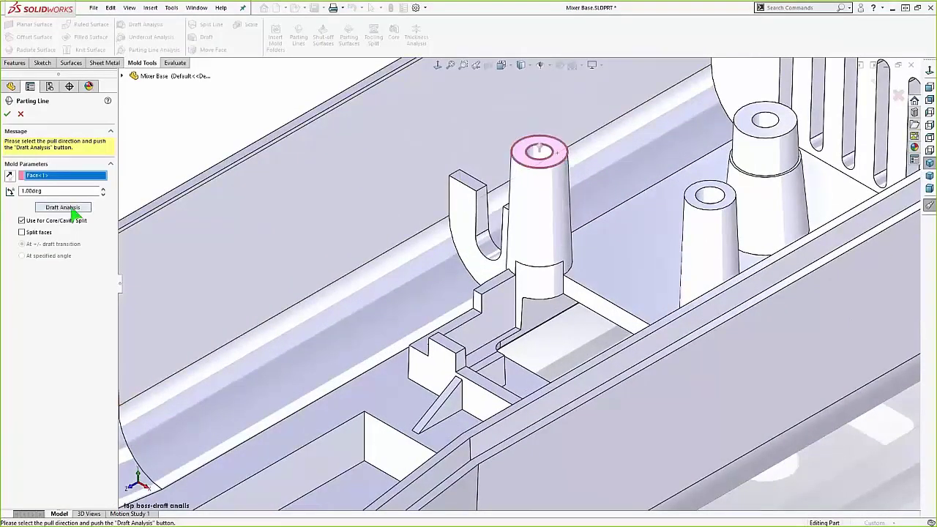
click(72, 207)
scroll(571, 231, up, 4)
scroll(570, 235, up, 4)
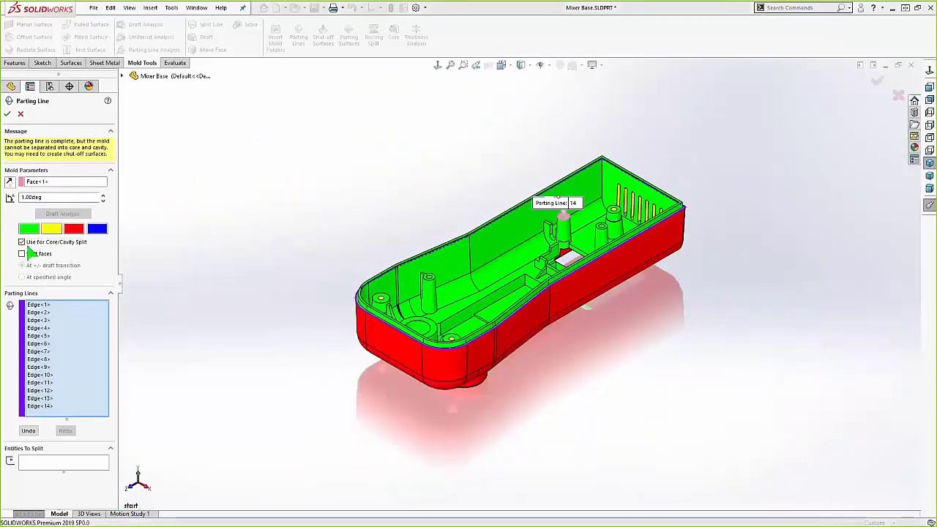
click(8, 114)
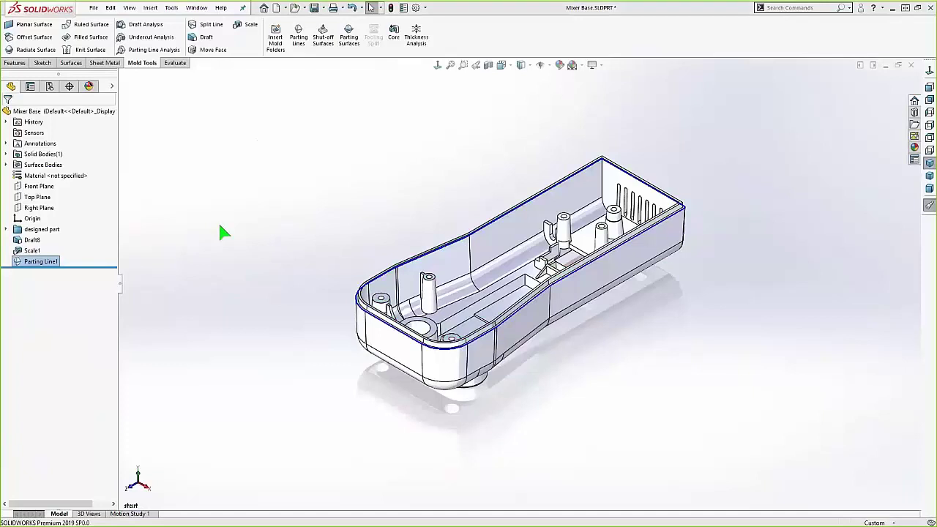
Step: Start Shut-Off Surfaces, set the rectangular floor opening's patch to Tangent and flip its tangent direction
key(s)
click(230, 255)
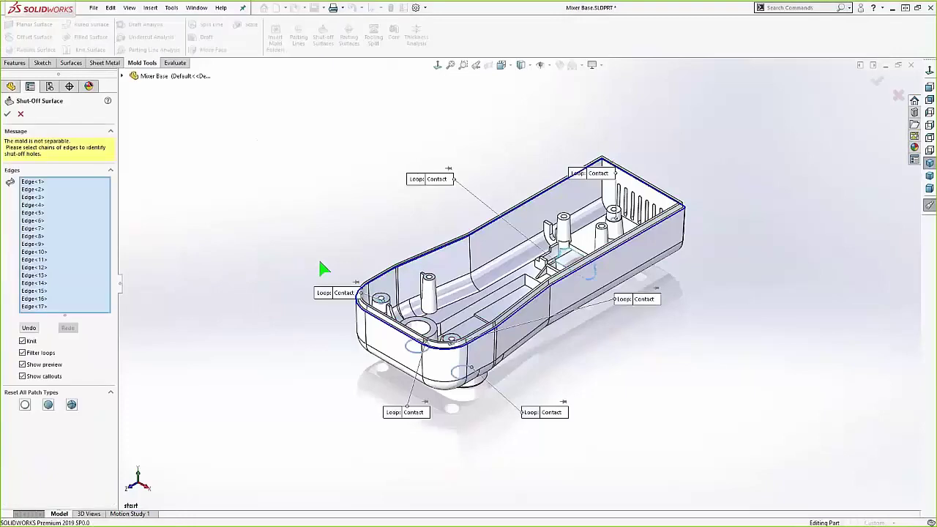
middle_drag(448, 234, 469, 252)
scroll(554, 247, down, 6)
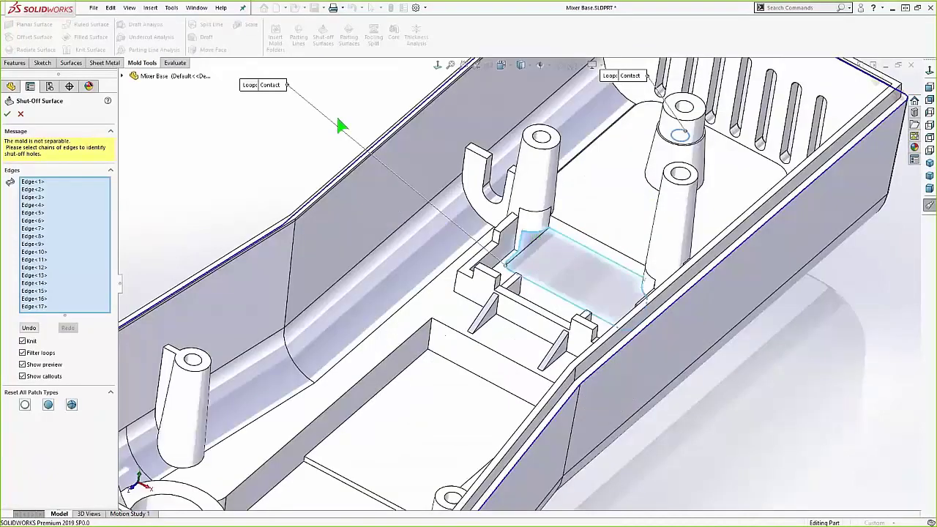
click(278, 86)
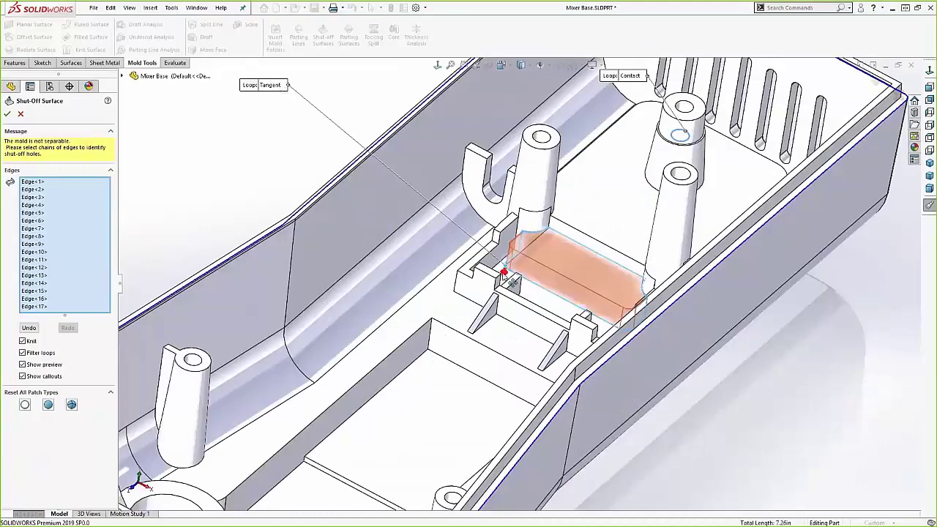
click(505, 277)
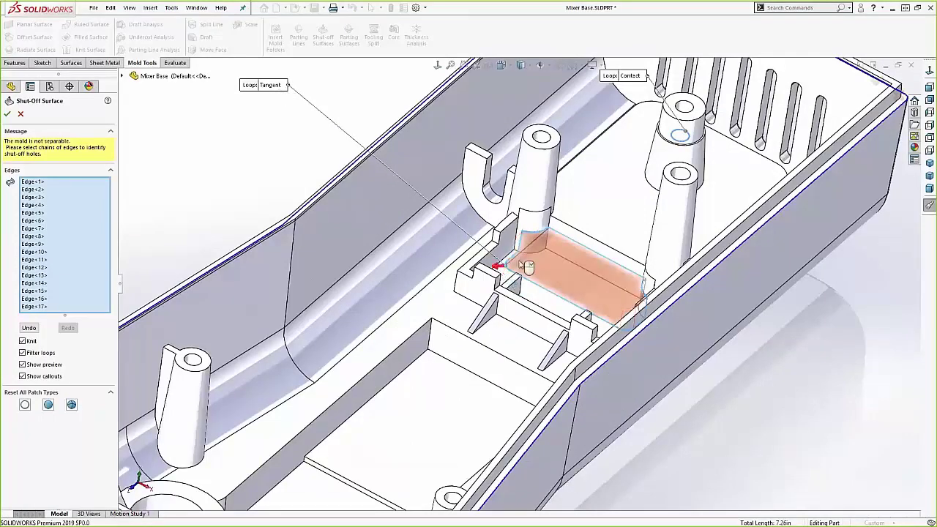
Step: Add the tangent edge loops of all seven end-wall vent slots as Contact patches and create the shut-off surfaces
scroll(529, 267, up, 3)
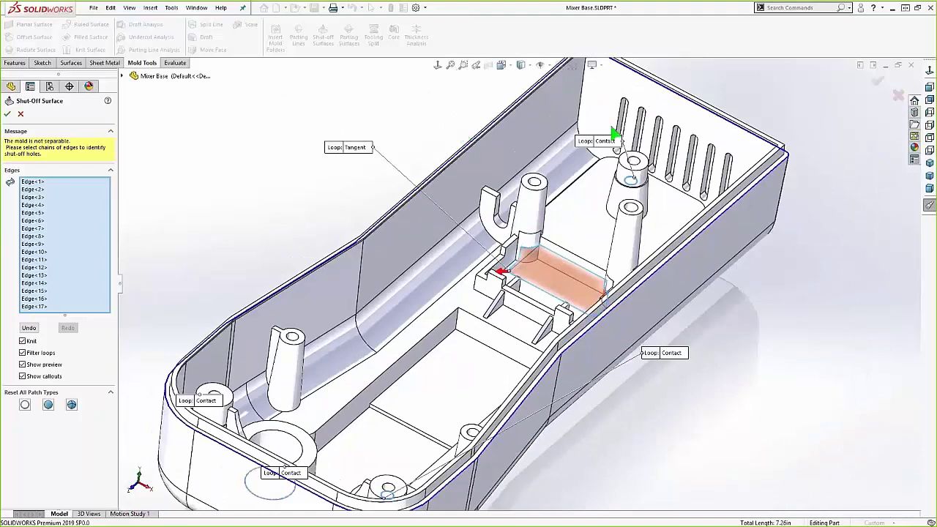
scroll(615, 134, down, 5)
right_click(595, 160)
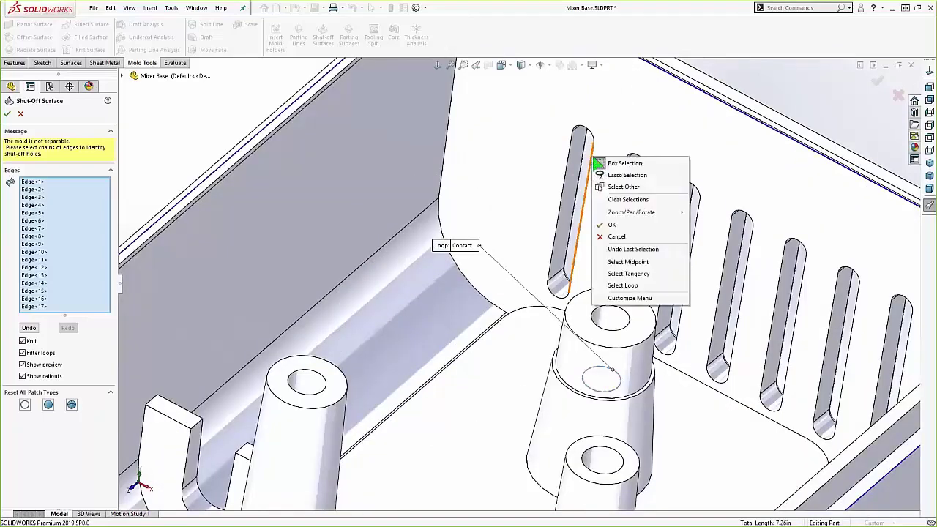
click(642, 274)
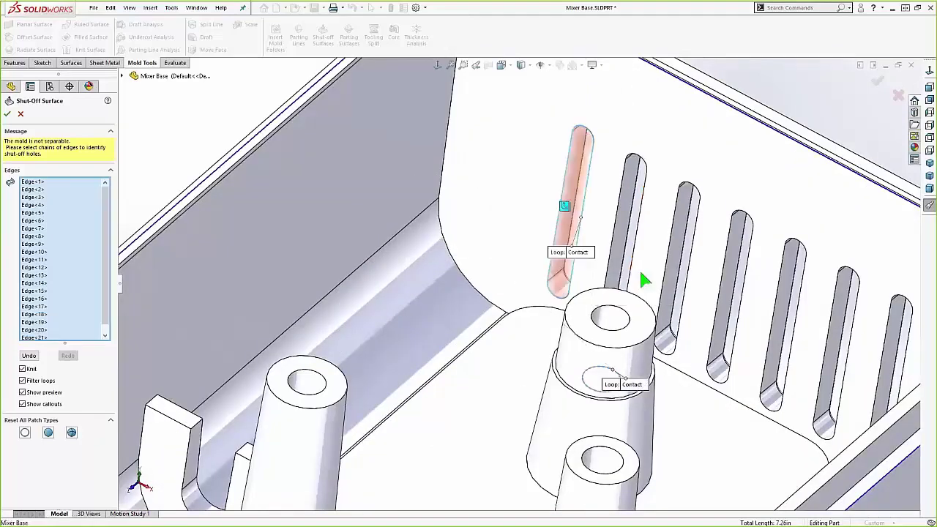
right_click(620, 240)
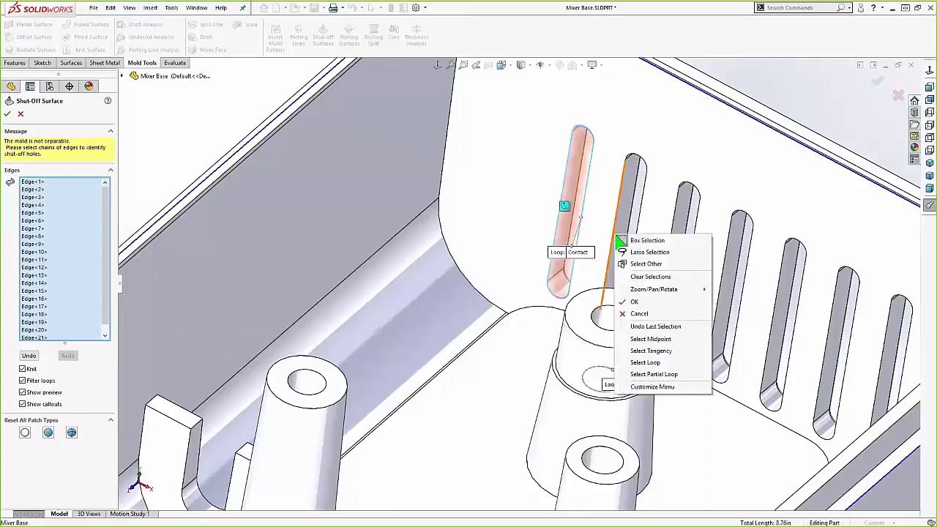
click(656, 351)
right_click(663, 303)
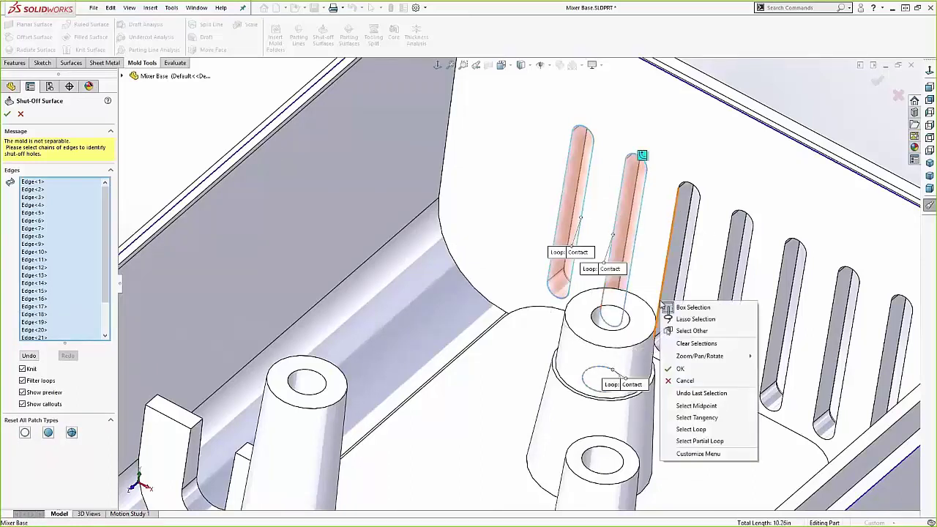
click(704, 418)
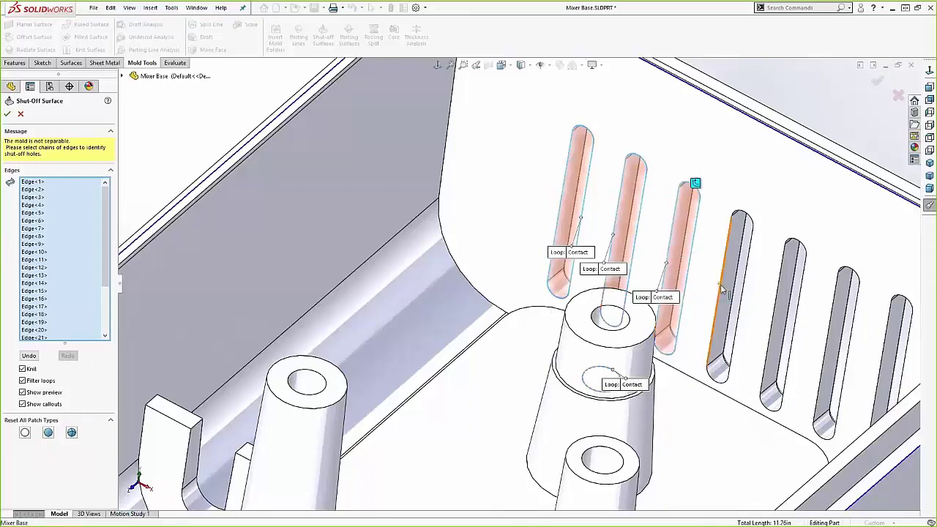
right_click(722, 290)
click(773, 403)
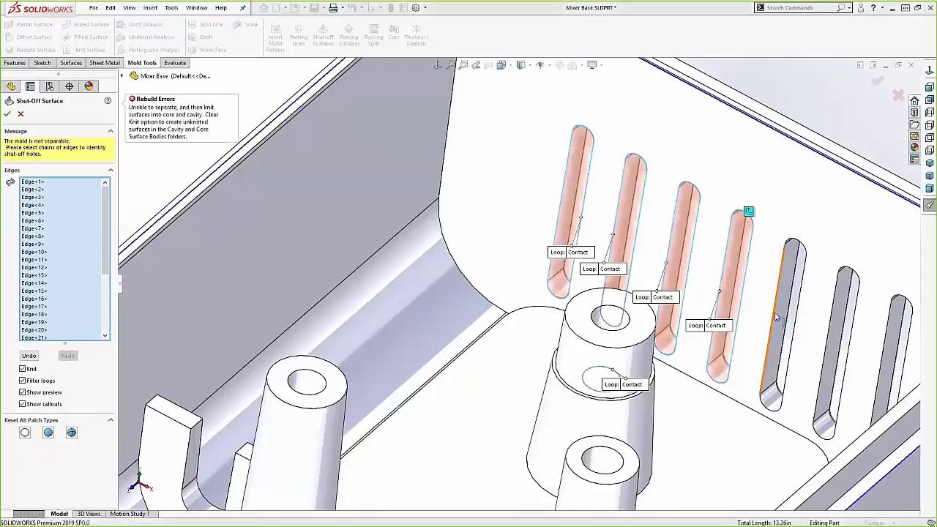
right_click(775, 316)
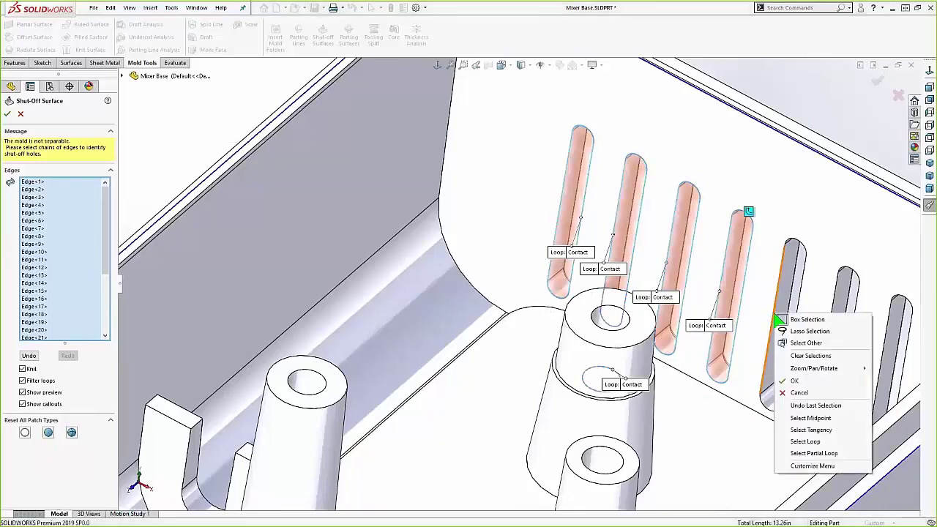
click(839, 443)
right_click(823, 367)
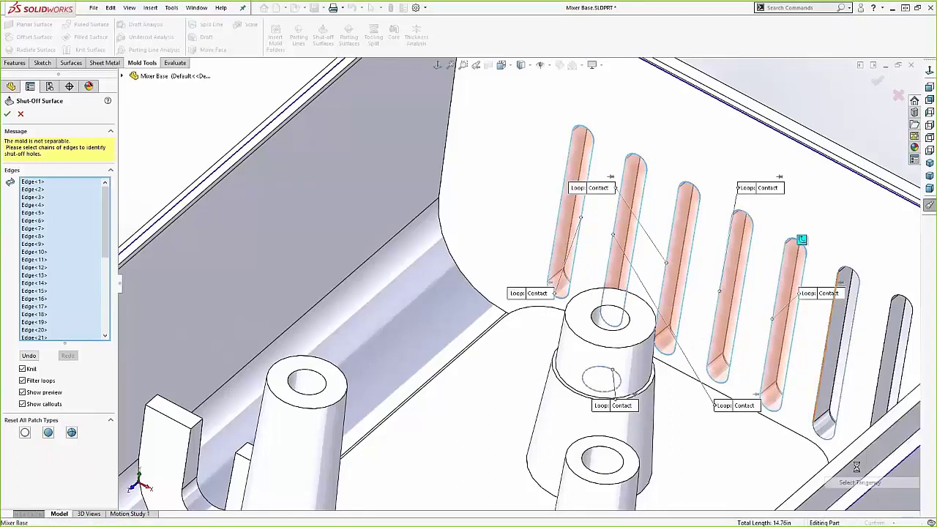
right_click(883, 365)
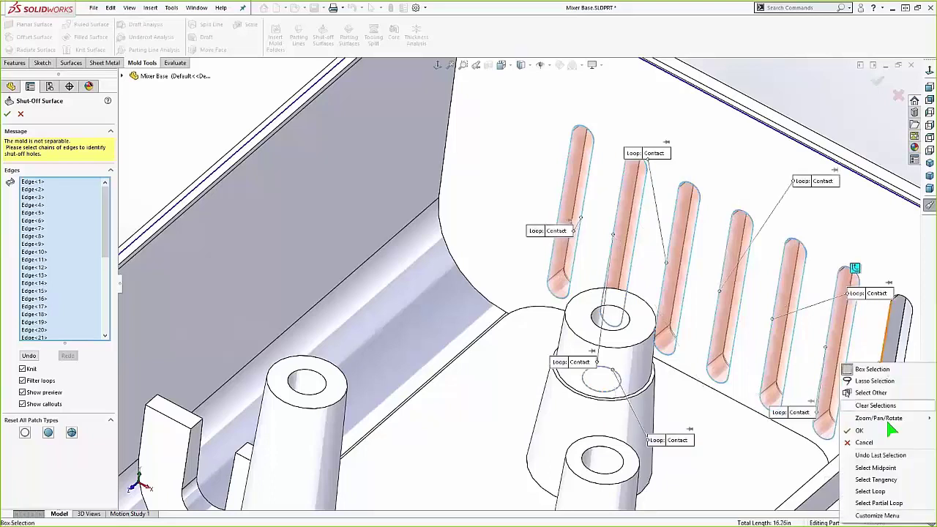
click(878, 489)
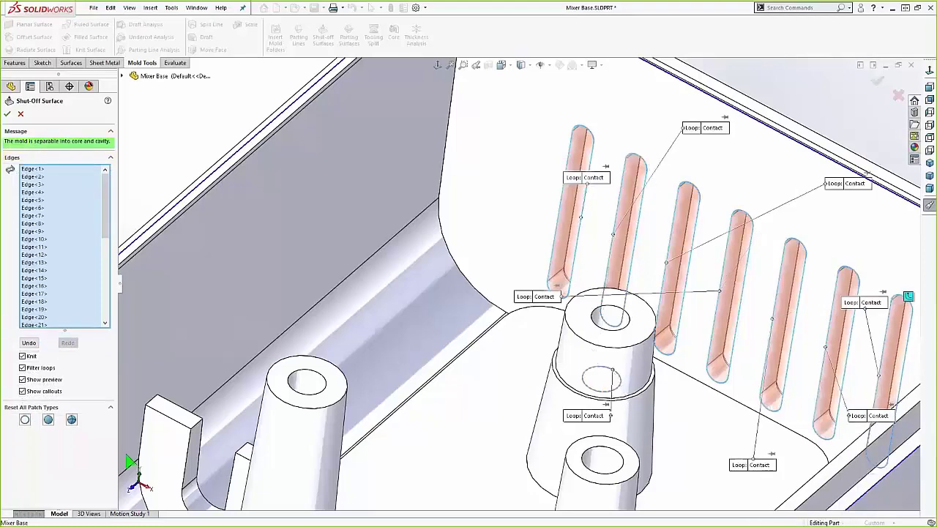
key(ctrl+7)
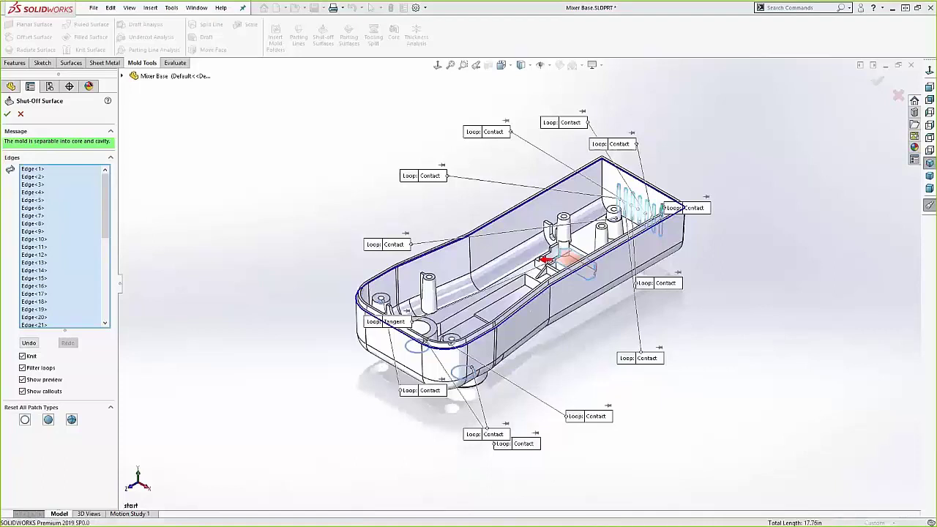
click(11, 116)
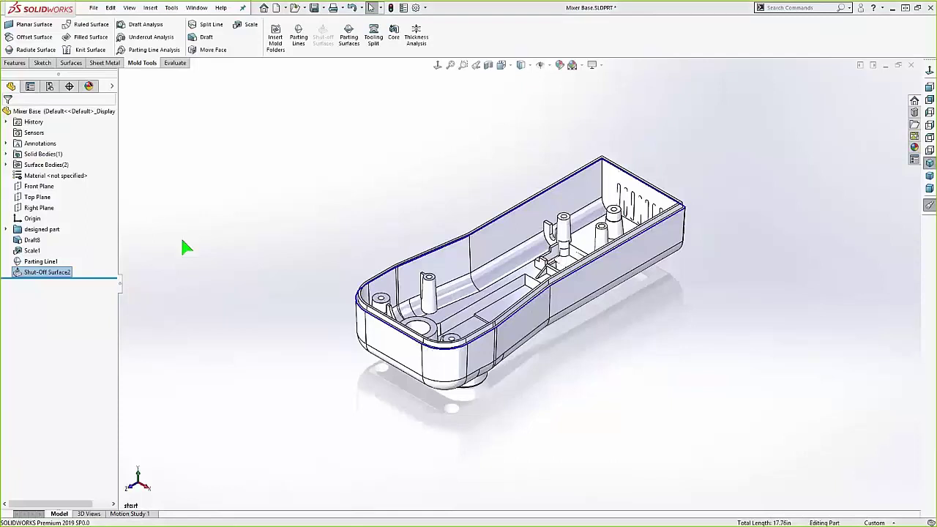
Step: Create a parting surface from the parting line, perpendicular to pull, with a distance of 25 mm
key(s)
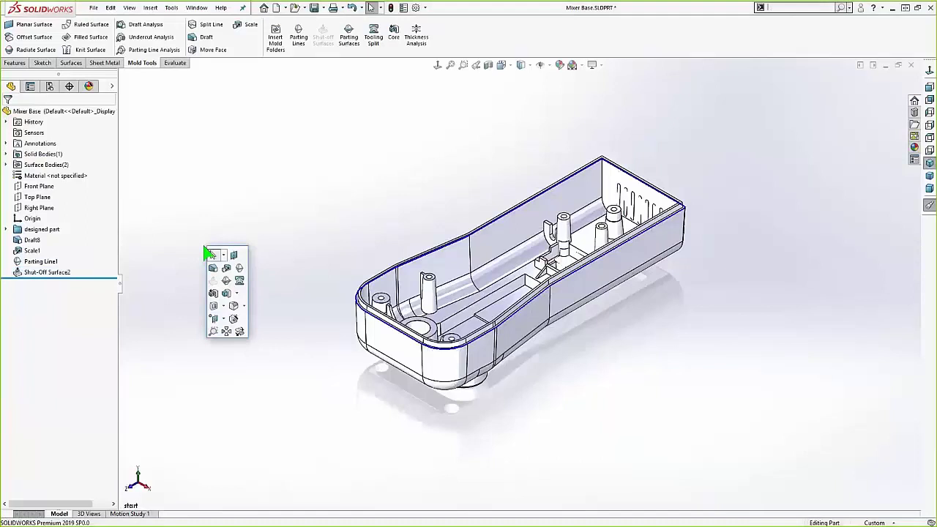
click(226, 281)
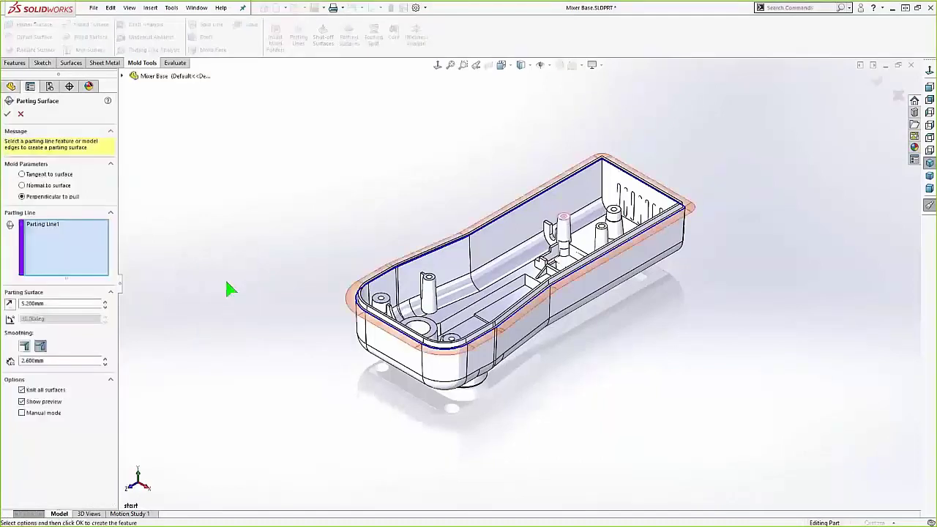
click(36, 303)
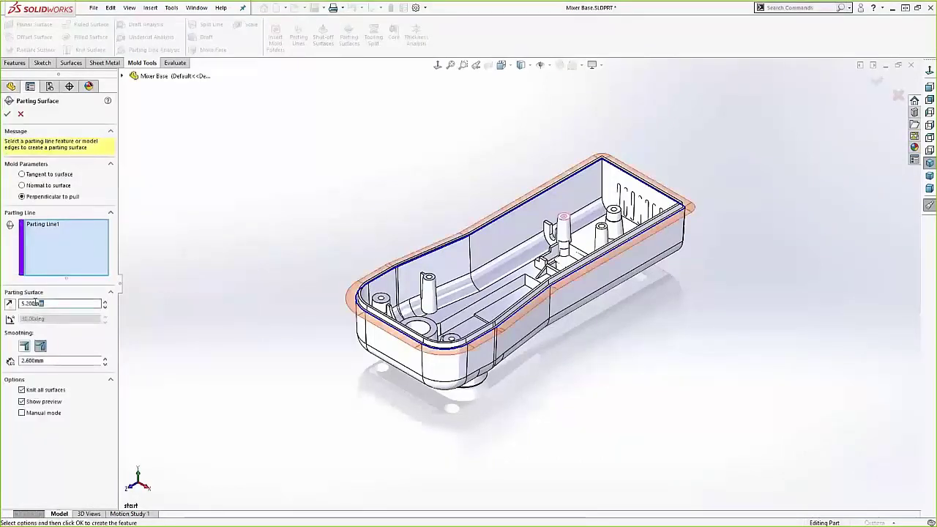
double_click(36, 303)
text(35)
key(Return)
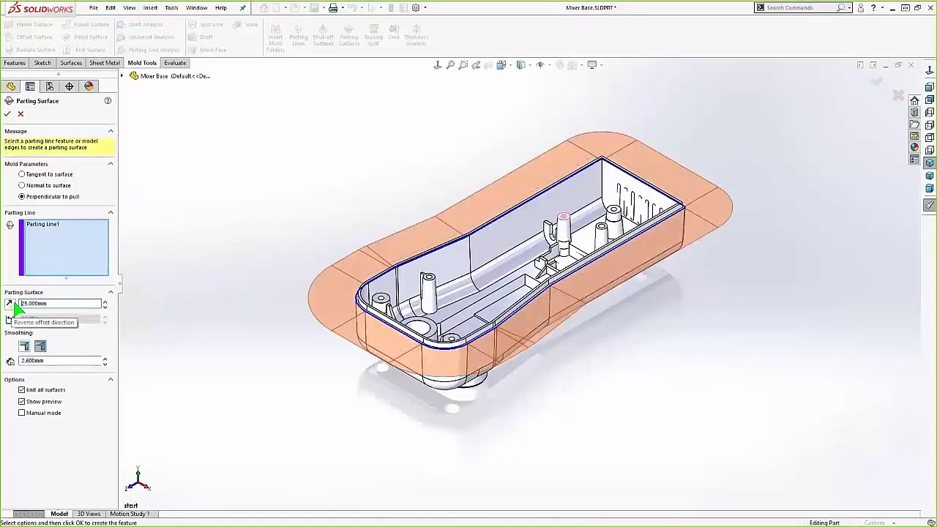
key(Return)
Step: Sketch on the parting surface a vertical construction line about 184 mm long between the midpoints of the base's two end edges
click(339, 286)
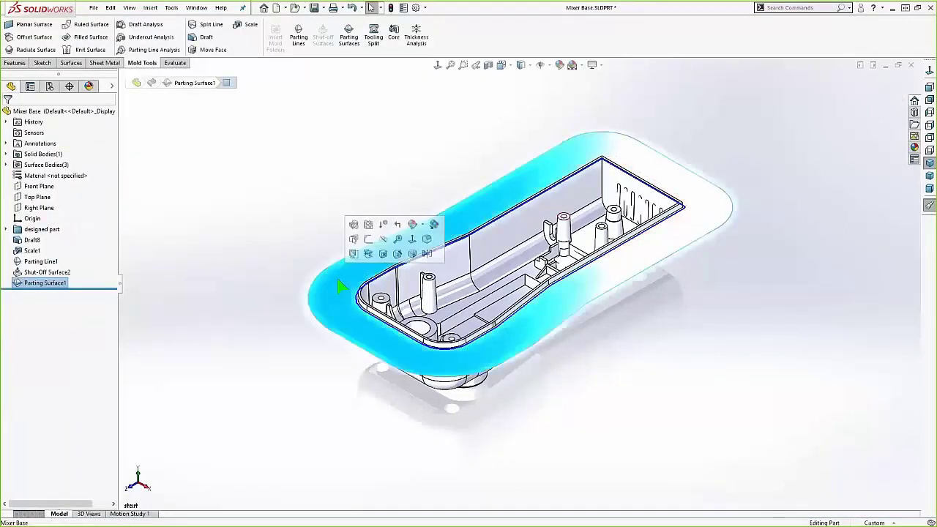
click(372, 241)
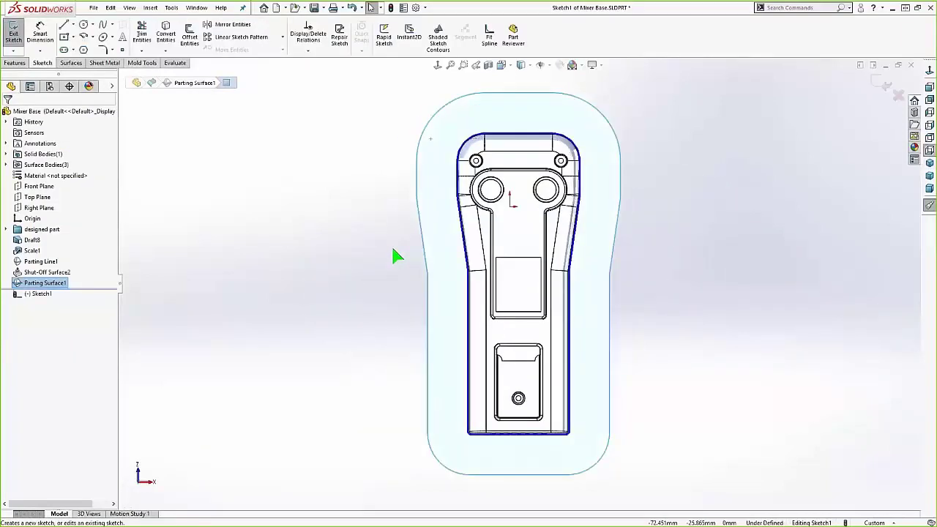
key(s)
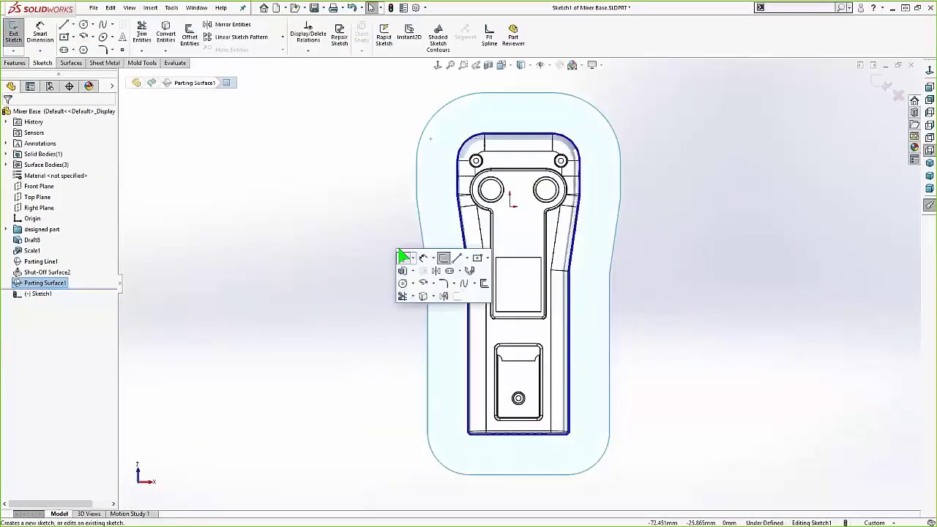
click(470, 270)
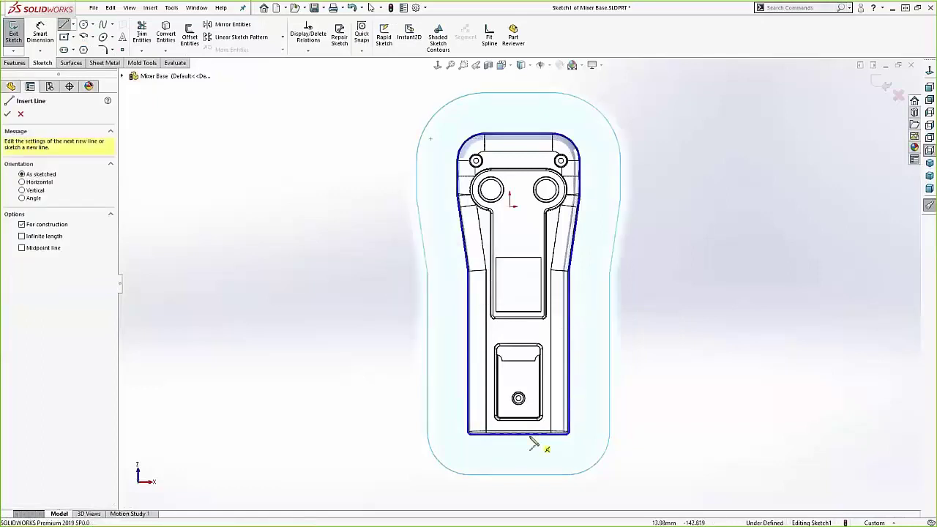
click(518, 433)
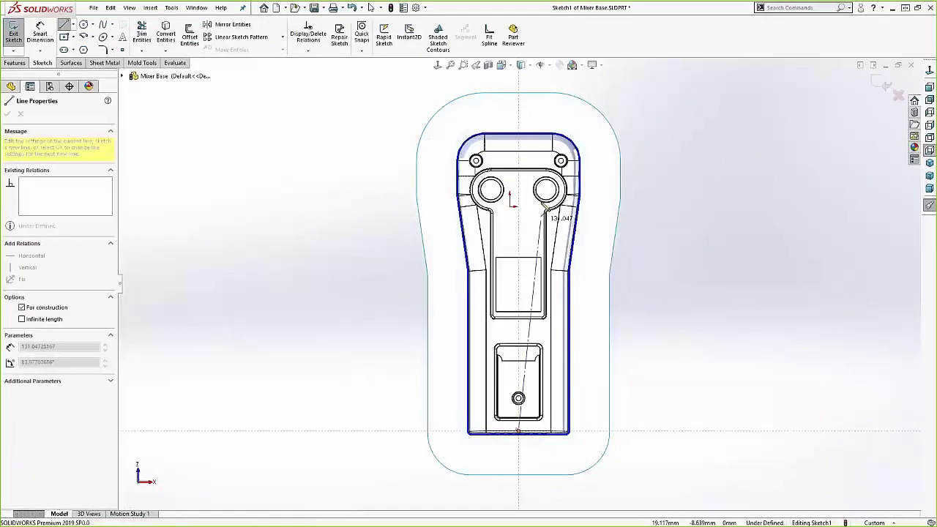
click(519, 138)
Step: Sketch a center rectangle about 92 by 202 mm around the base, centered on the construction line's midpoint
key(s)
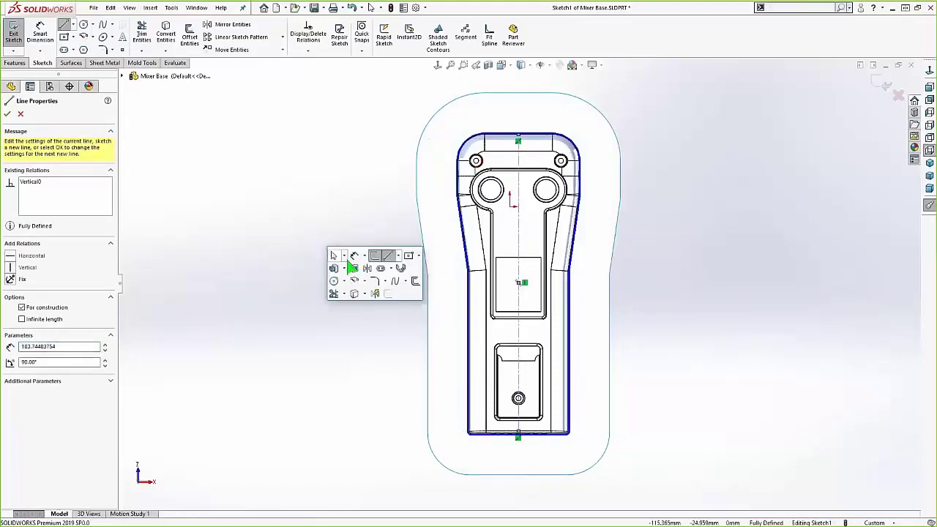
click(409, 256)
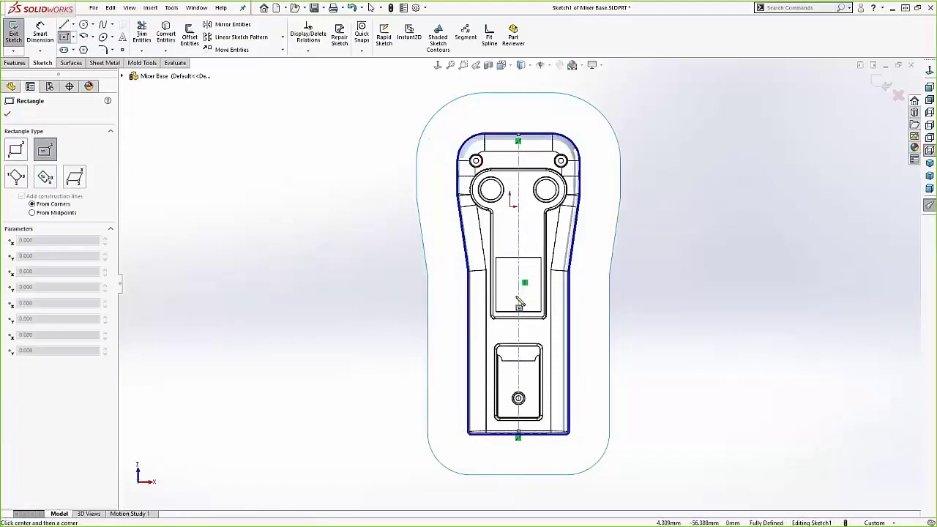
click(521, 283)
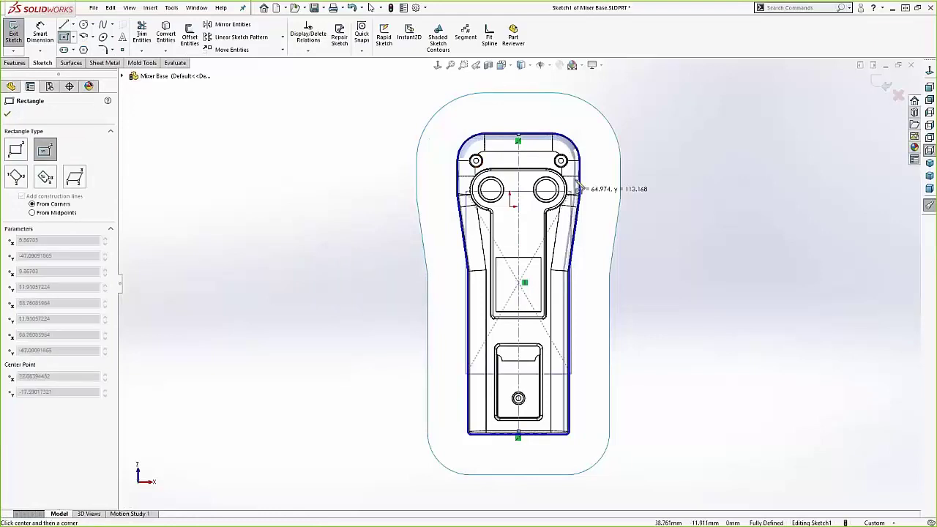
click(593, 119)
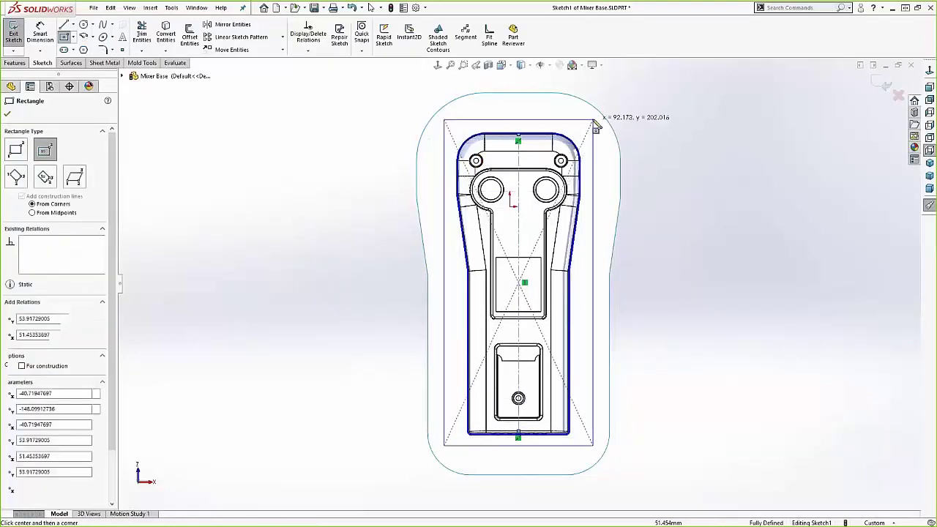
key(Escape)
Step: Dimension the rectangle 95 mm wide and 205 mm high and exit the sketch
right_drag(689, 124, 684, 104)
click(580, 120)
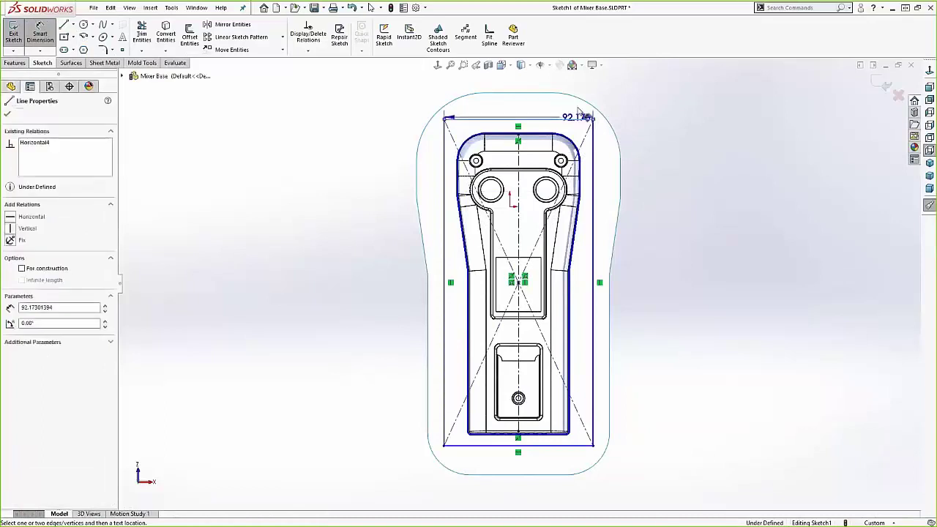
click(577, 85)
text(95)
key(Return)
click(598, 181)
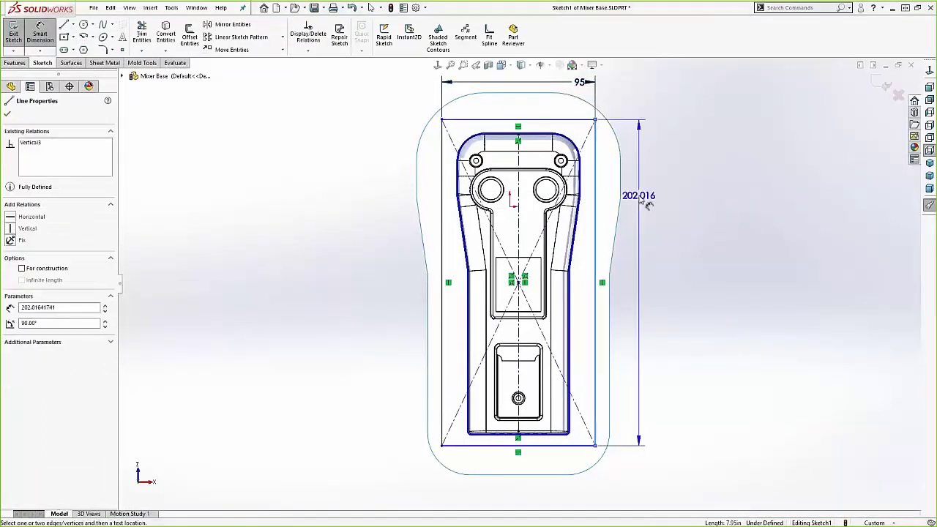
click(637, 189)
text(205)
key(Return)
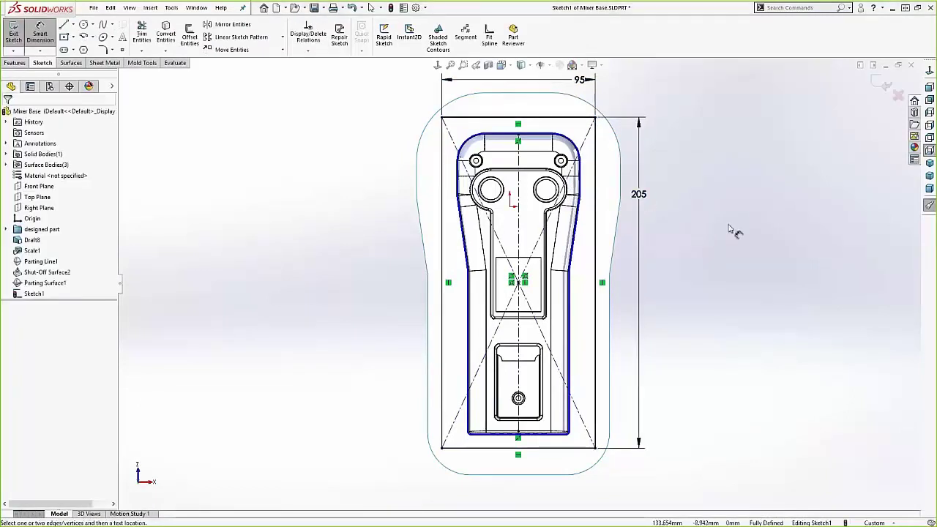
key(s)
click(883, 83)
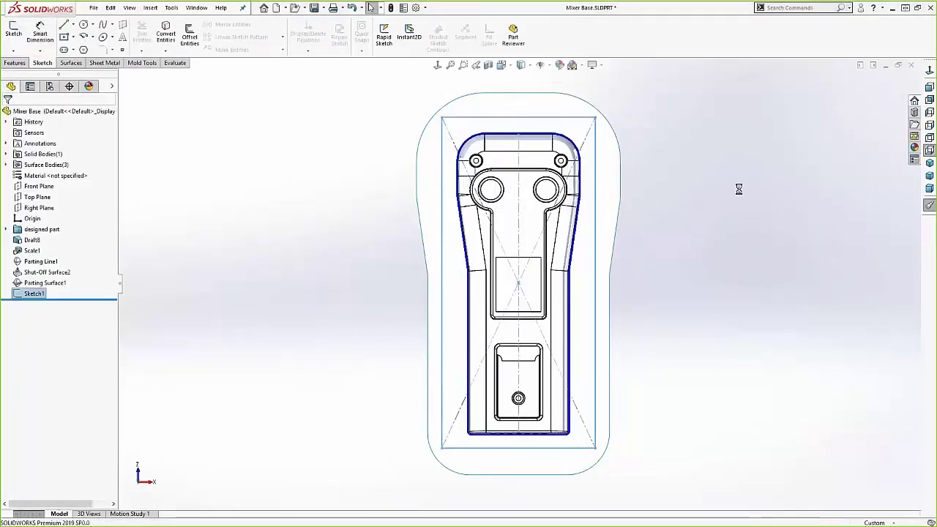
Step: Create a tooling split from the rectangle sketch with block depths of 19 mm and 44 mm, and hide the surface bodies
click(518, 135)
key(s)
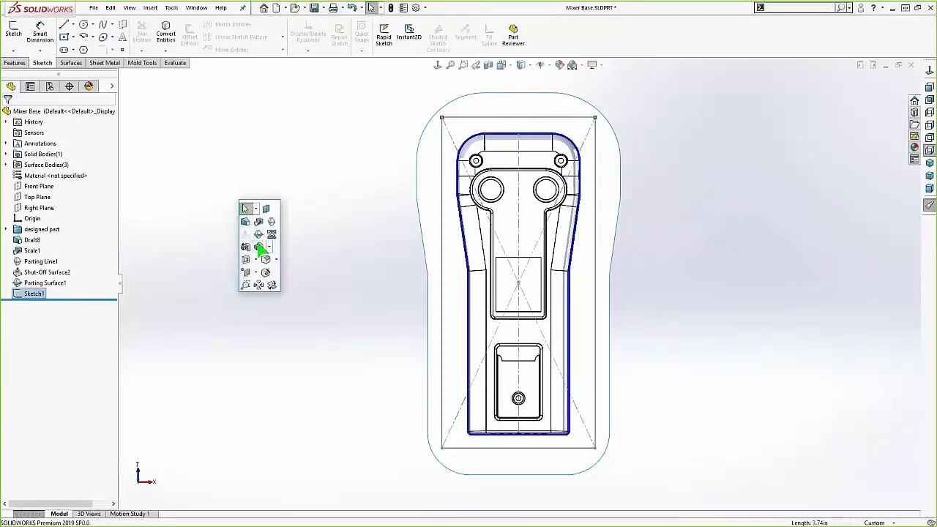
click(271, 234)
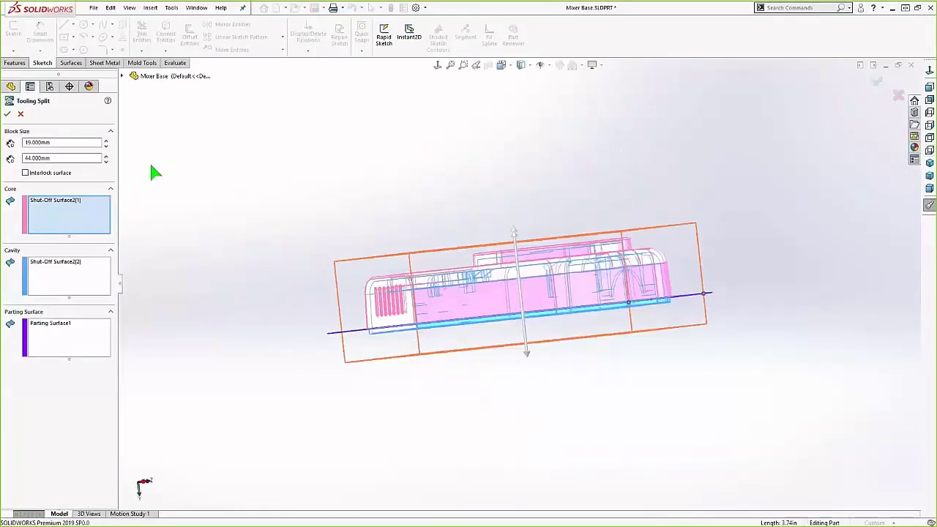
click(7, 115)
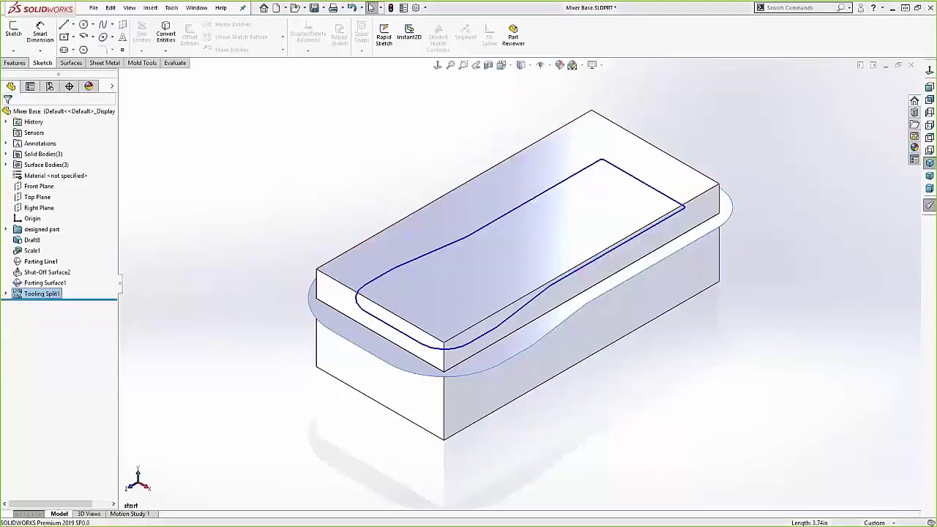
key(Escape)
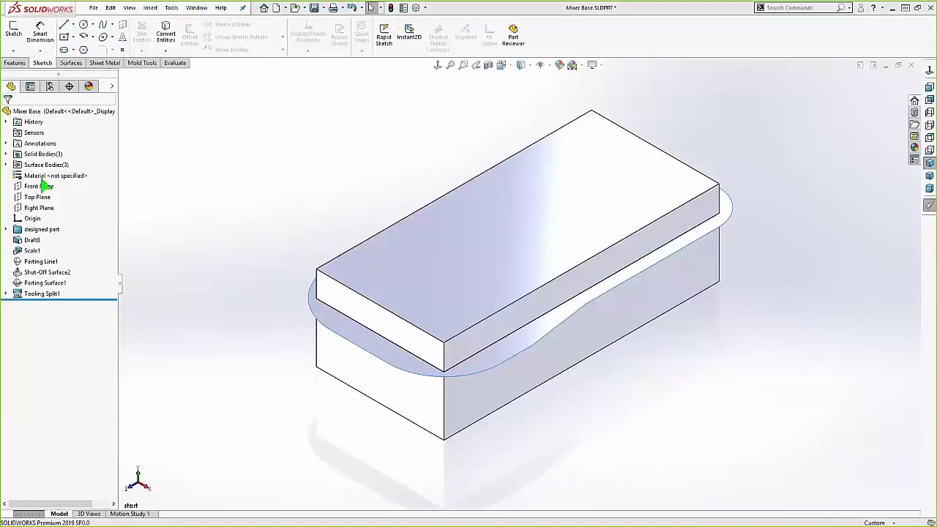
click(44, 166)
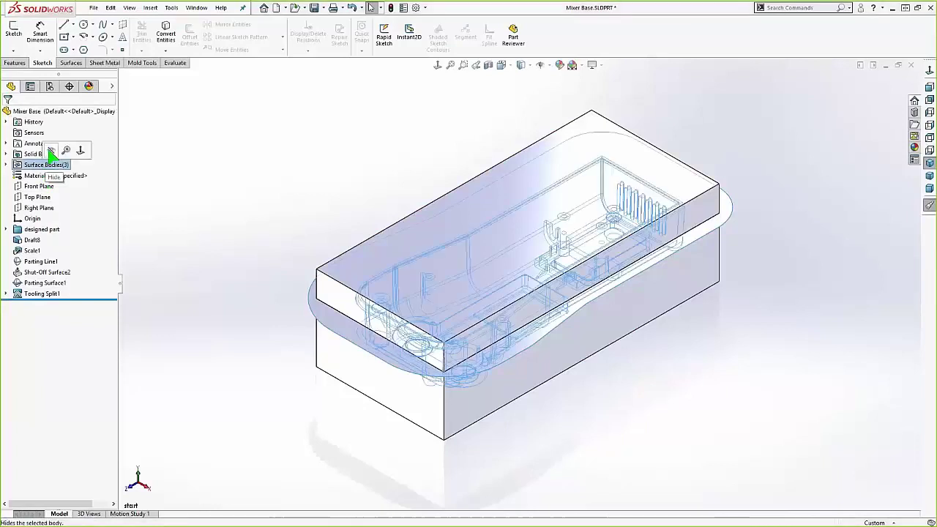
click(162, 210)
Step: Move the upper tooling block up and the lower one down along Y, away from the molded part
key(s)
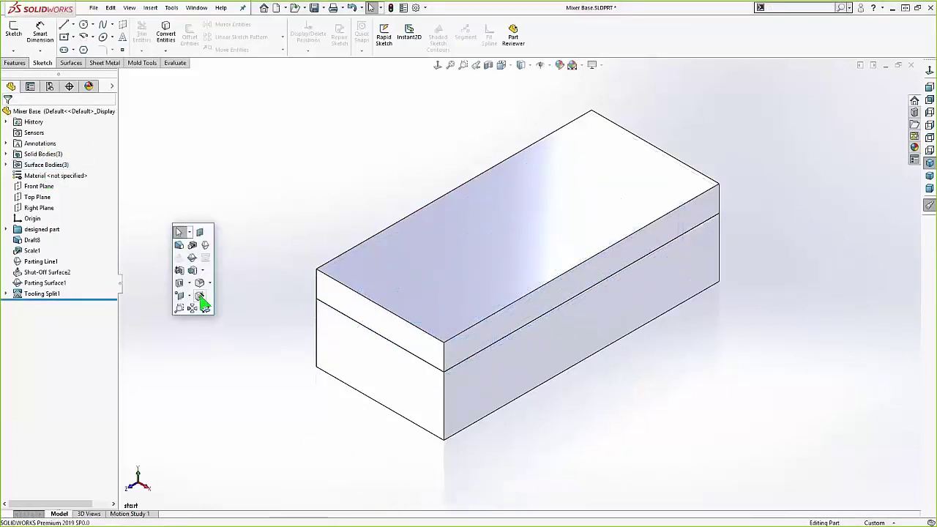
click(204, 309)
click(353, 286)
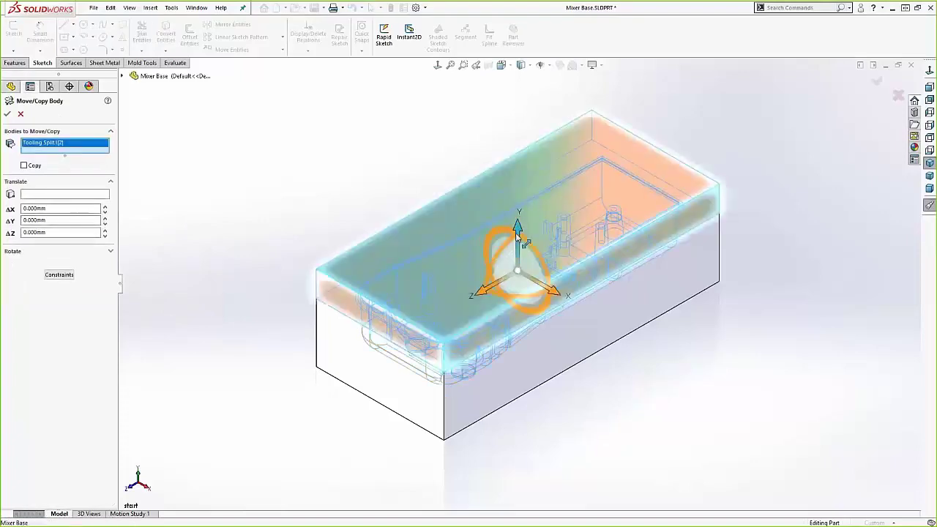
drag(519, 224, 524, 125)
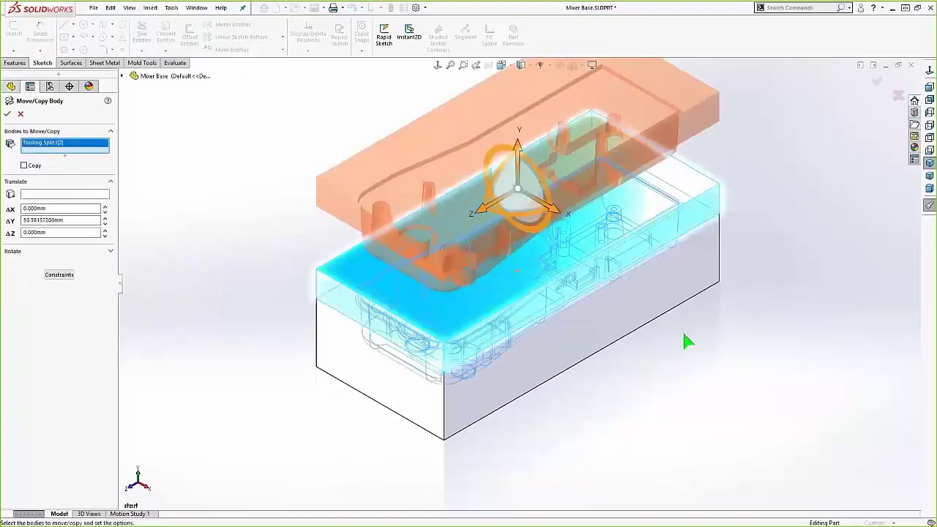
key(Return)
key(Return)
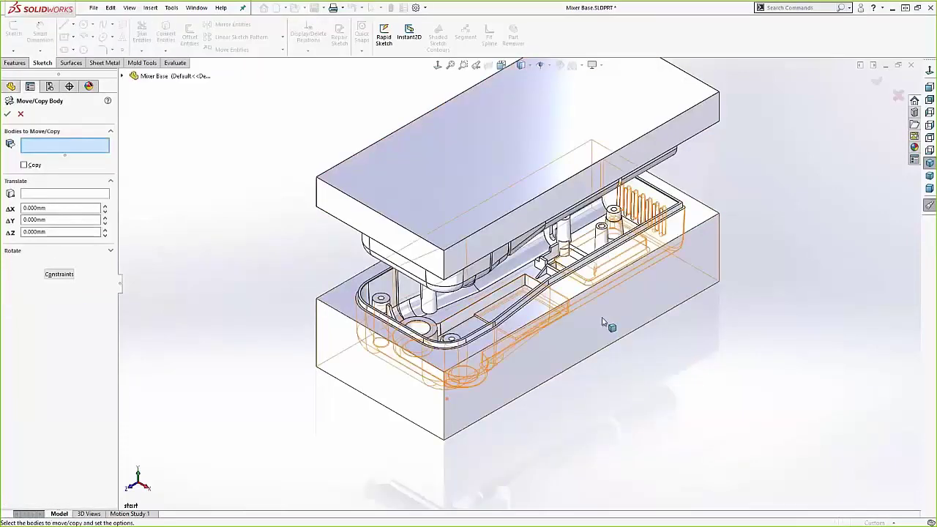
click(582, 272)
drag(535, 294, 535, 347)
key(Return)
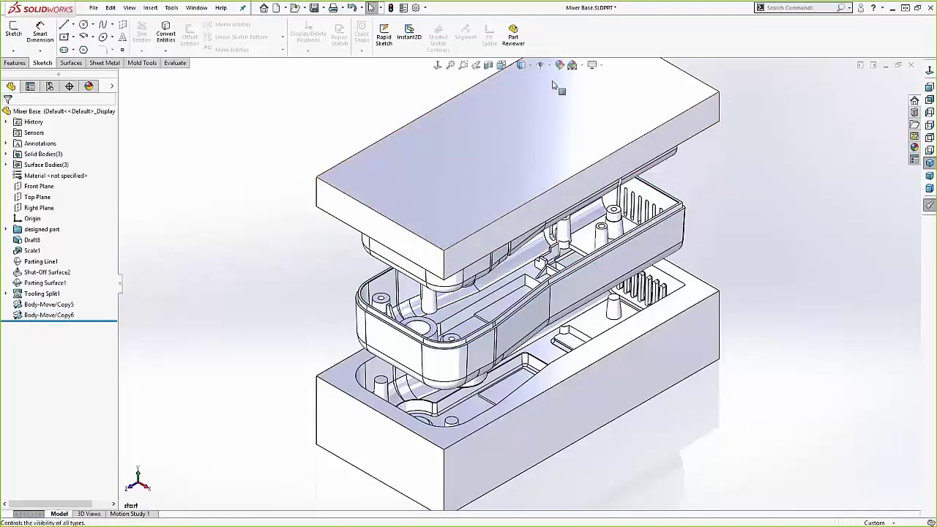
Step: Delete both Body-Move/Copy features that separate the tooling blocks
click(463, 65)
drag(700, 215, 621, 333)
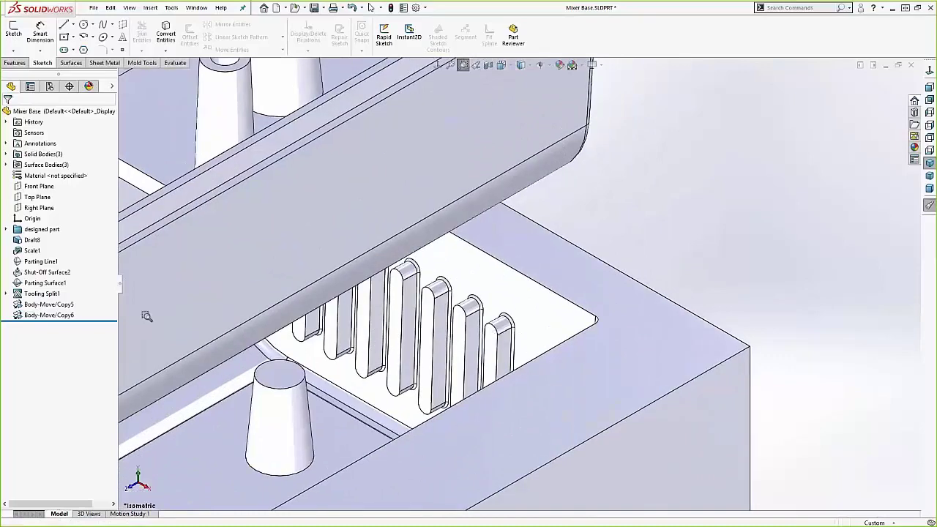
key(Escape)
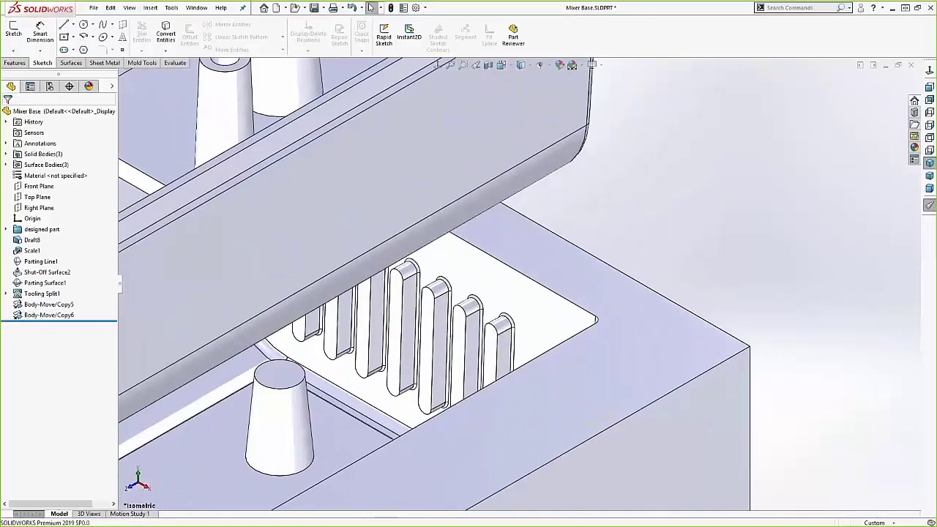
key(ctrl+shift+z)
key(f)
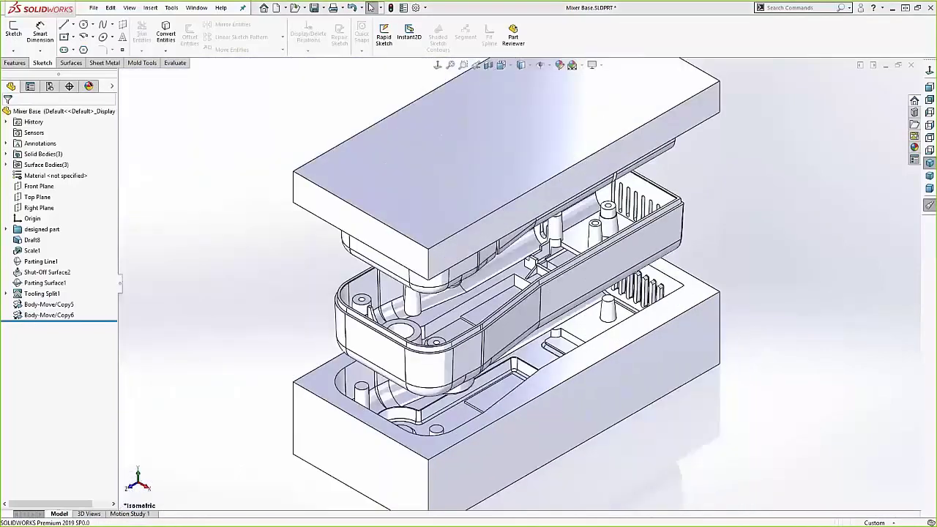
click(66, 315)
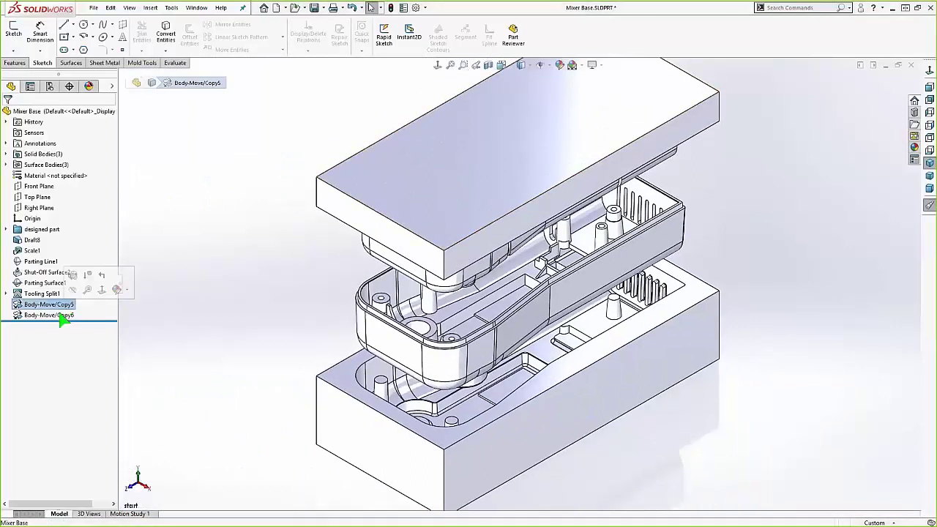
key(Delete)
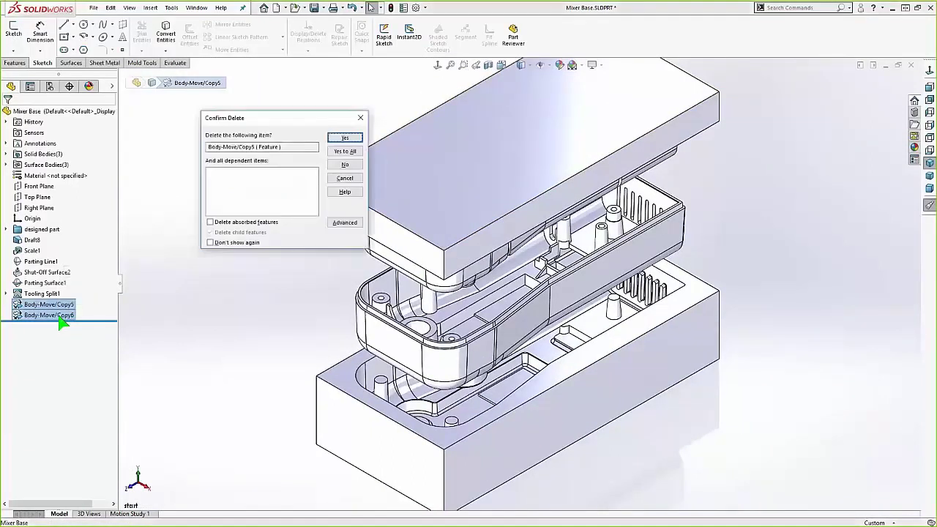
click(345, 138)
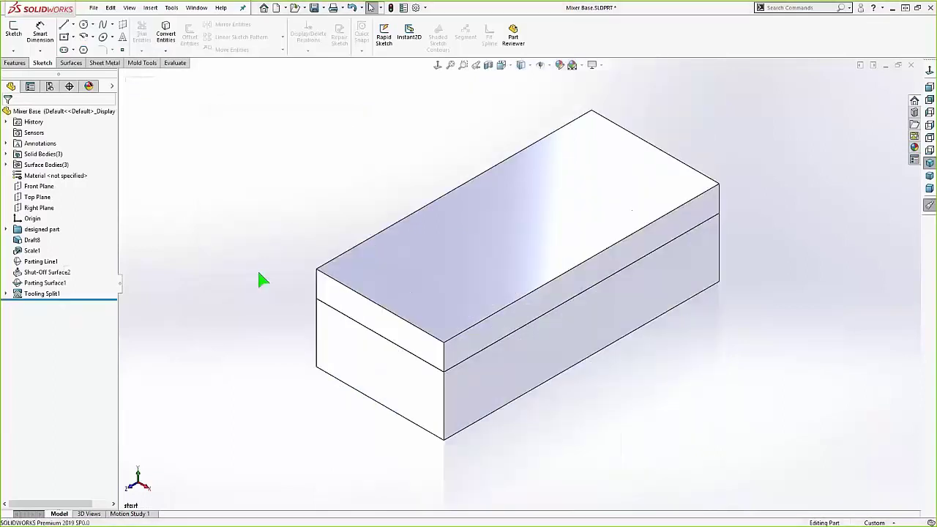
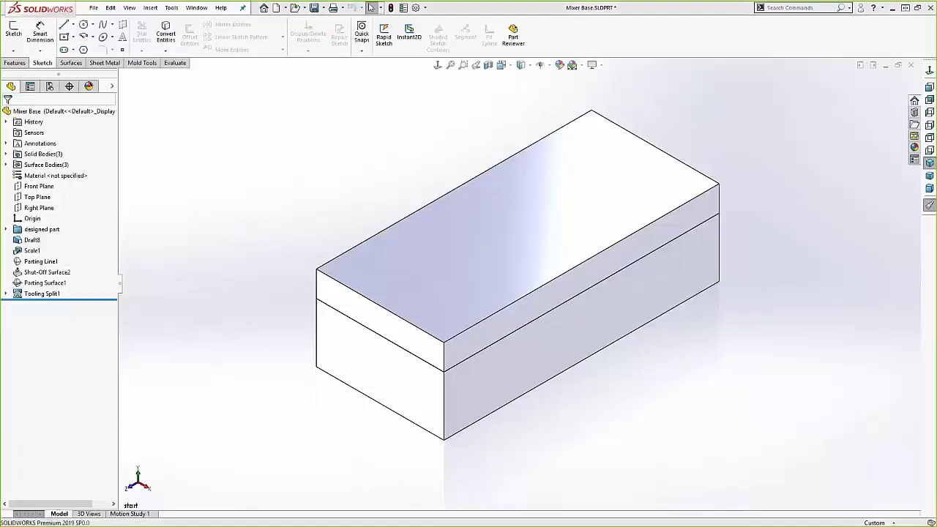
Step: Start a sketch on the lower tooling block's end face at the vent-slot end and hide that block
middle_drag(652, 300, 540, 293)
key(ctrl+2)
click(559, 290)
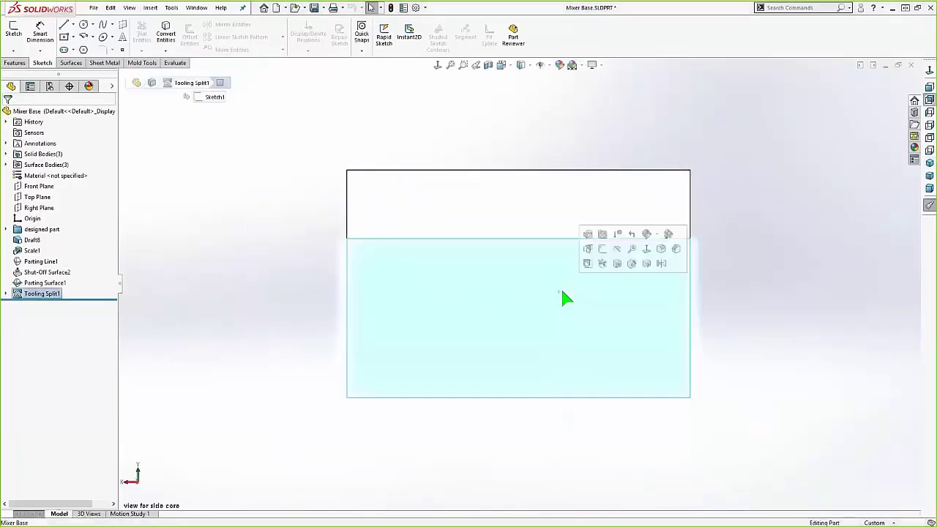
click(603, 249)
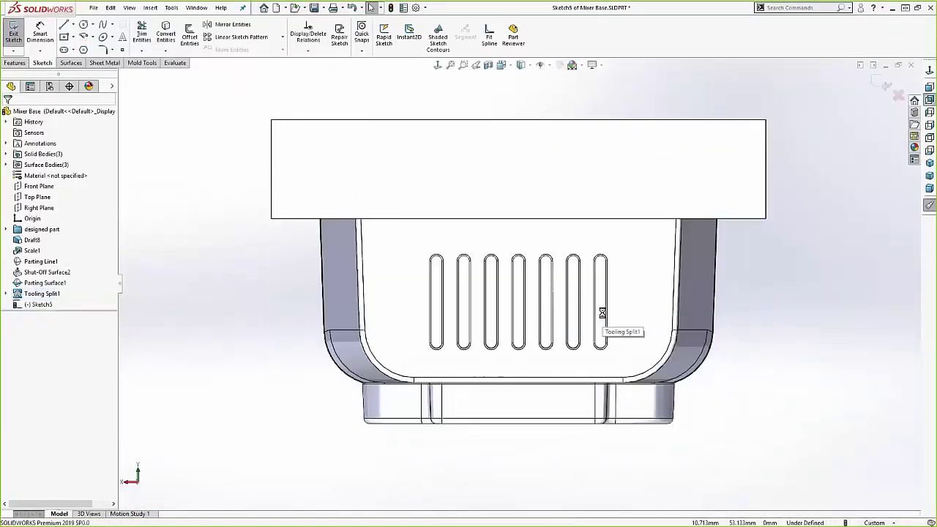
Step: Draw a vertical construction line from the midpoint of the slotted wall's lower edge up past the parting edge
key(s)
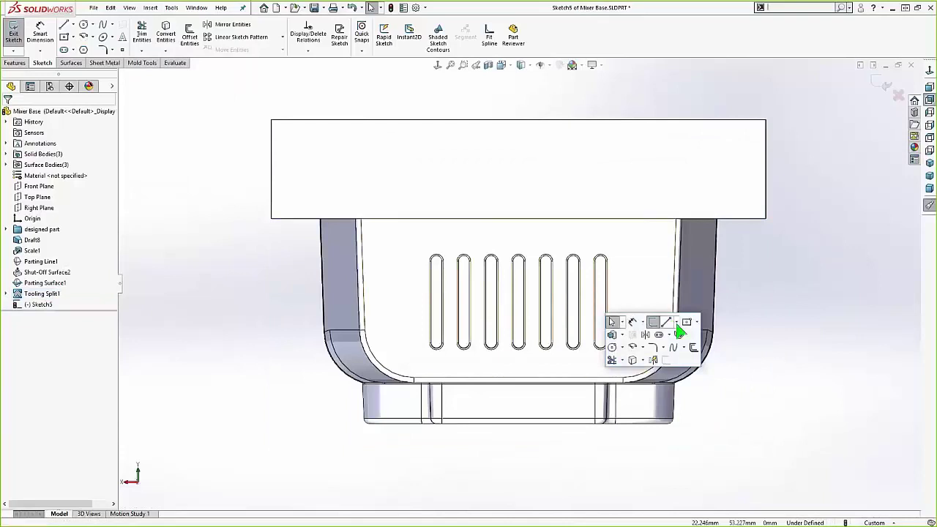
click(677, 323)
click(688, 347)
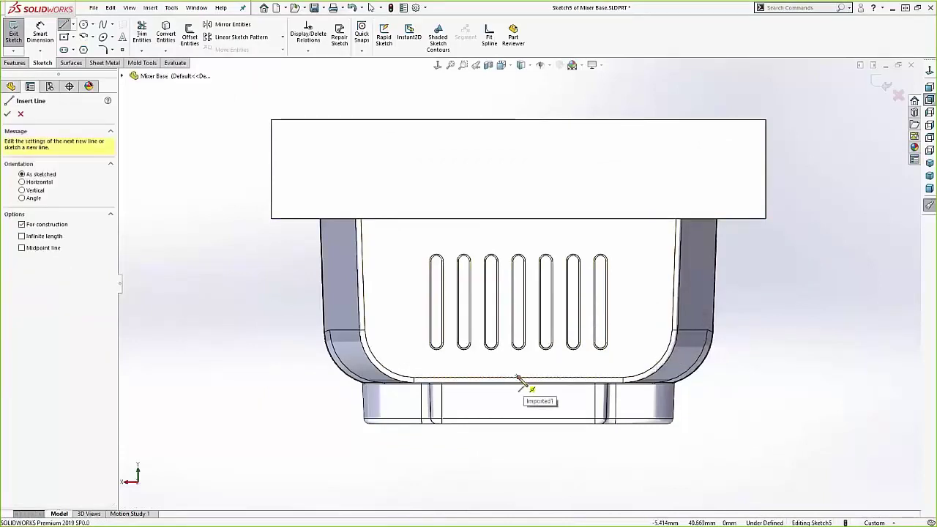
click(519, 377)
click(520, 176)
Step: Sketch half of a tapered side-core profile around the slots: horizontal upper line, inward-sloping side, and horizontal lower line ending on the construction line
key(s)
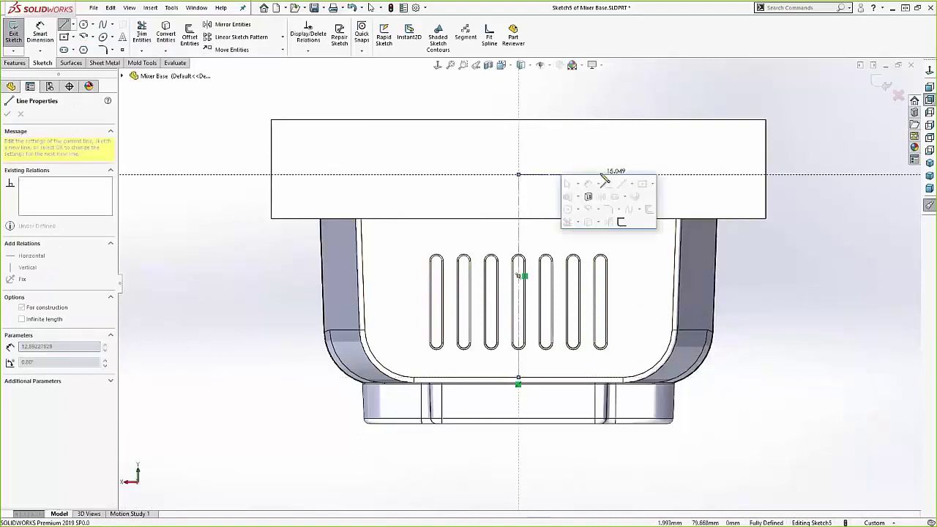
click(619, 183)
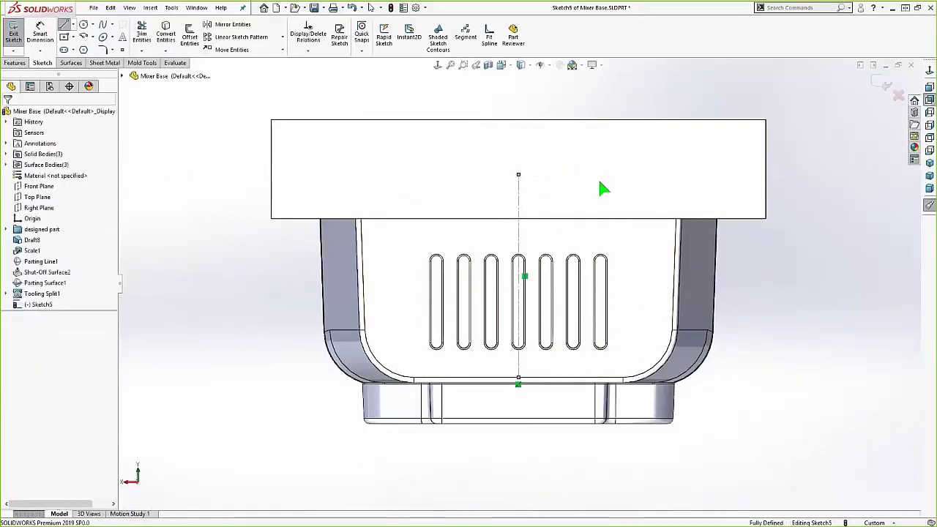
click(518, 174)
click(384, 174)
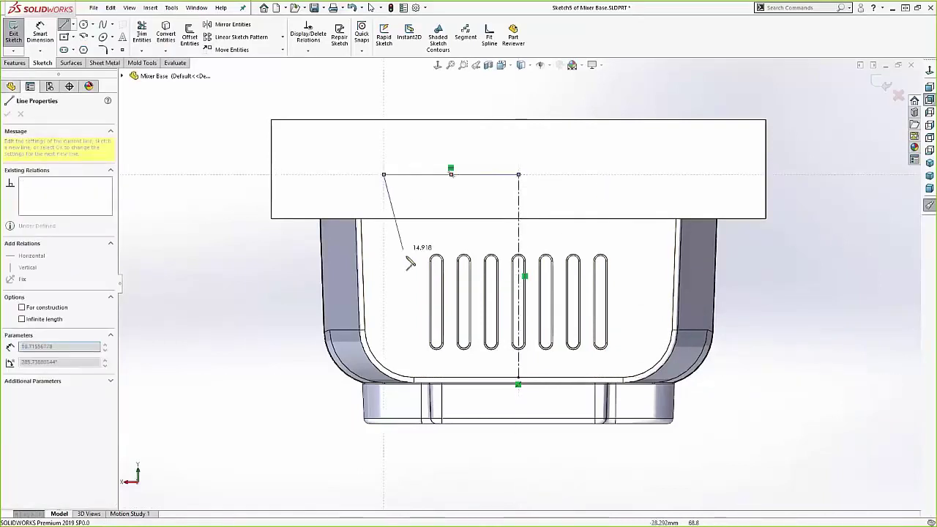
click(417, 362)
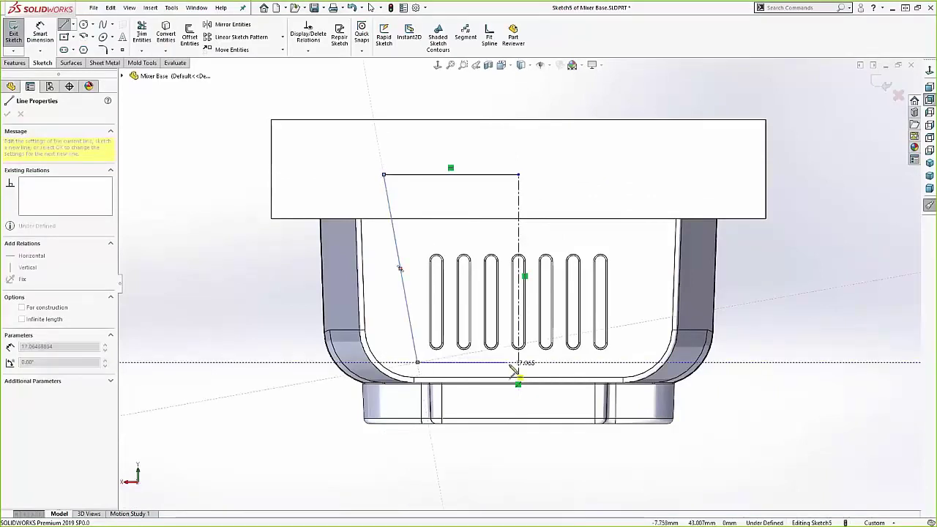
click(519, 362)
key(Escape)
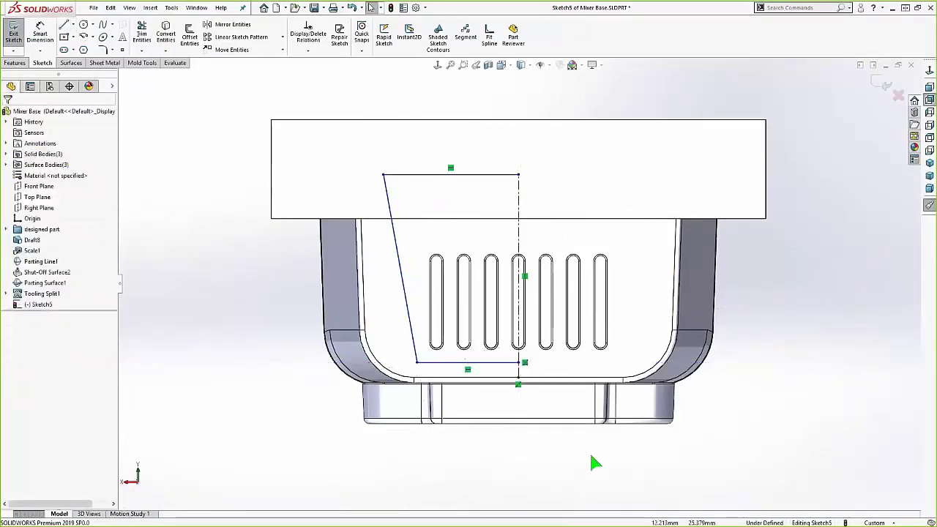
Step: Mirror the half profile about the vertical construction line and set the upper line's length to 50 mm
drag(609, 470, 364, 128)
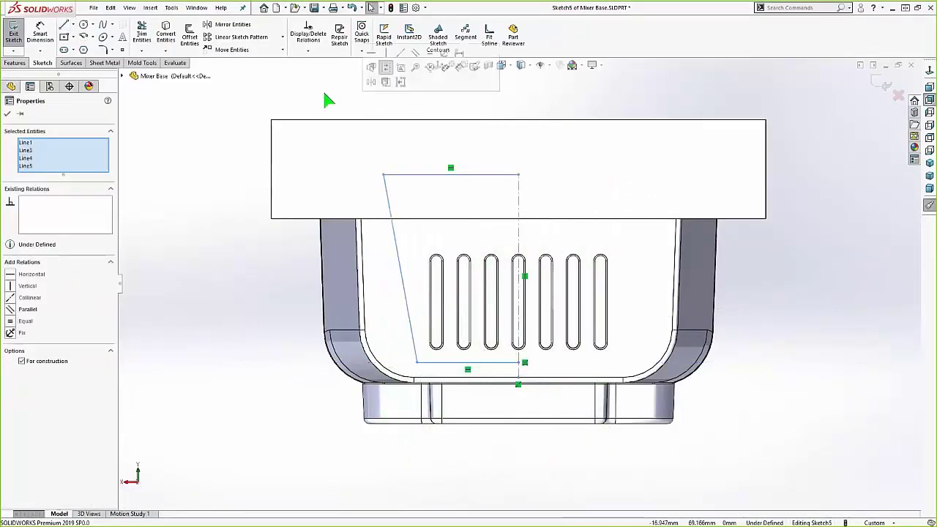
click(232, 24)
mouse_move(212, 201)
right_down()
mouse_move(219, 176)
mouse_move(266, 142)
right_up()
click(491, 175)
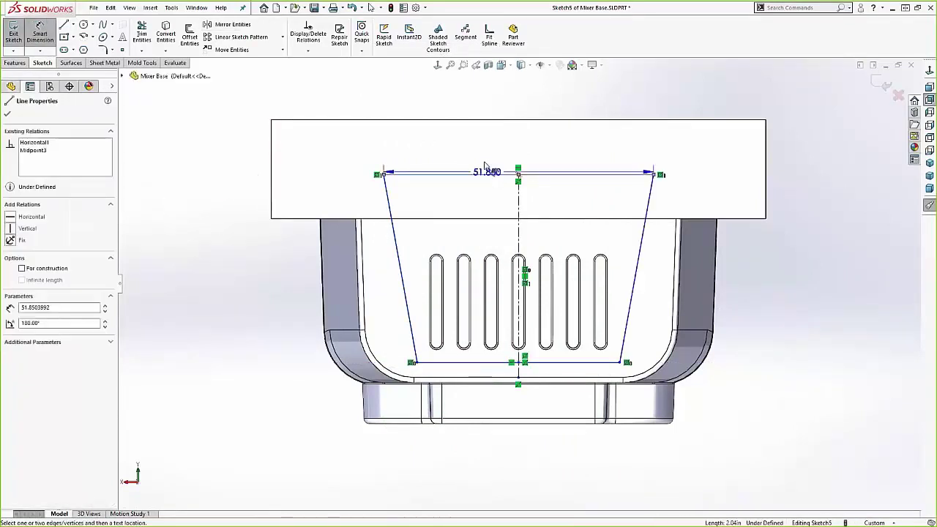
click(489, 149)
text(50)
key(Return)
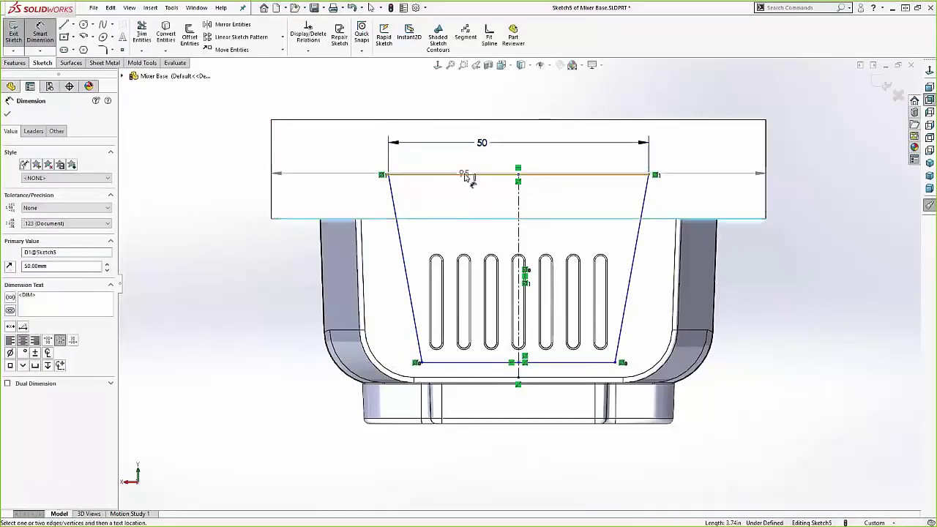
Step: Set the distance between the profile's upper line and the parting edge to 5 mm
click(469, 178)
click(410, 218)
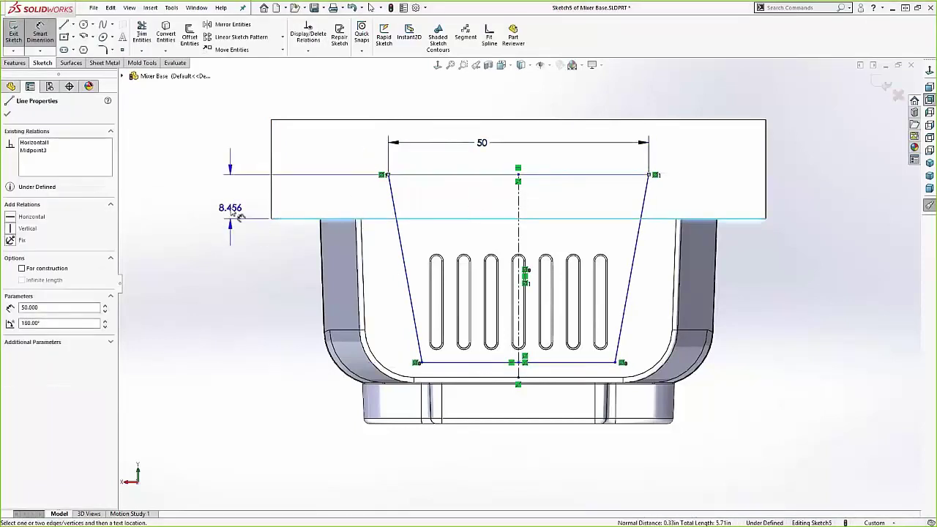
click(236, 212)
text(5cm)
key(Return)
key(BackSpace)
key(BackSpace)
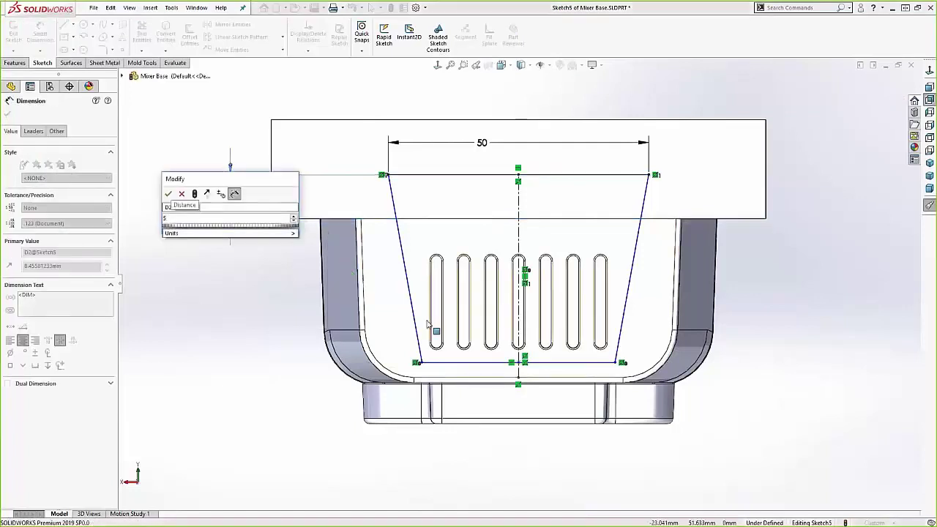
key(Return)
Step: Set the length of the profile's lower line to 38 mm
click(483, 381)
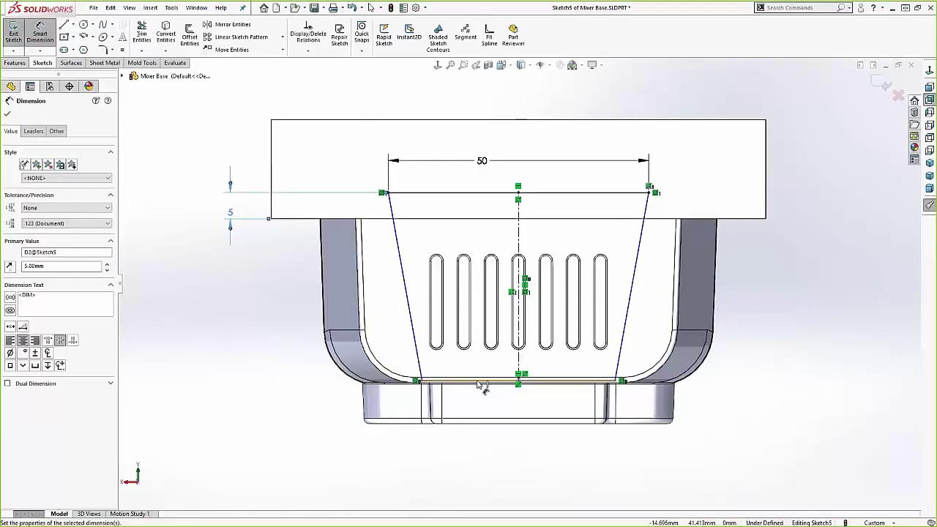
click(515, 458)
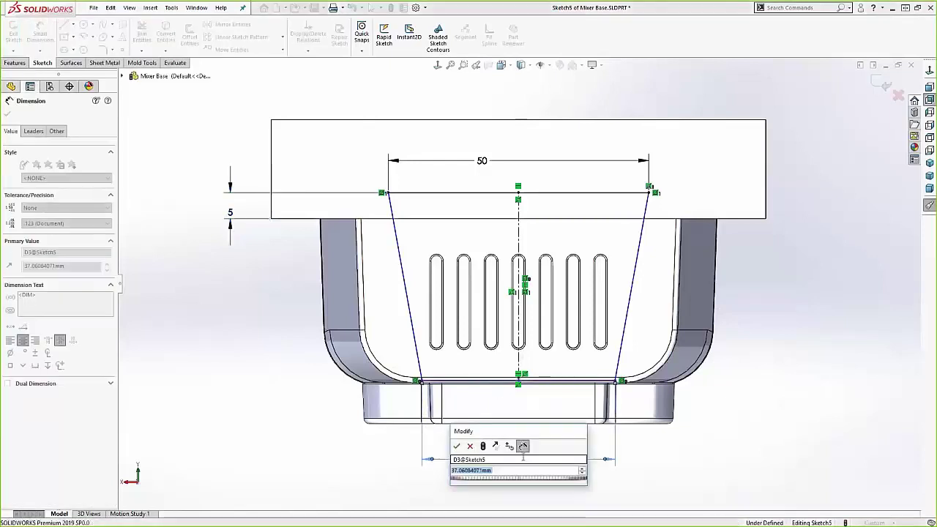
text(38)
key(Return)
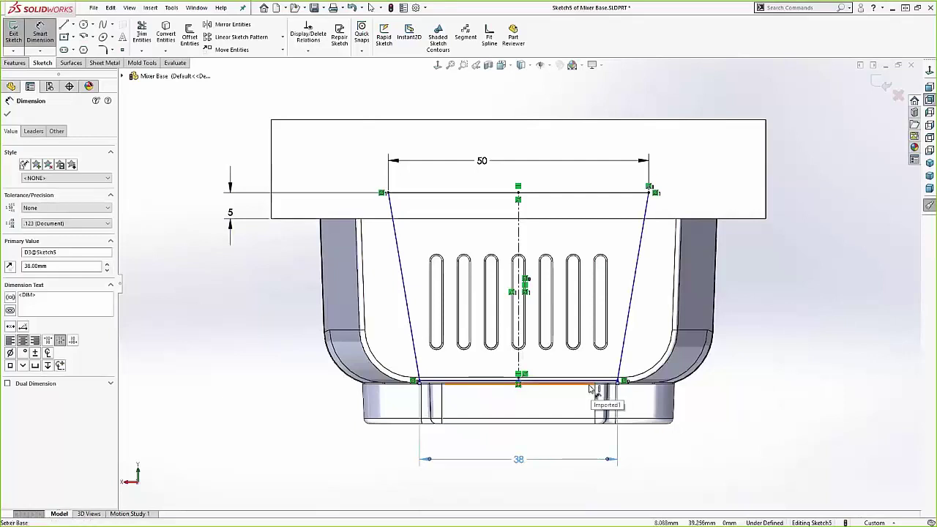
Step: Set the lower line 4 mm from the slotted wall's bottom edge and exit the sketch
click(590, 384)
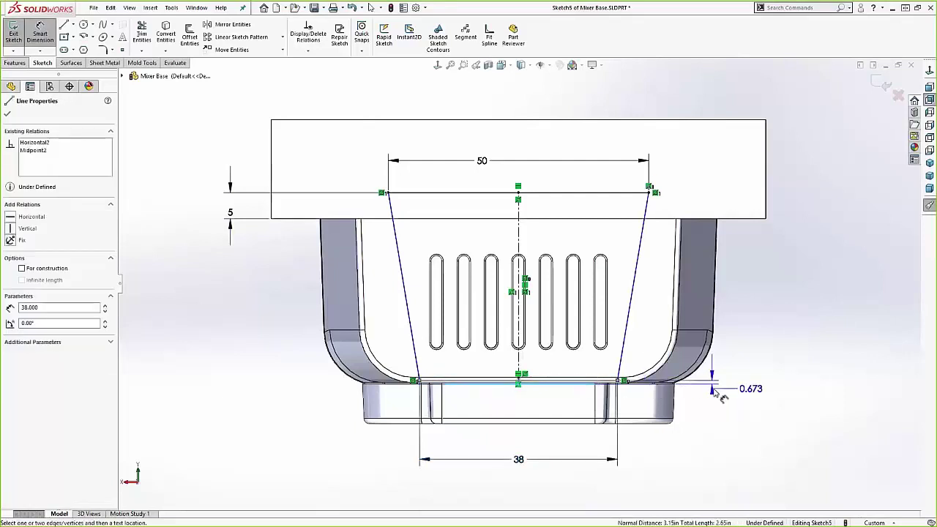
click(720, 395)
text(4)
key(Return)
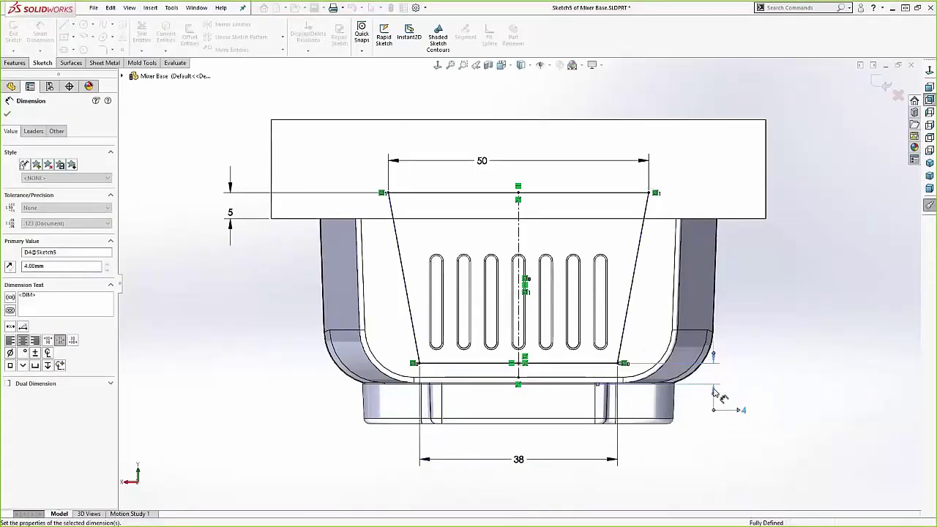
click(798, 371)
key(Escape)
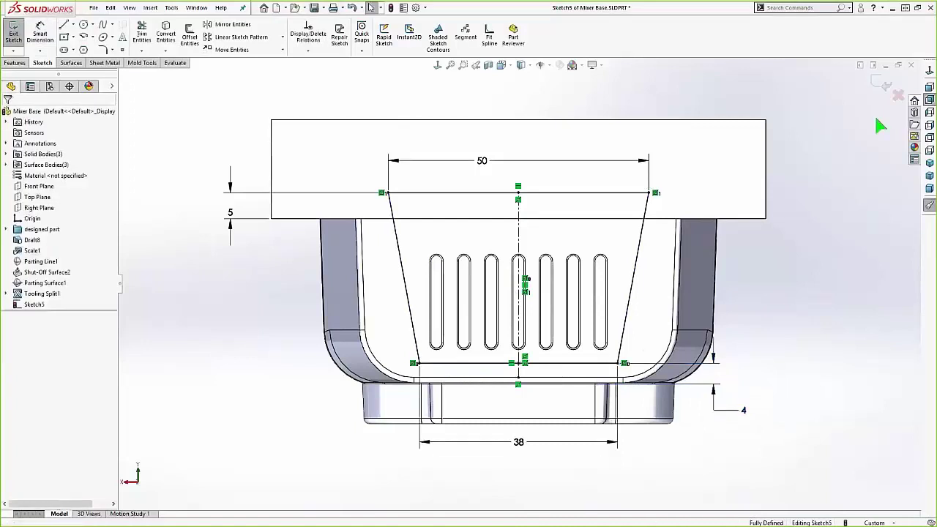
click(881, 83)
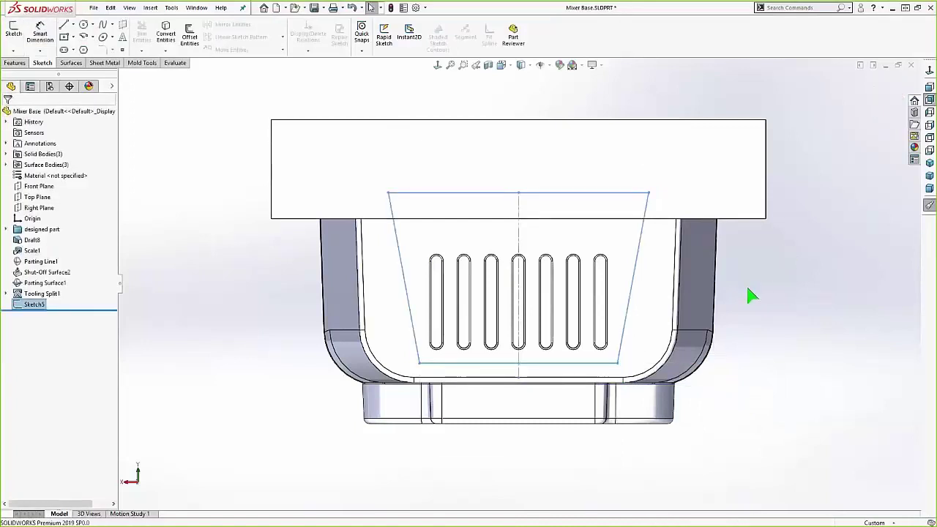
Step: Create a Core from the tapered sketch in the lower tooling block, with 2° draft, capped ends and a blind depth through the slotted wall
click(629, 309)
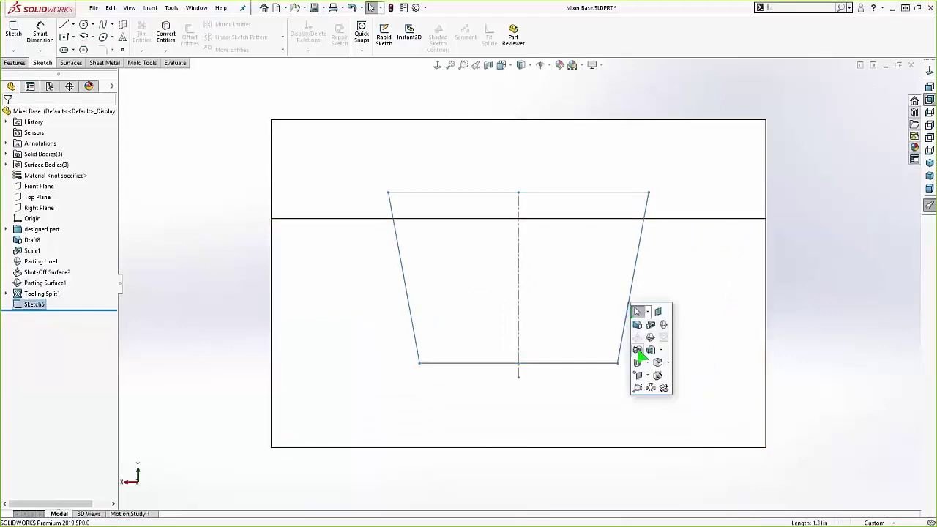
click(637, 350)
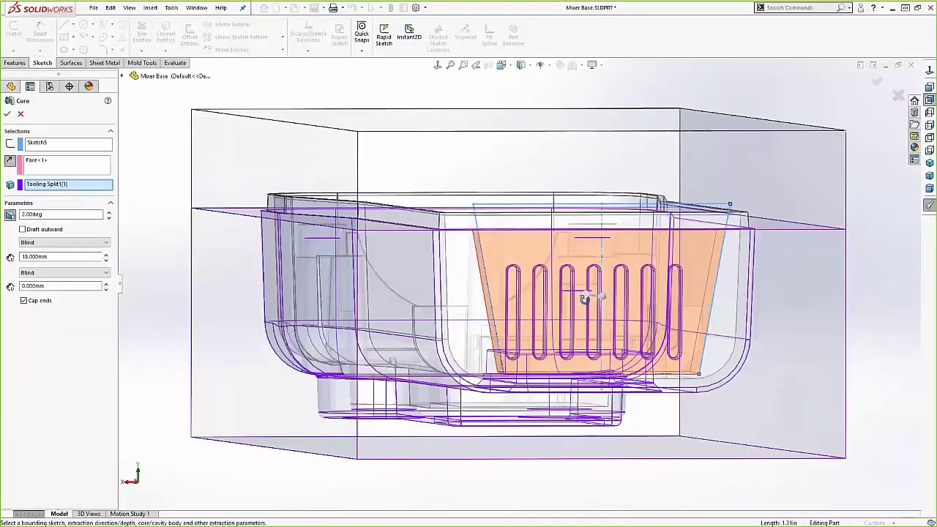
middle_drag(585, 299, 646, 312)
key(f)
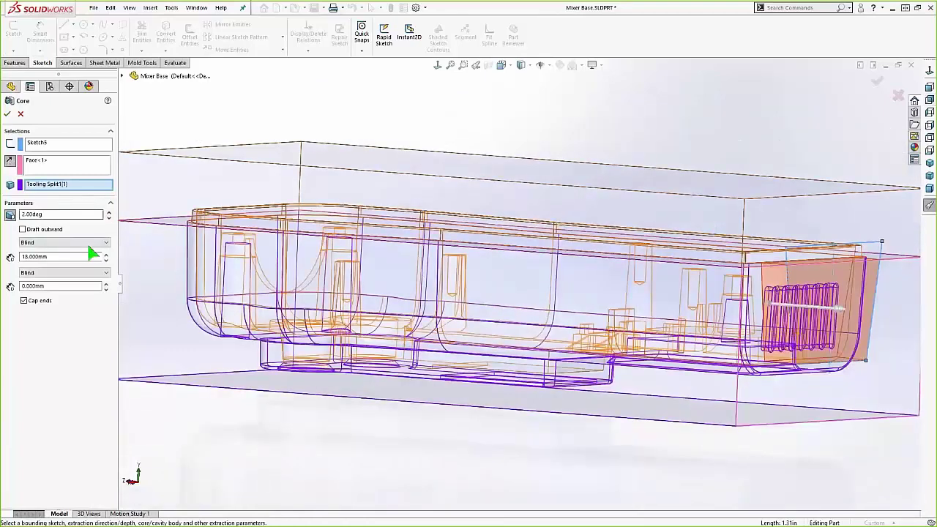
click(107, 254)
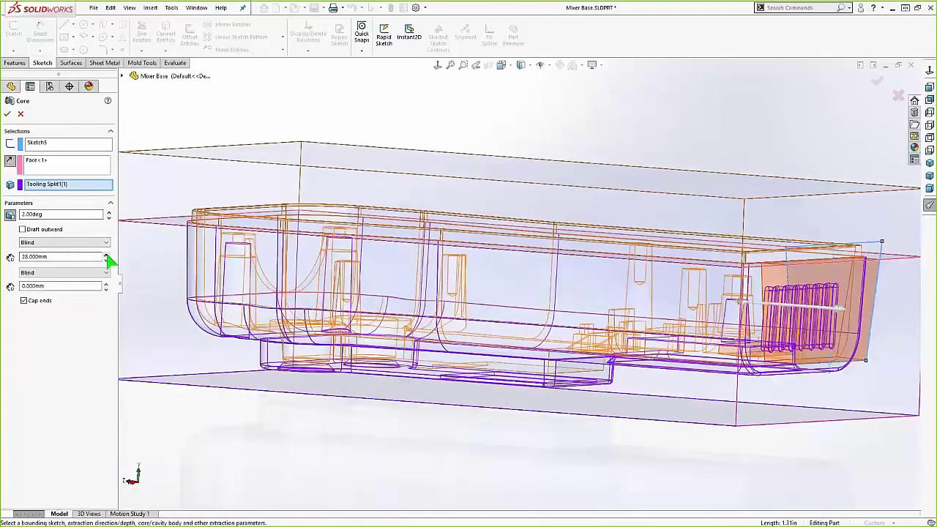
middle_drag(559, 314, 586, 309)
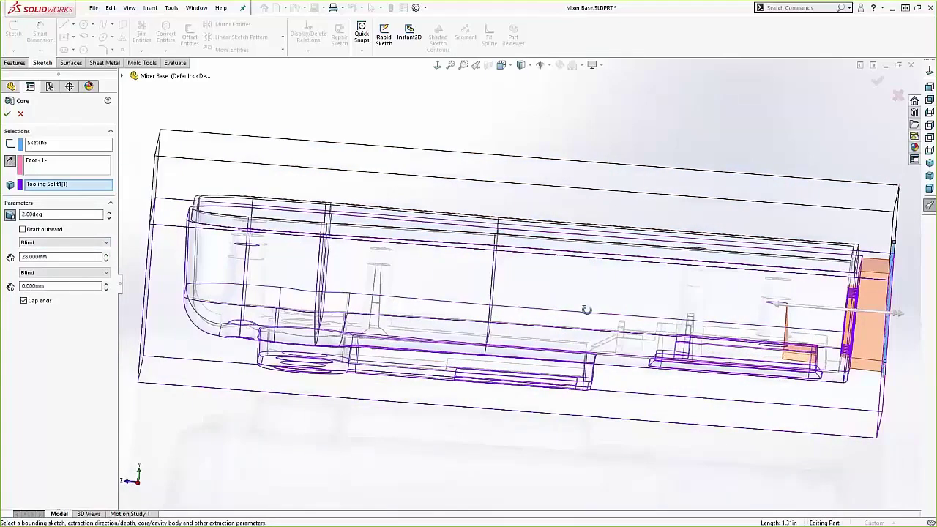
click(106, 260)
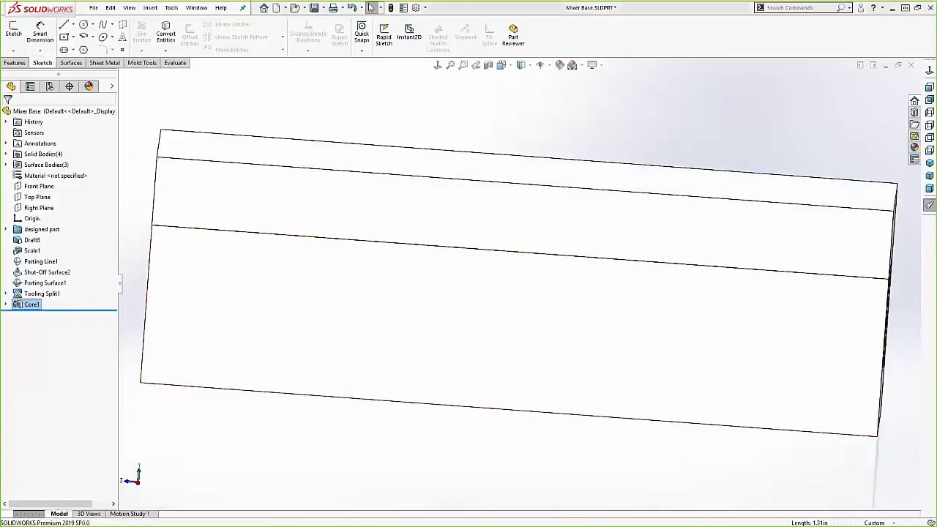
Step: Move the upper tooling block up about 79 mm along Y with Move/Copy Body
key(ctrl+7)
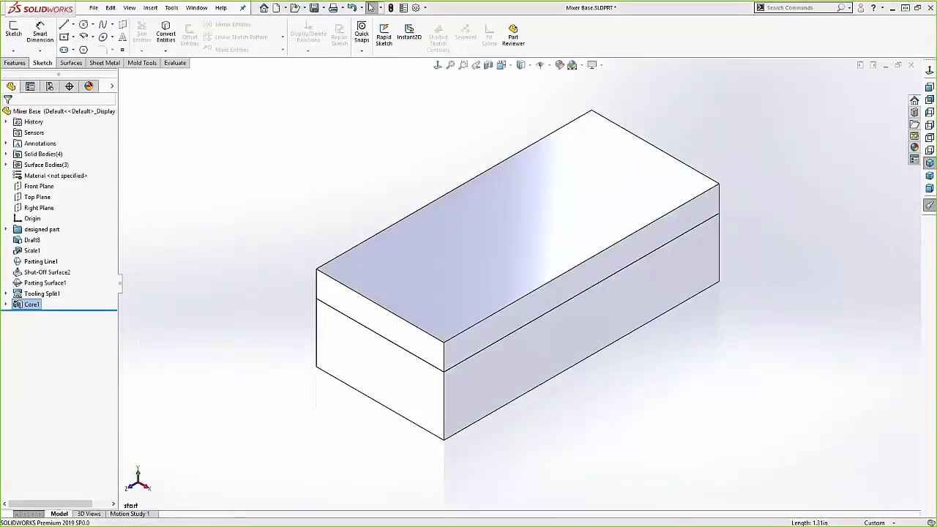
click(283, 211)
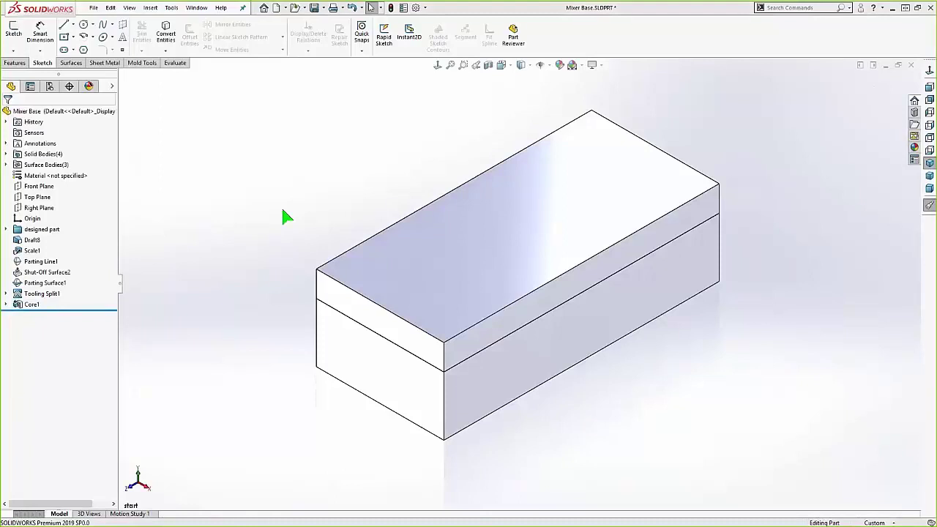
key(s)
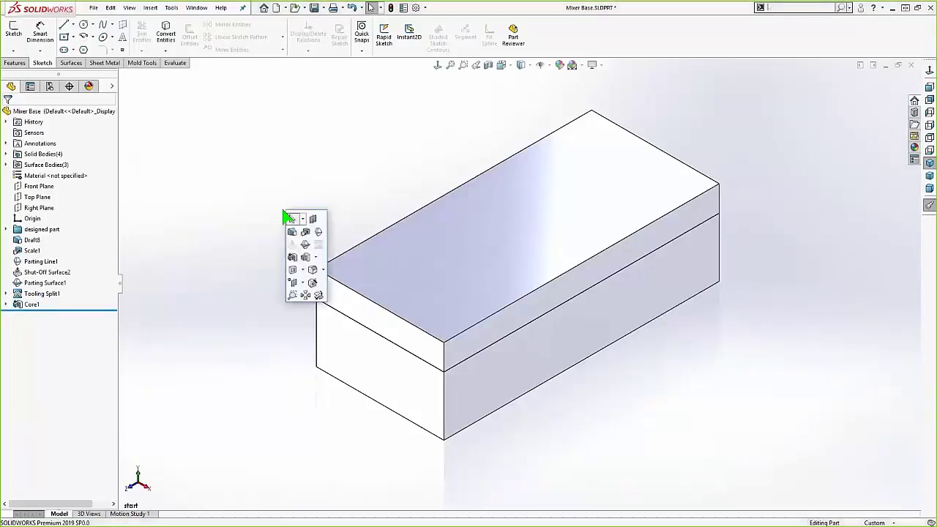
click(318, 295)
click(412, 279)
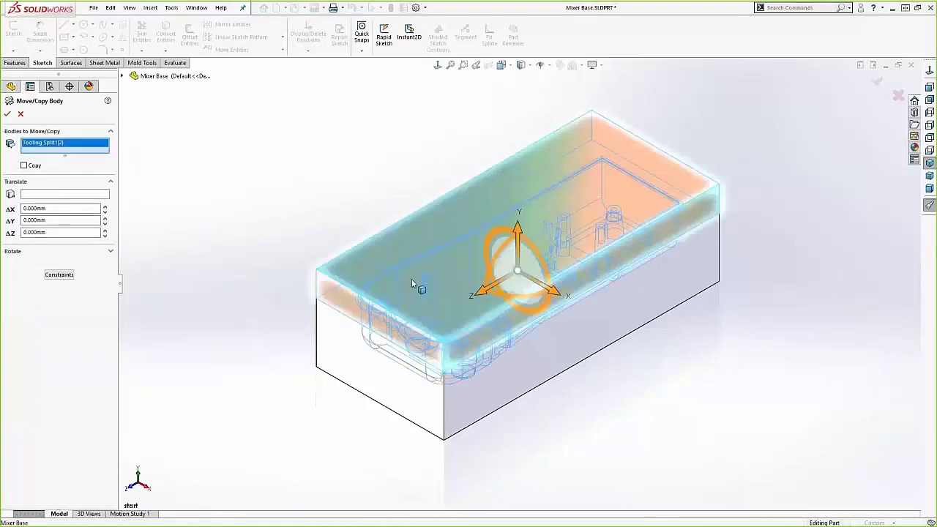
drag(518, 234, 518, 112)
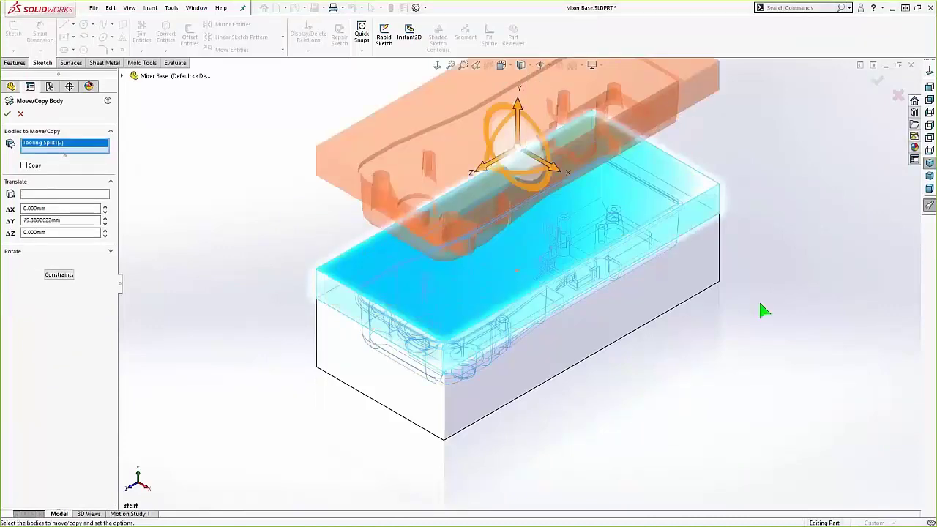
key(Return)
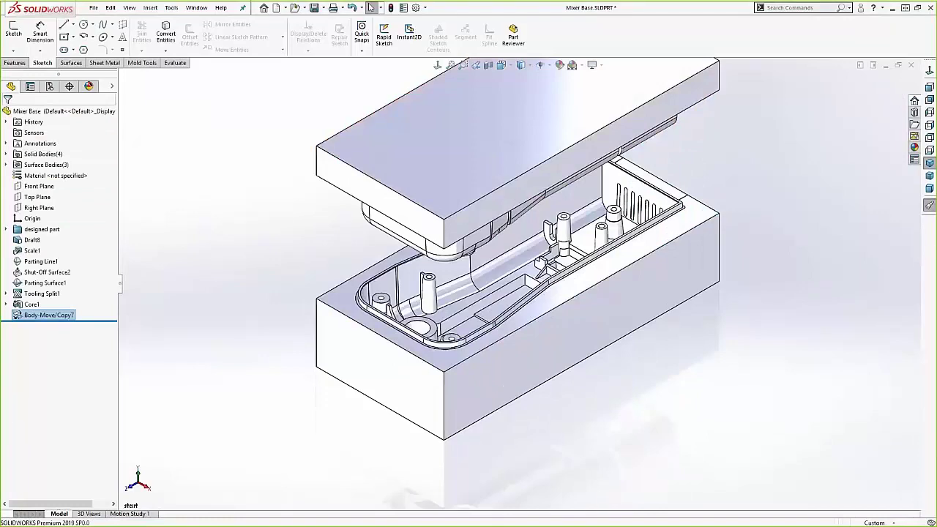
Step: Move the side-core body outward along Z, clear of the lower tooling block's slotted end
middle_drag(186, 440, 326, 463)
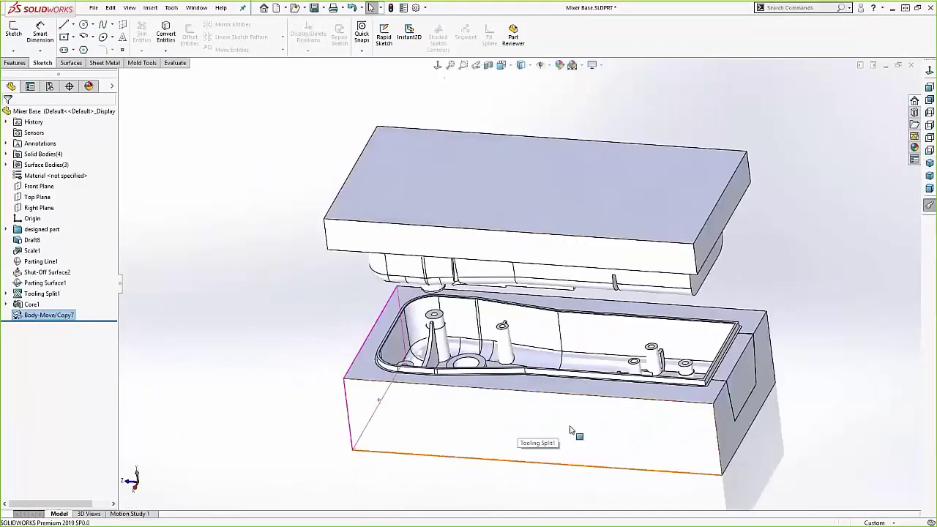
click(608, 465)
click(639, 516)
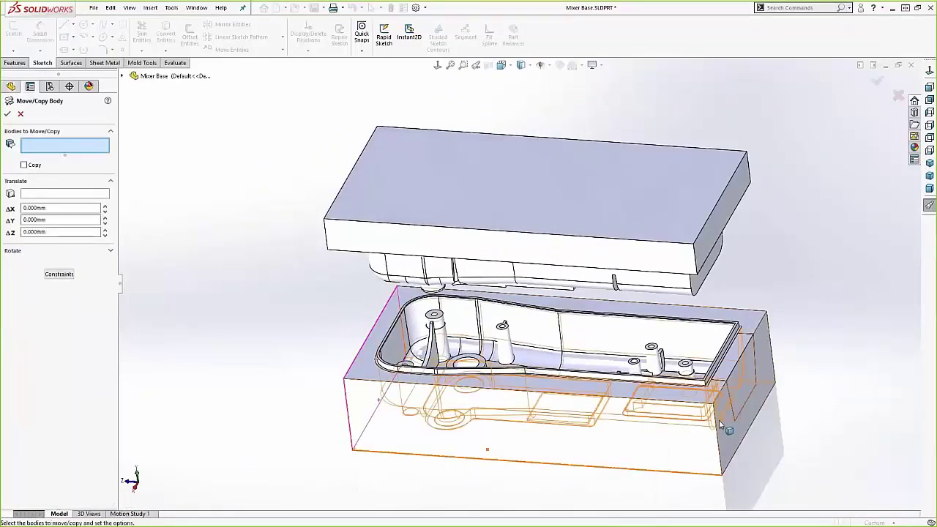
click(745, 364)
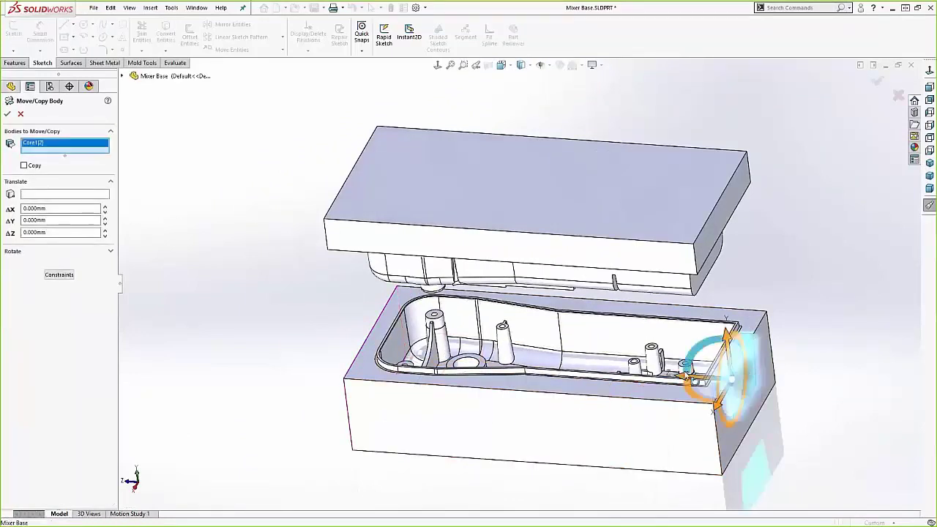
drag(689, 379, 768, 382)
key(Return)
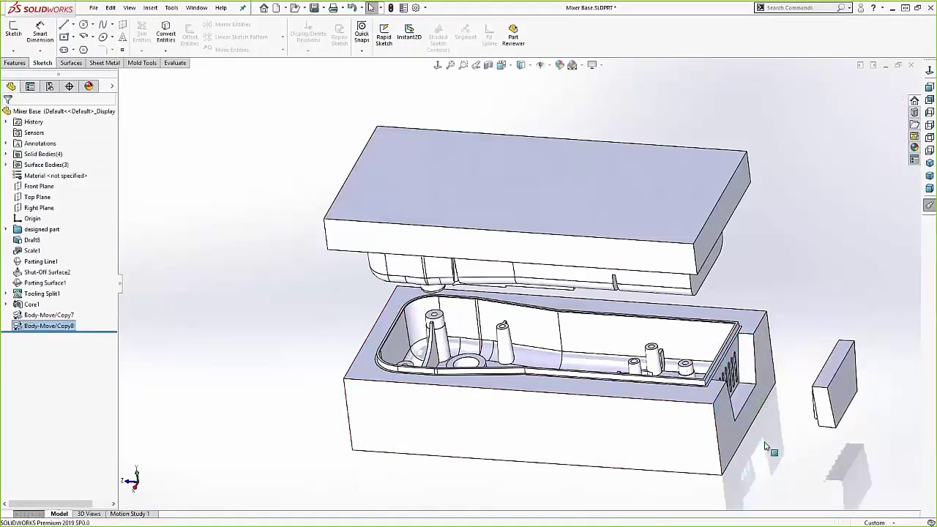
Step: Move the lower tooling block straight down along Y, clear of the molded part
key(Return)
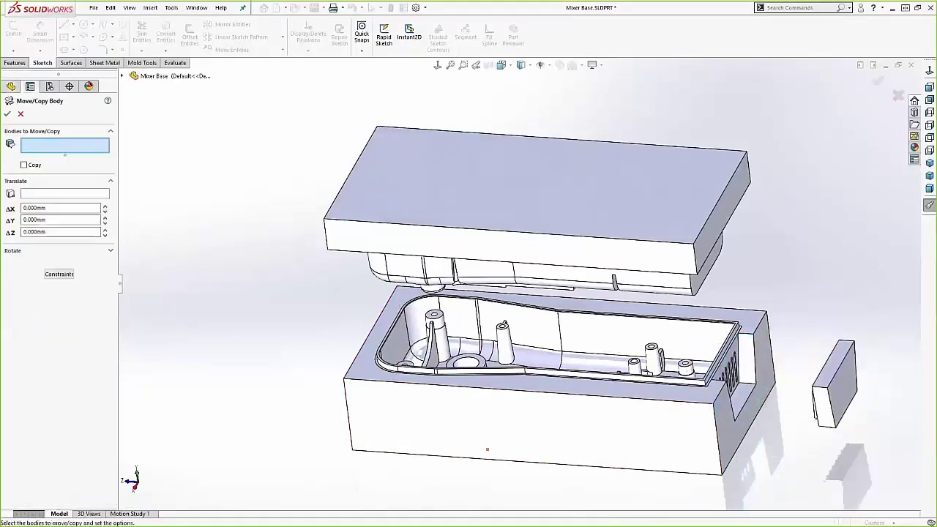
middle_drag(410, 449, 446, 388)
click(445, 387)
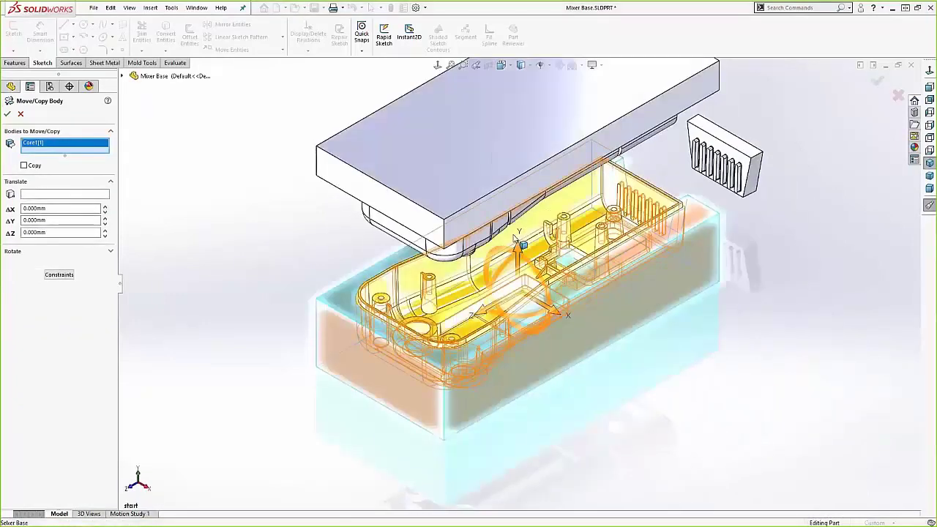
drag(518, 252, 542, 337)
key(Return)
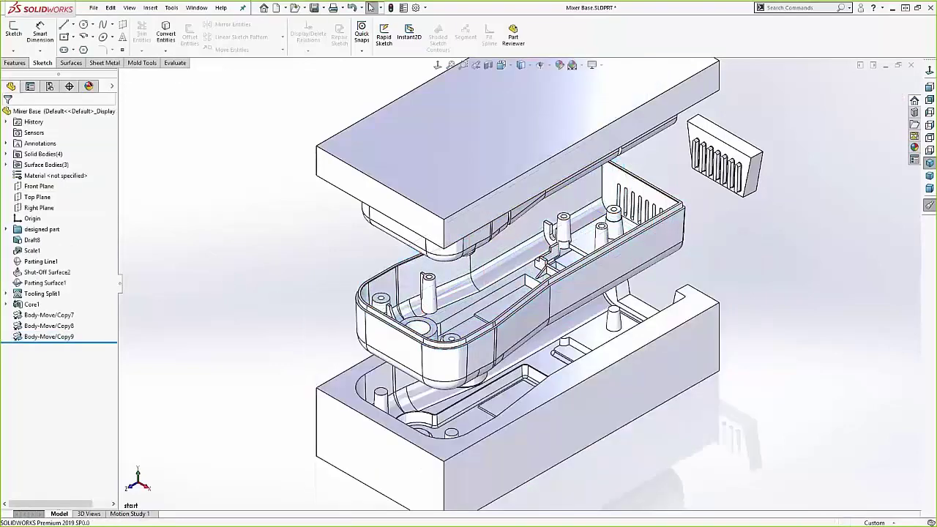
Step: Suppress the three Body-Move/Copy features and select the upper tooling block's top face
click(59, 316)
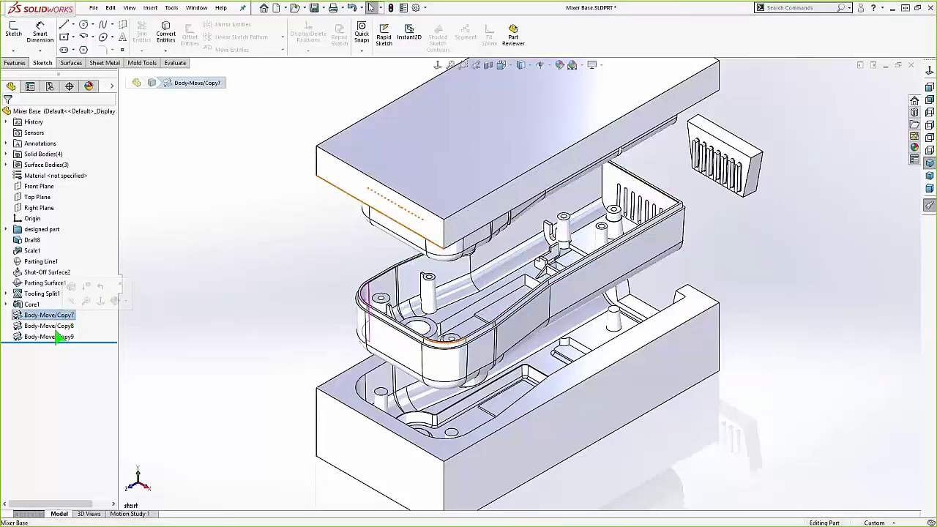
shift+click(54, 338)
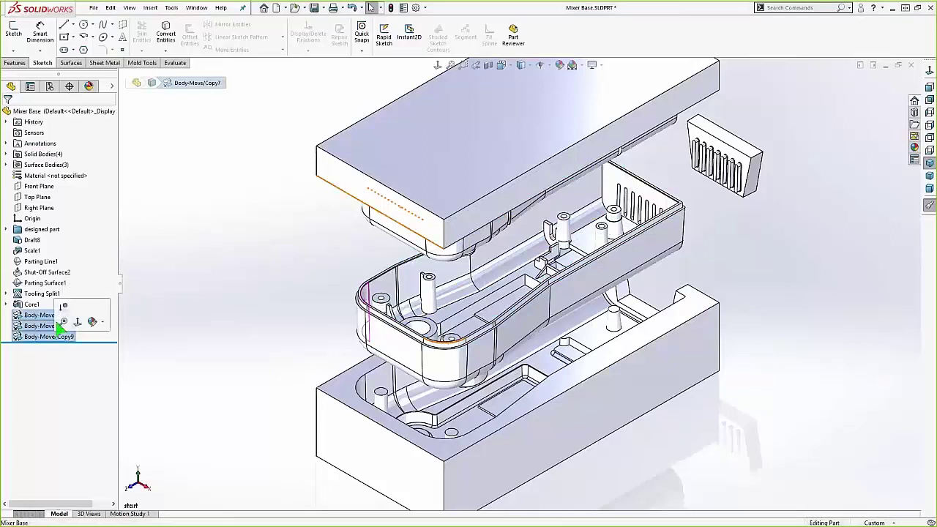
click(172, 314)
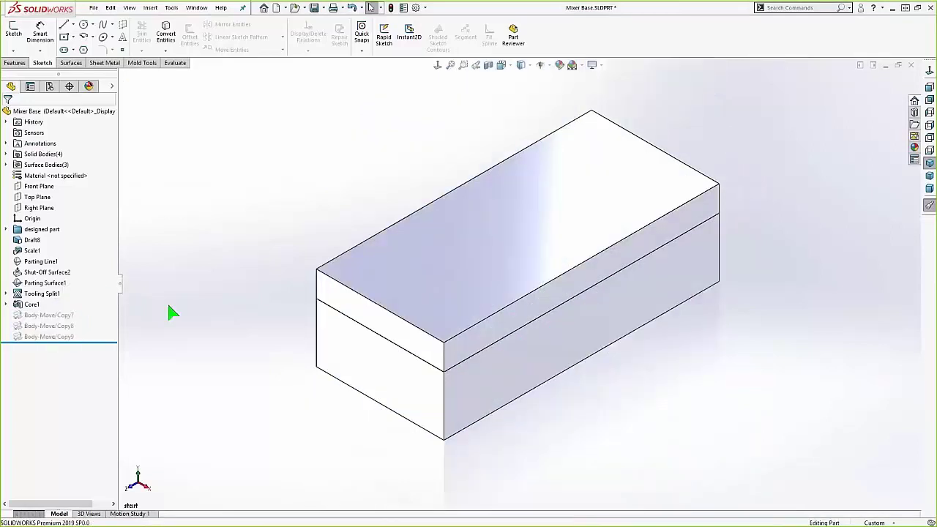
click(374, 278)
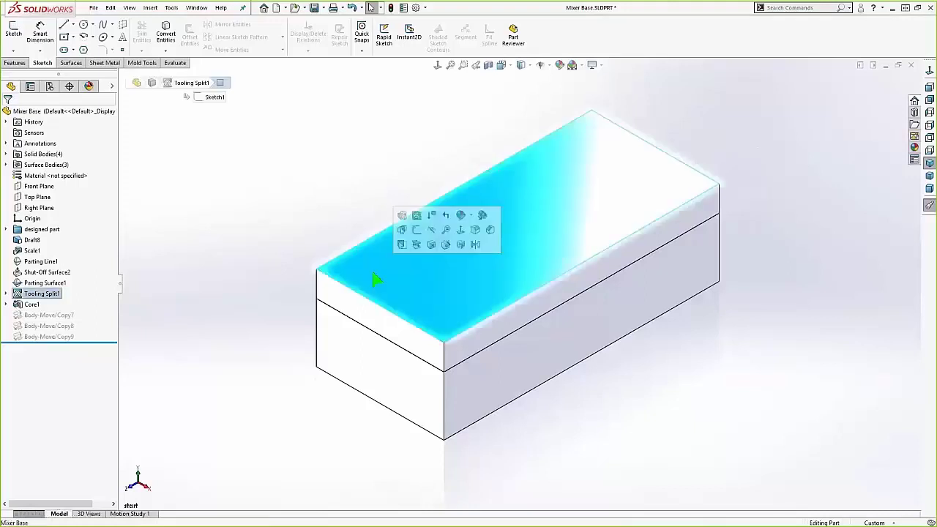
Step: Start a sketch on the upper tooling block's top face and select the circular pin geometry at the two screw bosses near the large rings
click(424, 236)
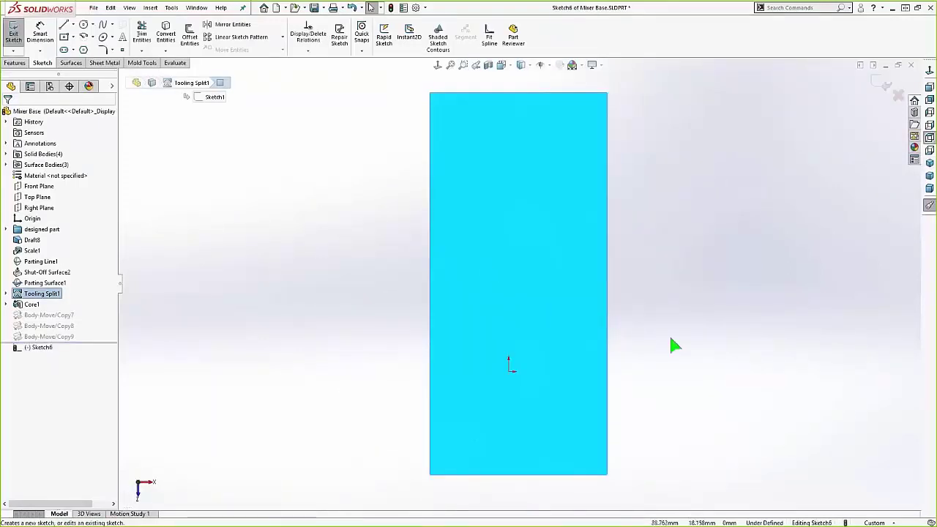
middle_drag(670, 335, 603, 352)
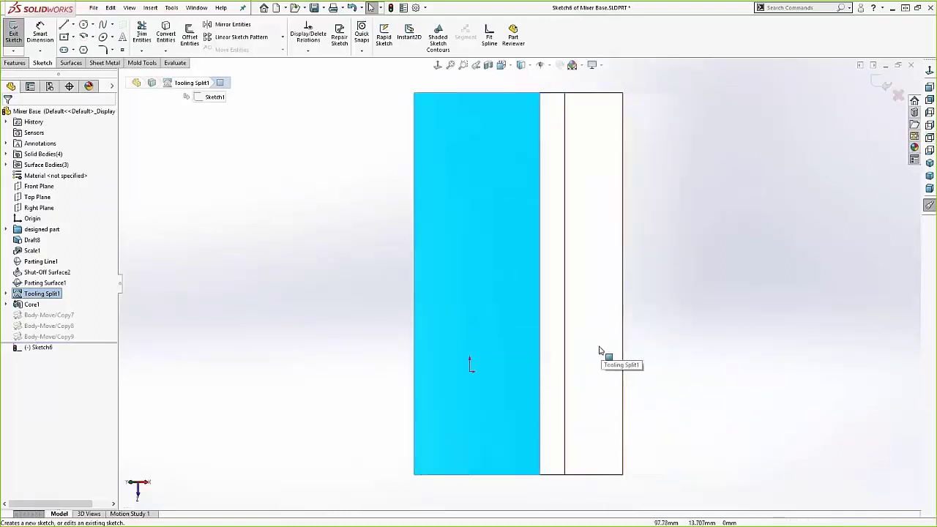
middle_drag(599, 351, 472, 362)
scroll(467, 364, down, 5)
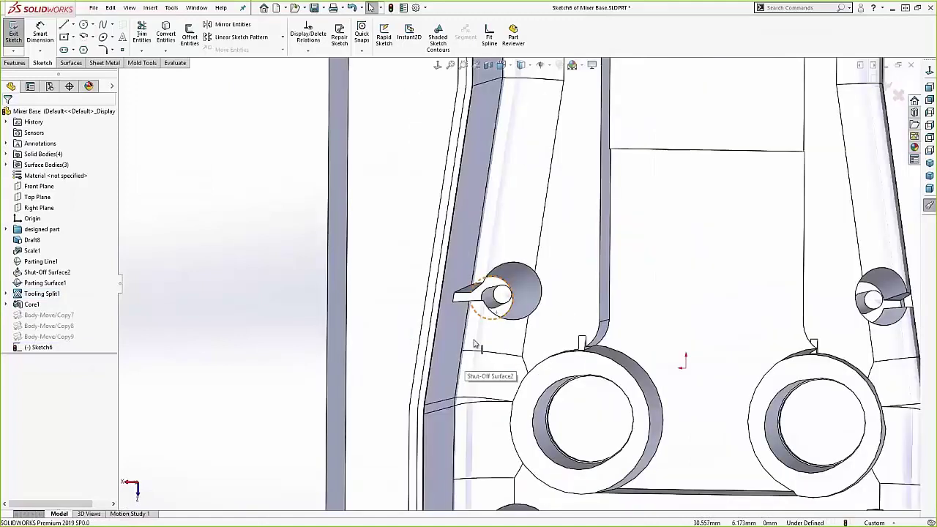
click(485, 292)
scroll(852, 301, down, 5)
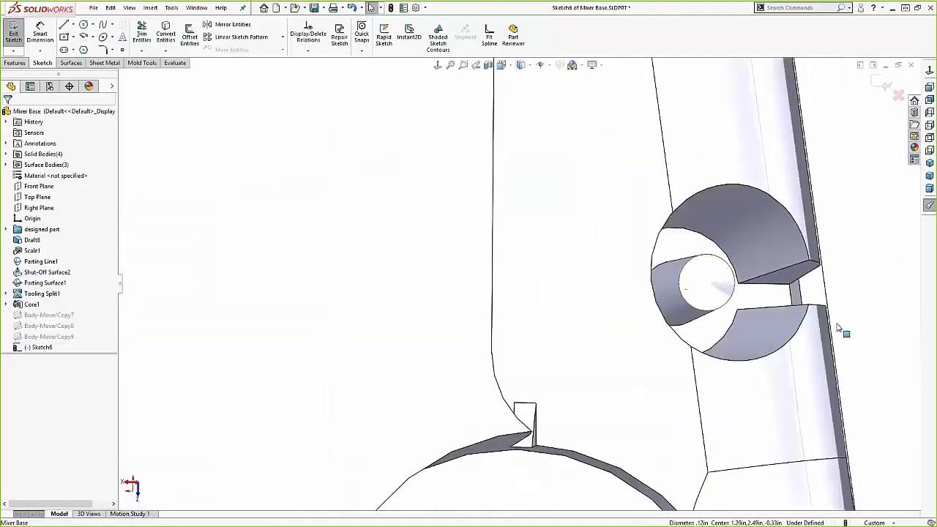
click(681, 333)
Step: Add the pin circles of the two screw bosses near the slotted ribs, convert all four into the sketch, and close it
scroll(528, 206, up, 5)
scroll(528, 206, up, 6)
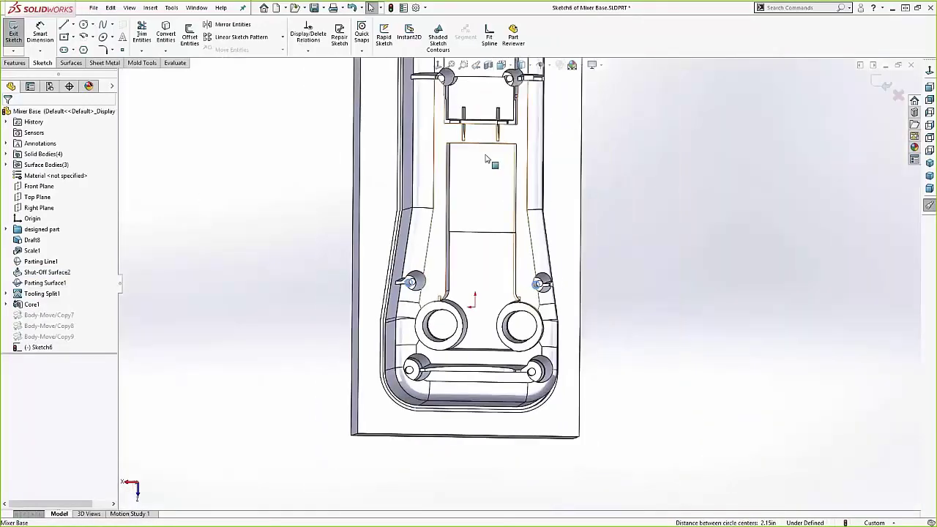
scroll(480, 229, down, 8)
scroll(479, 228, down, 3)
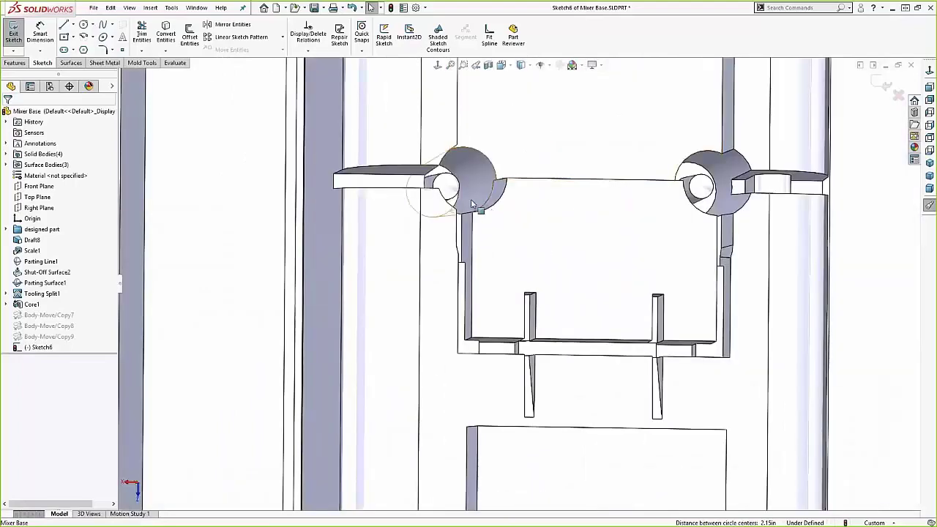
middle_drag(450, 208, 462, 207)
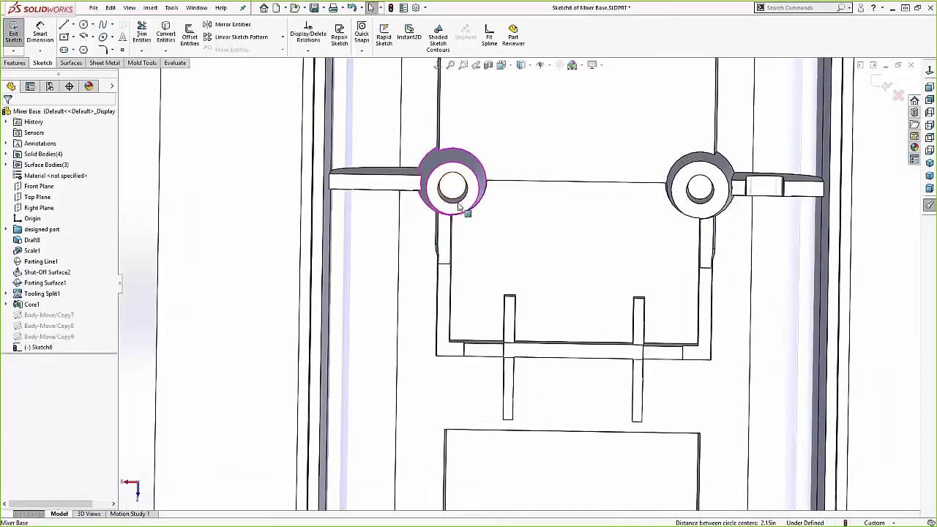
click(459, 208)
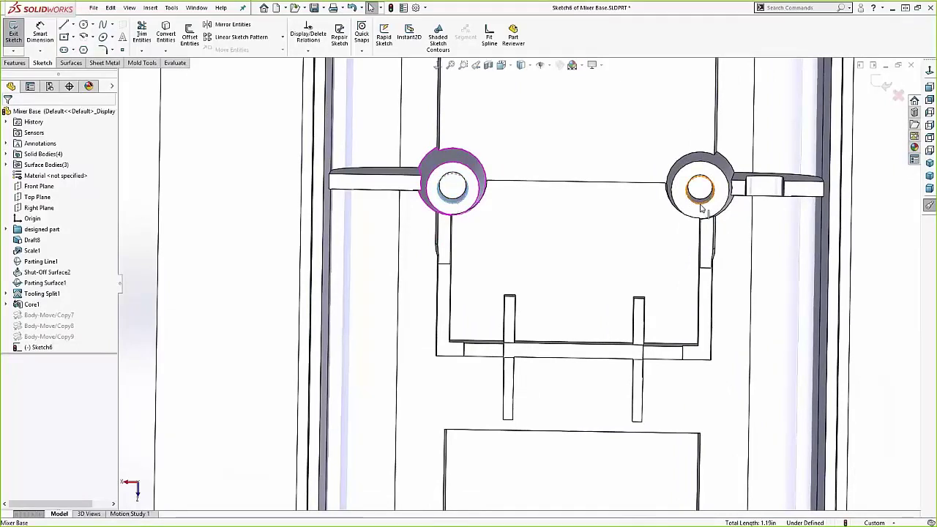
ctrl+click(701, 208)
click(165, 36)
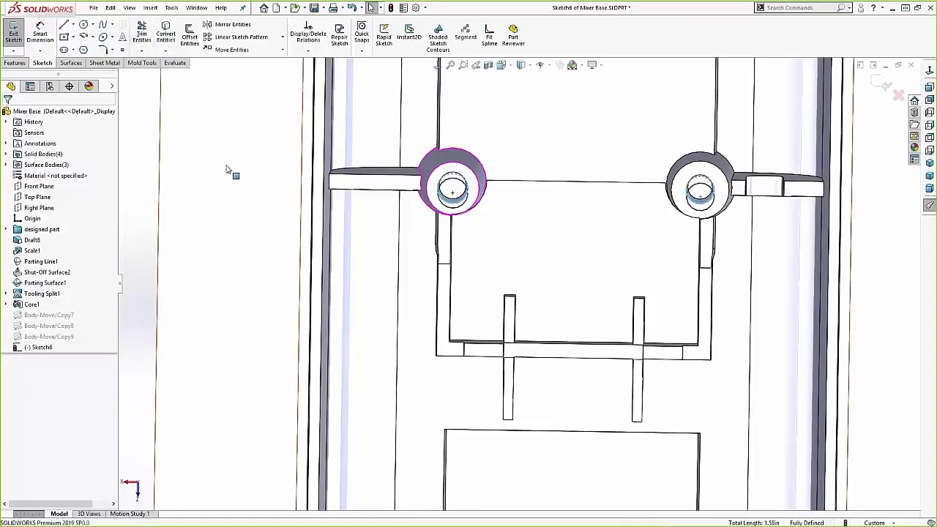
middle_drag(224, 175, 322, 187)
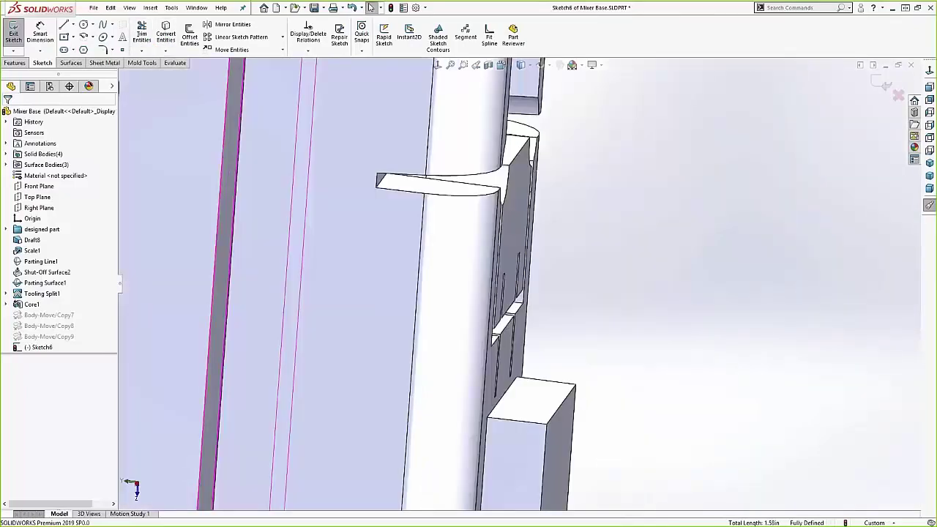
key(ctrl+7)
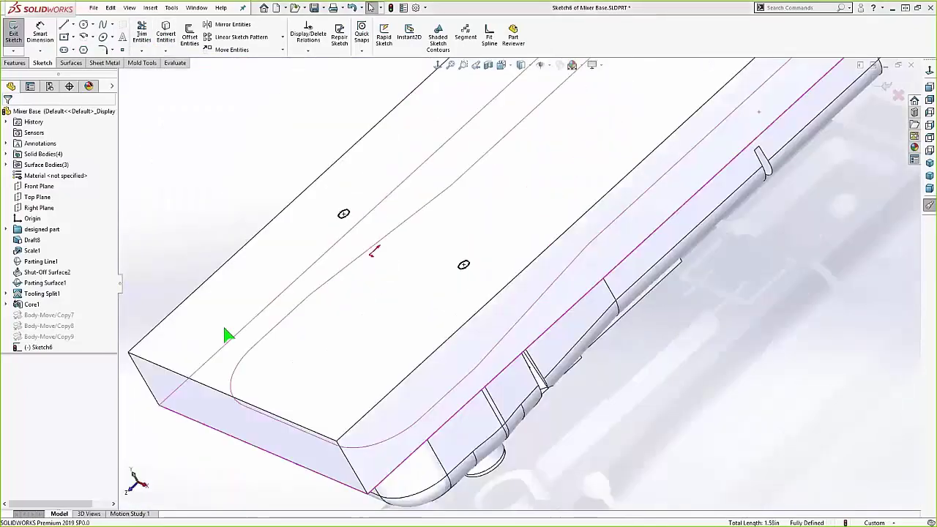
key(d)
key(s)
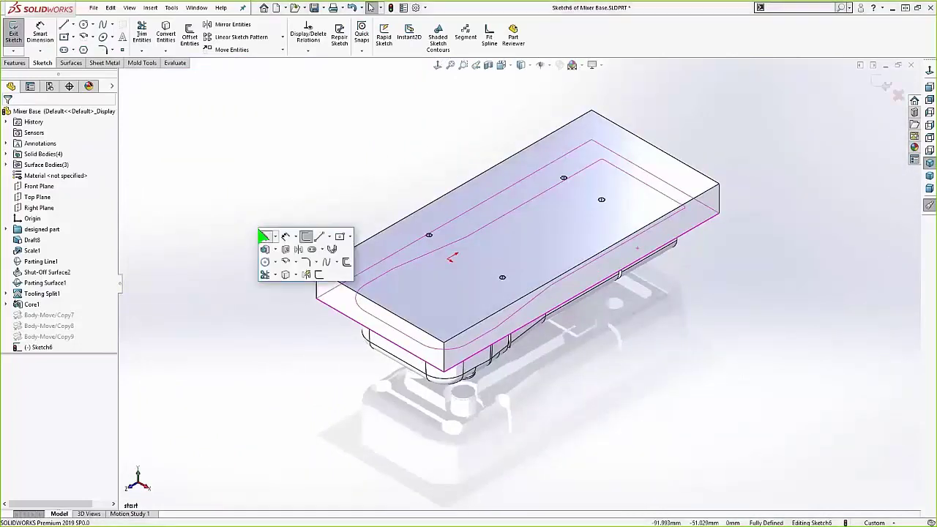
click(885, 85)
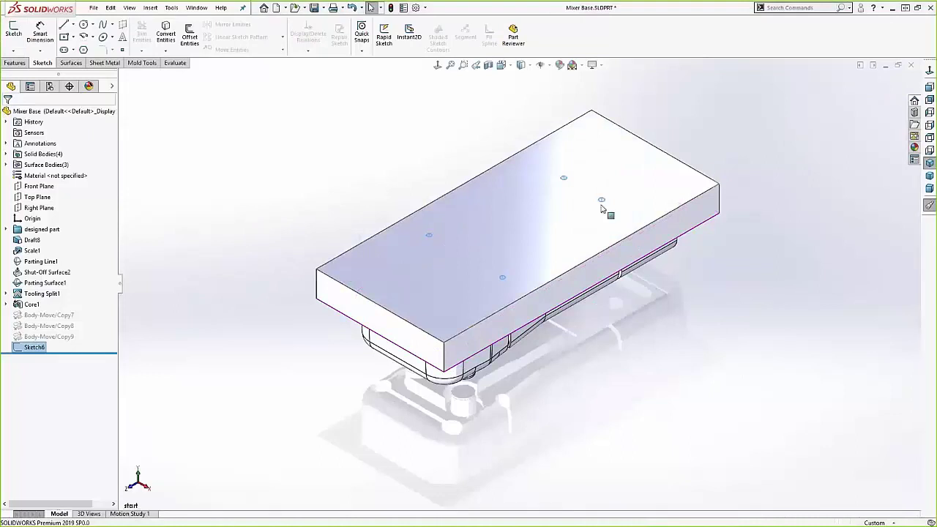
Step: Create core pins from the four-circle sketch in the upper tooling body, with draft off and the first direction set to Through All
key(s)
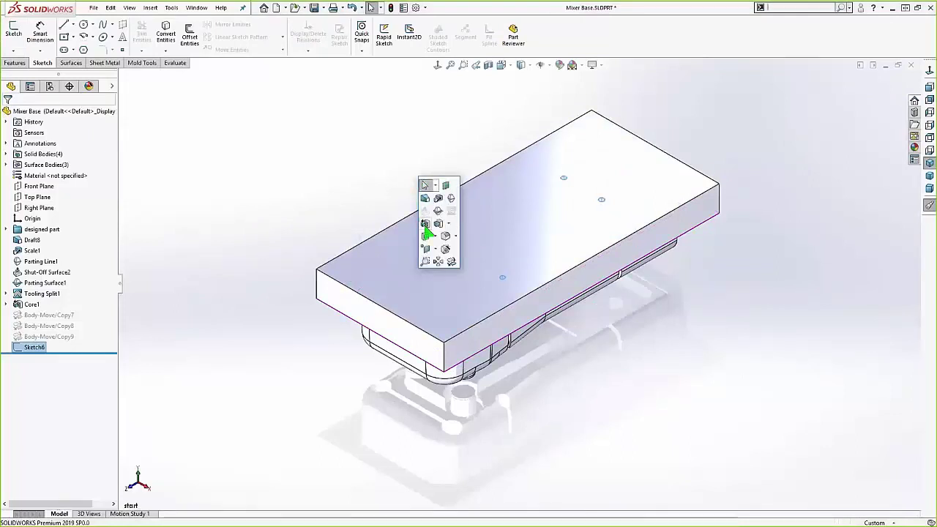
click(427, 233)
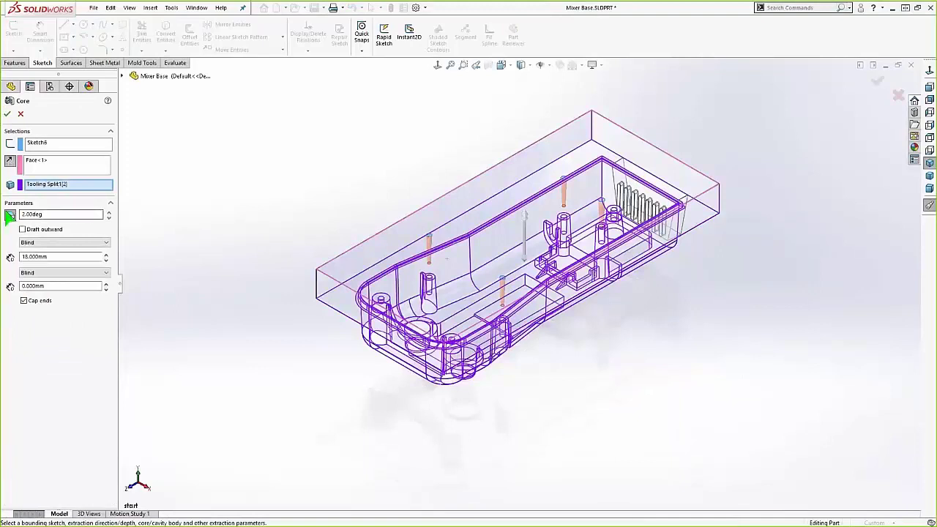
click(10, 215)
click(59, 243)
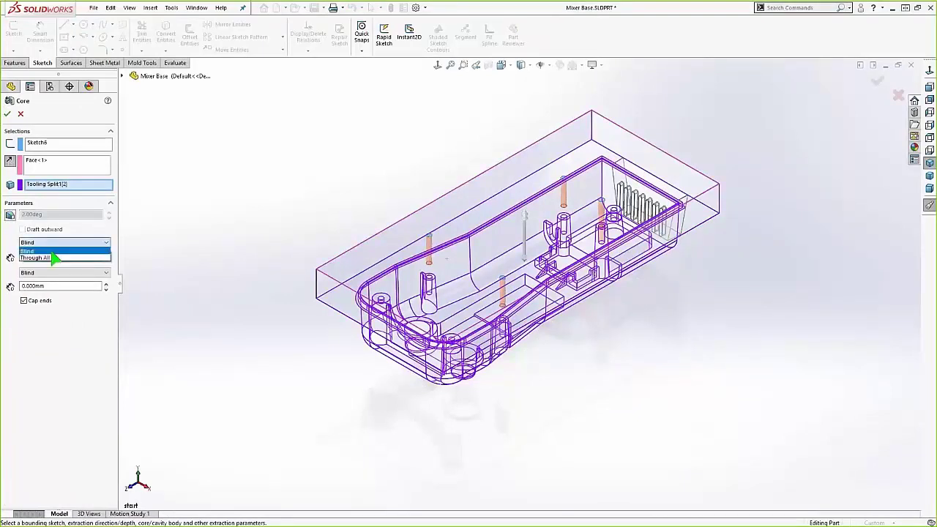
click(55, 258)
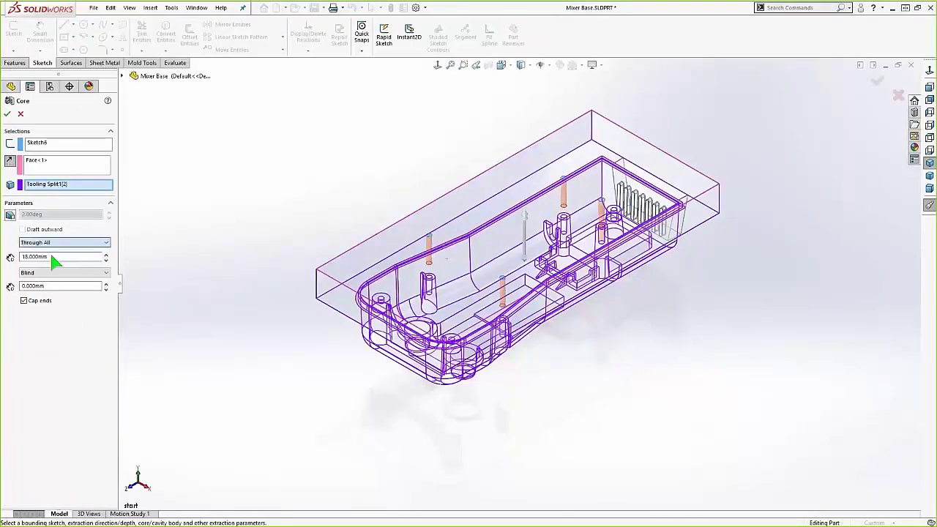
click(7, 114)
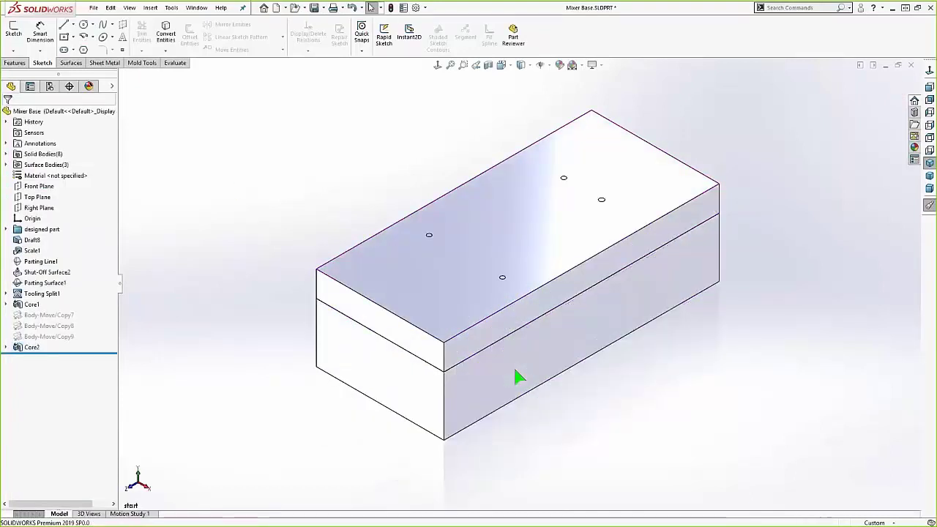
Step: Reorder Core2 directly after Core1 and unsuppress the three Body-Move/Copy features
middle_drag(536, 427, 512, 311)
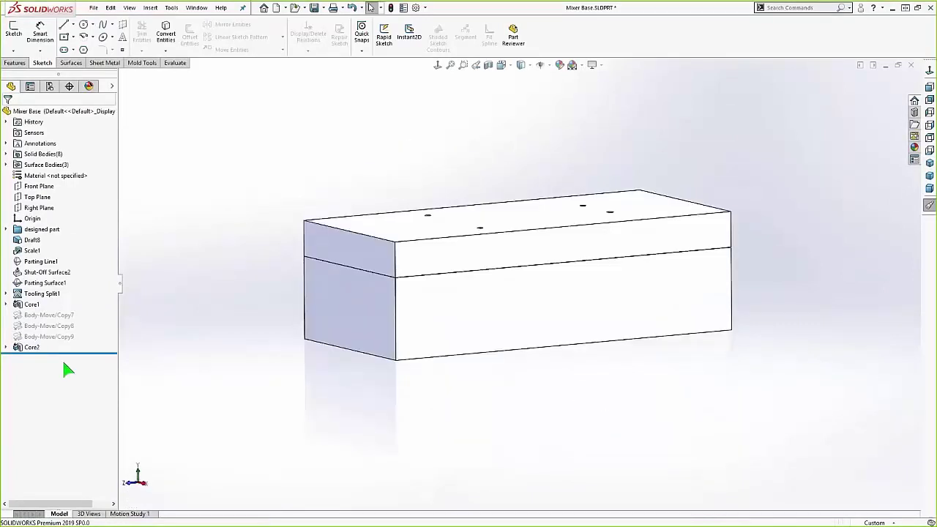
drag(32, 348, 29, 305)
click(30, 326)
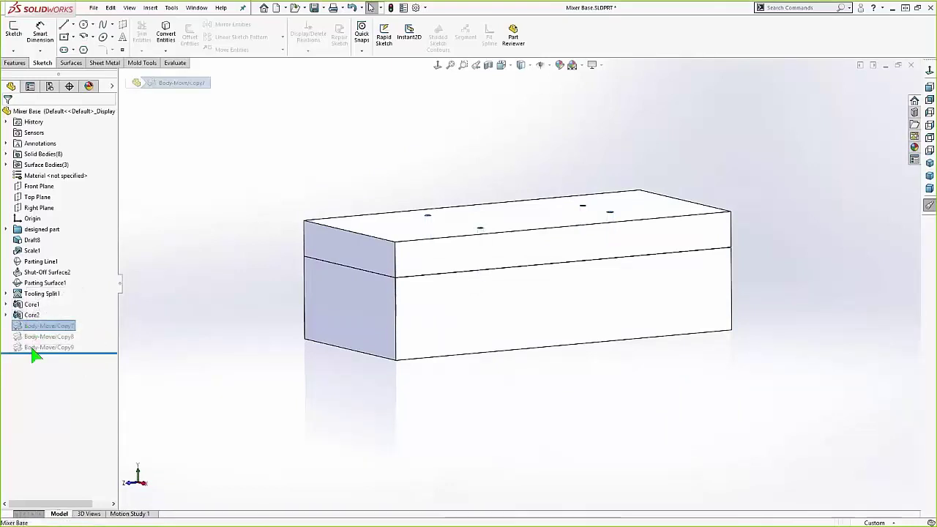
shift+click(32, 348)
click(43, 320)
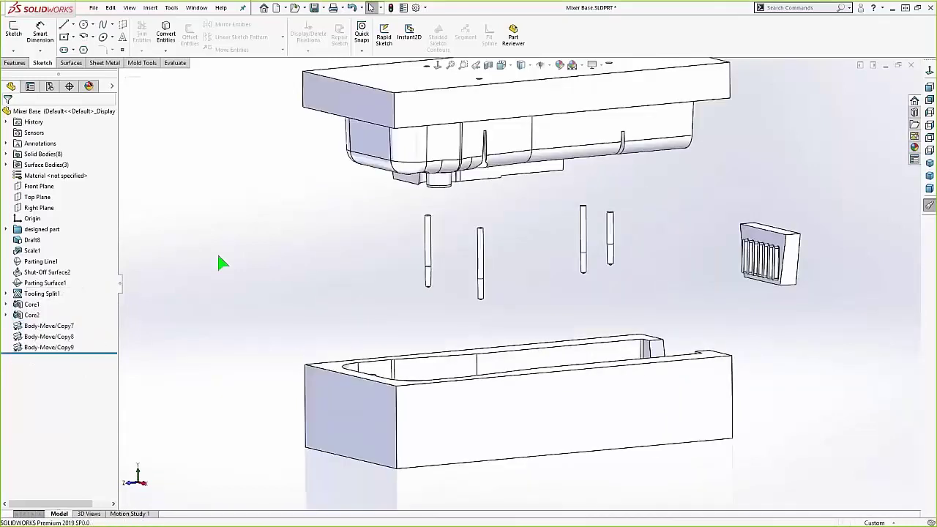
Step: Inspect the separated tooling with its core pins and suppress the three Body-Move/Copy features again
middle_drag(218, 258, 157, 356)
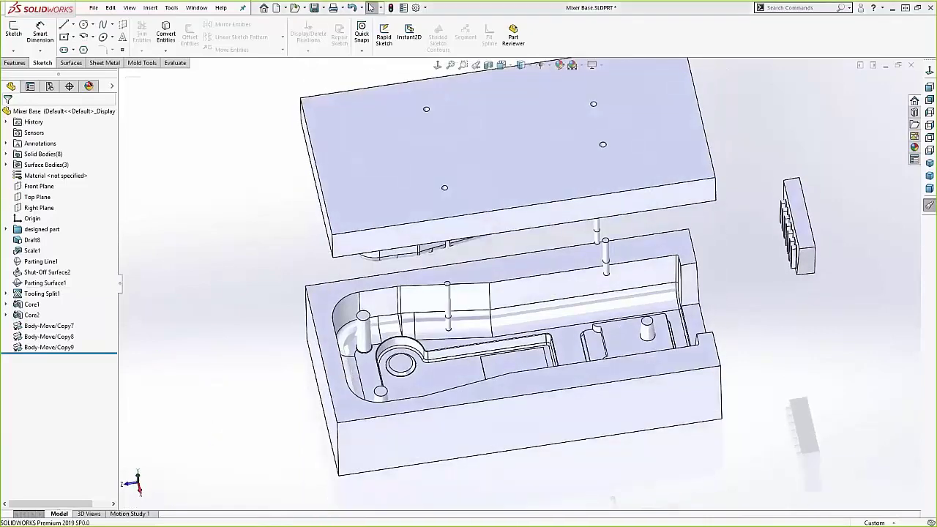
key(ctrl+7)
middle_drag(65, 362, 60, 361)
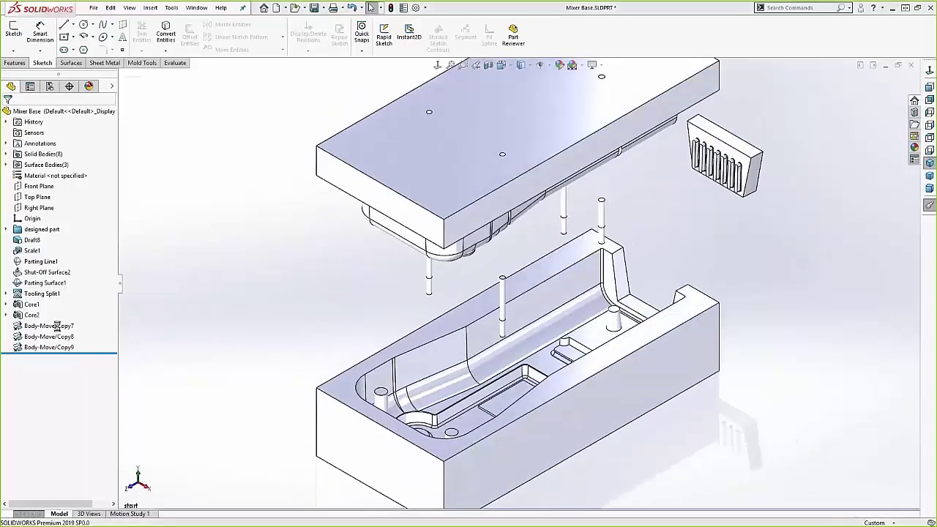
click(49, 326)
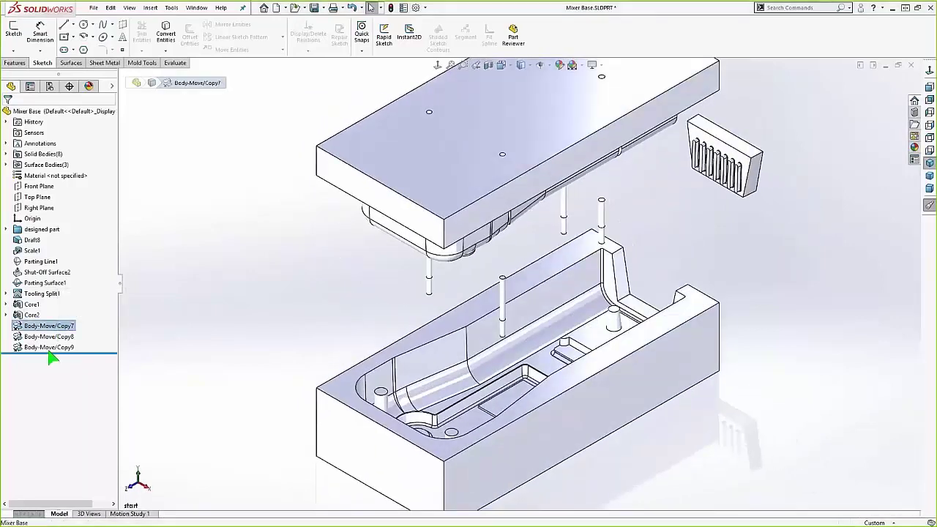
shift+click(50, 351)
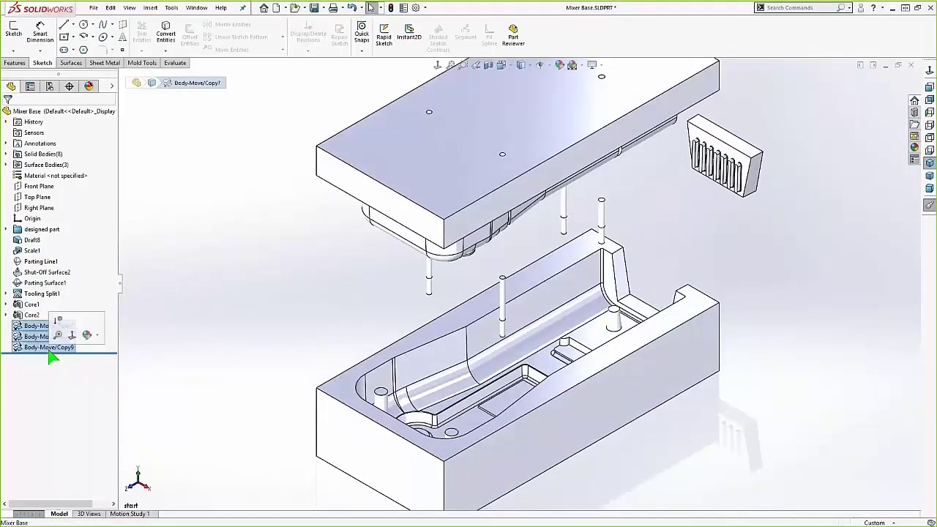
click(62, 324)
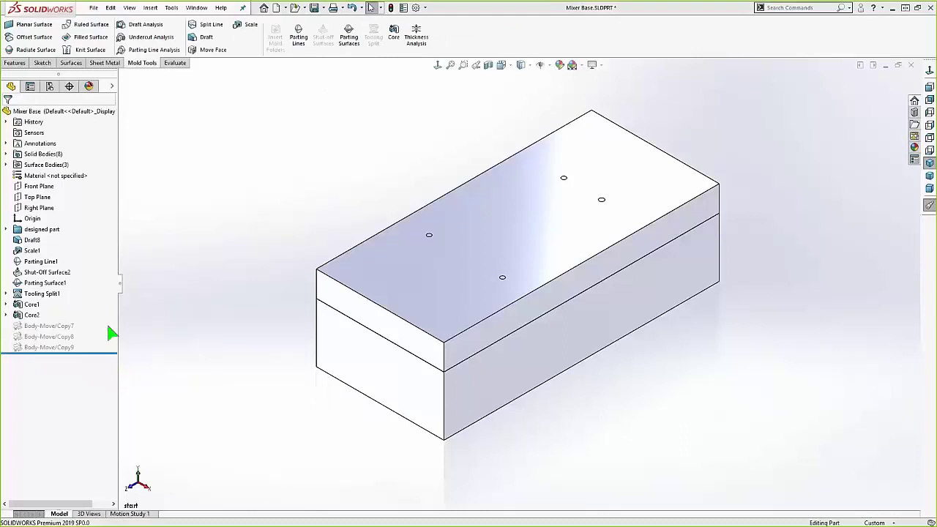
Step: Save the solid bodies as separate parts with auto-assigned names and create an assembly named base mixer asm from them
right_click(52, 154)
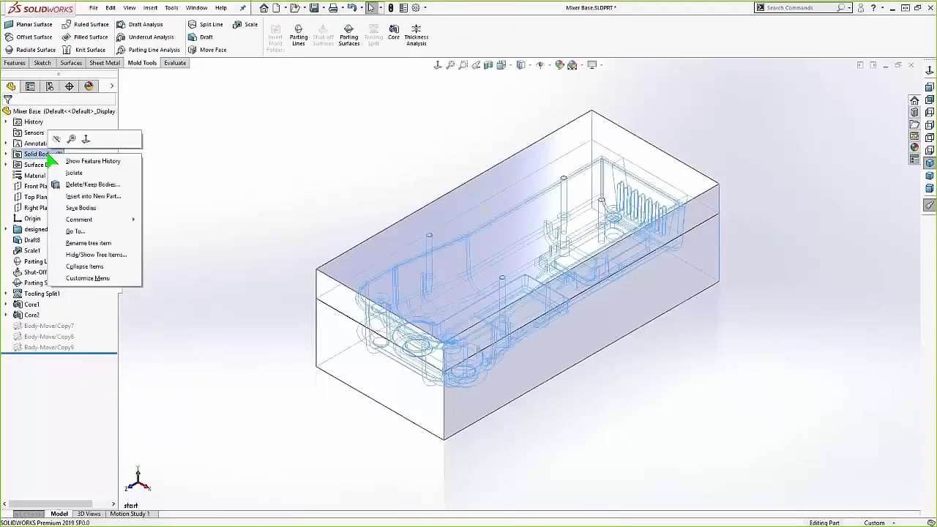
click(81, 211)
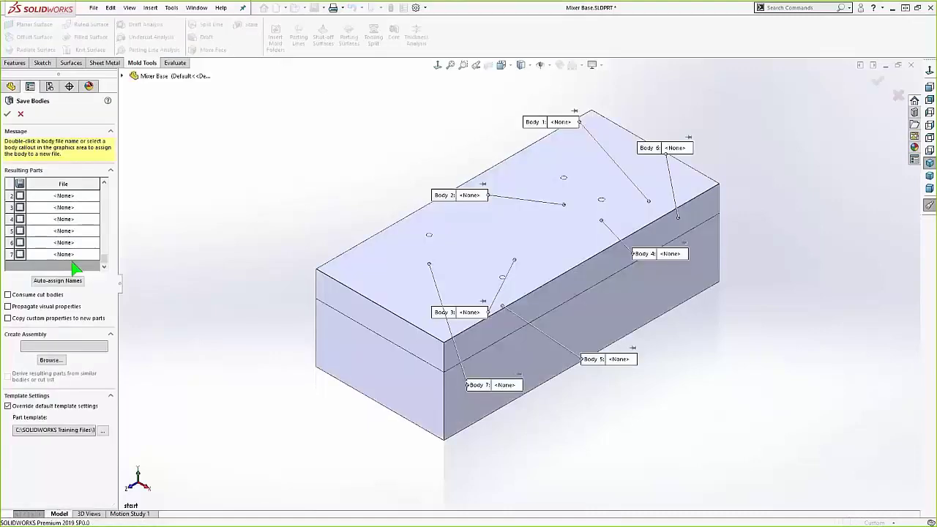
click(54, 372)
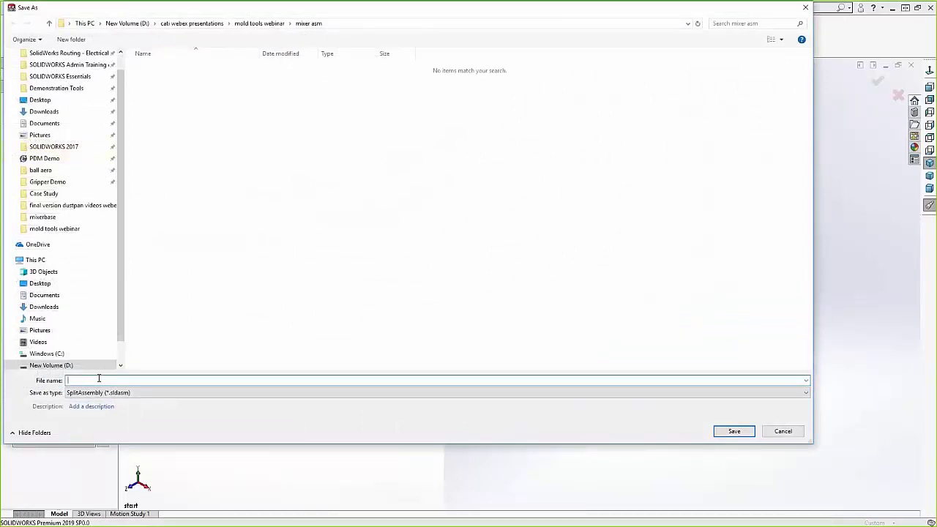
text(base mixer asm)
key(Return)
click(7, 115)
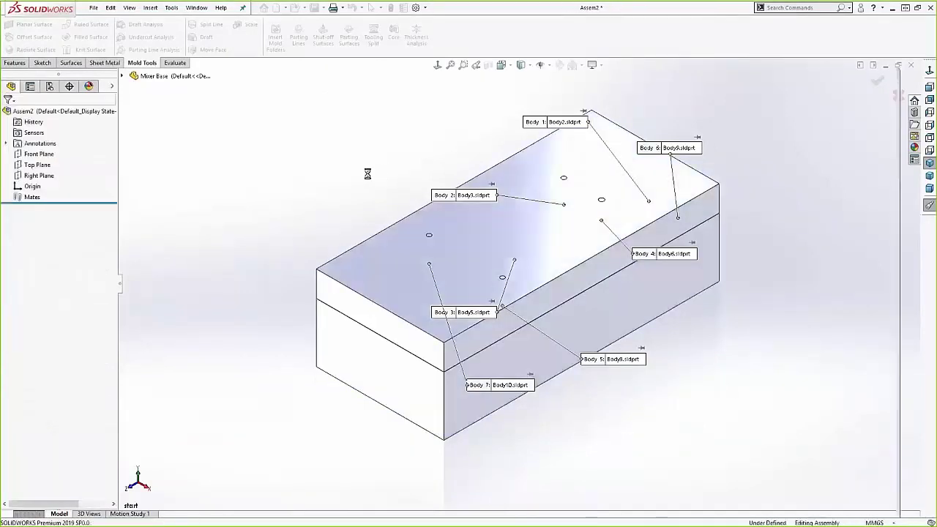
Step: Switch to the base mixer asm assembly and show it completely
click(199, 8)
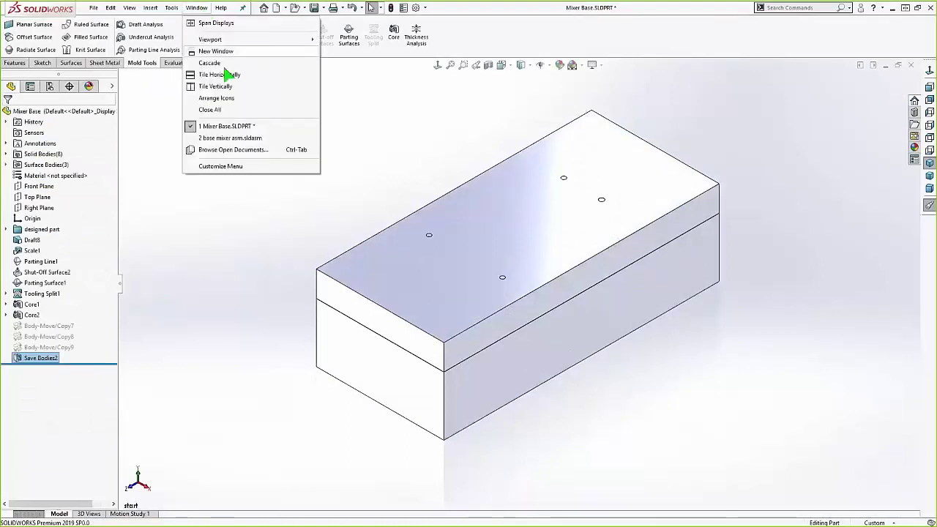
click(235, 138)
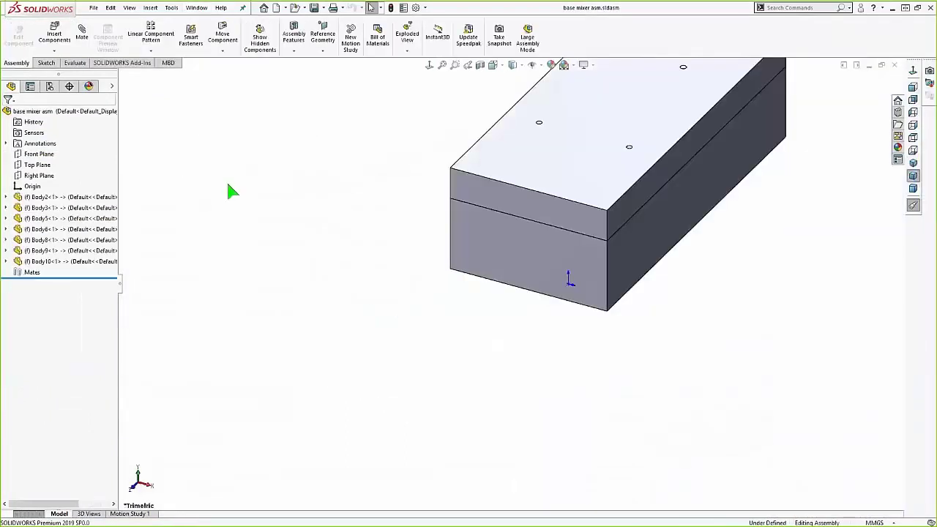
key(f)
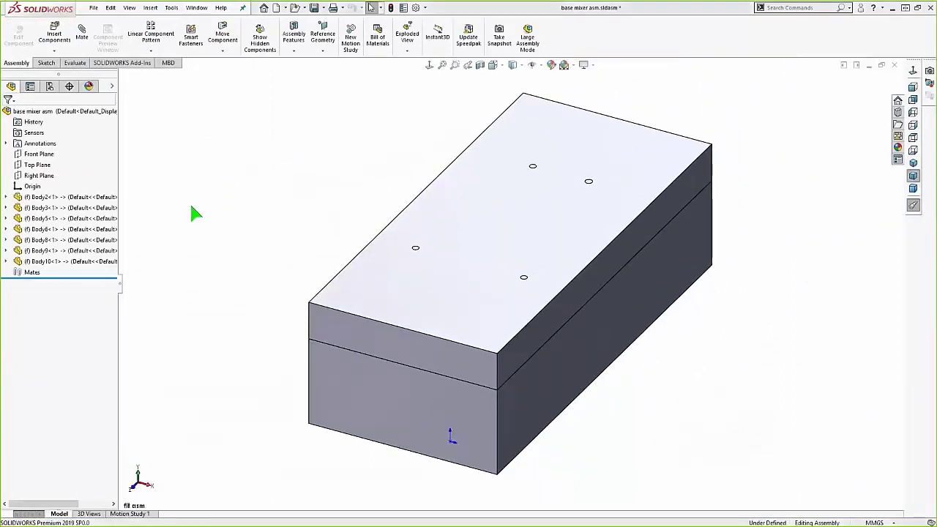
Step: Start an exploded view and move the four core pins together about 88.7 mm upward along Y
click(408, 35)
scroll(502, 199, down, 6)
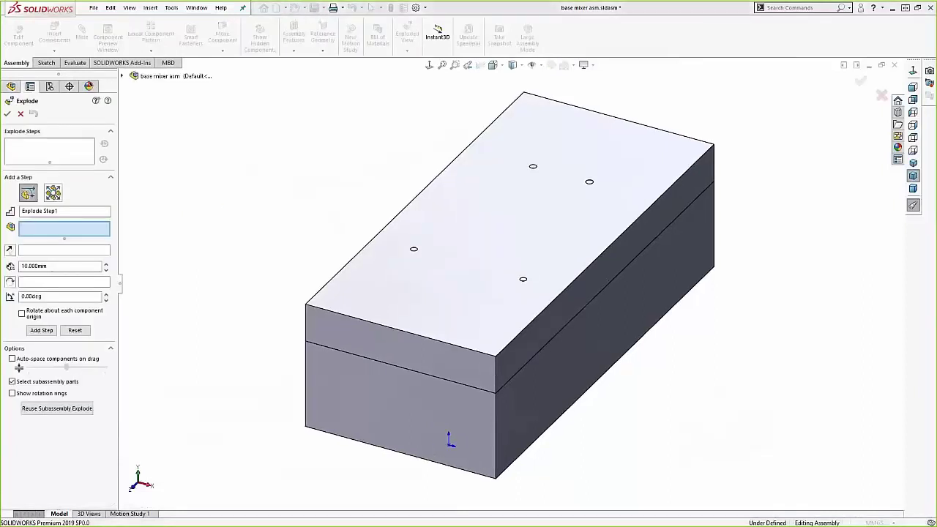
scroll(552, 193, down, 1)
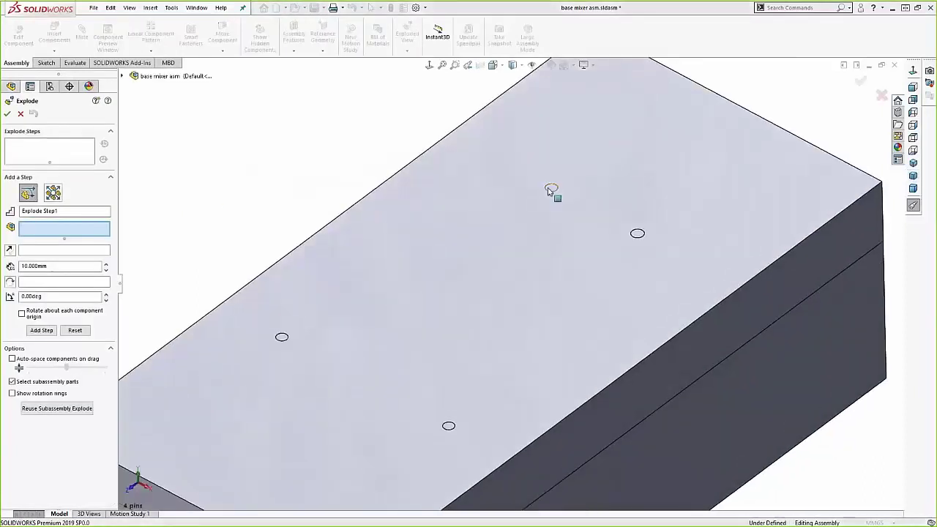
click(551, 189)
click(638, 234)
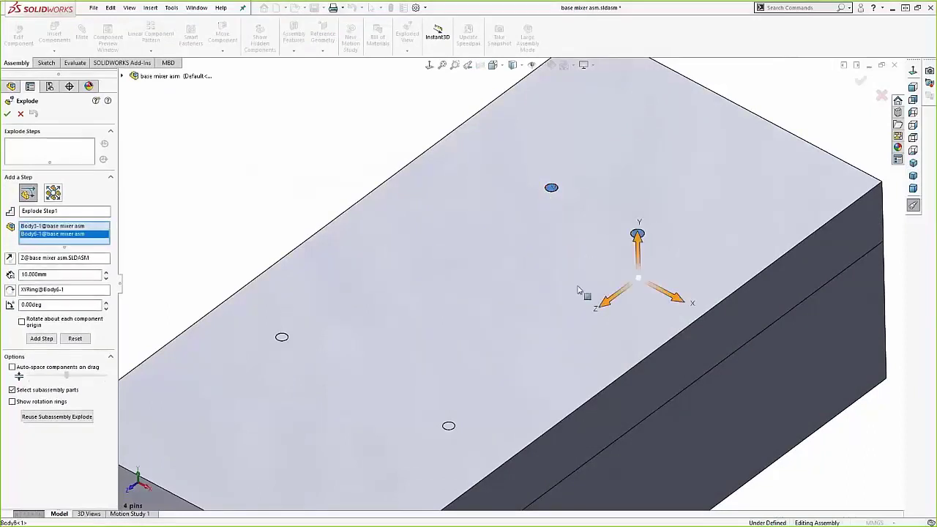
click(449, 427)
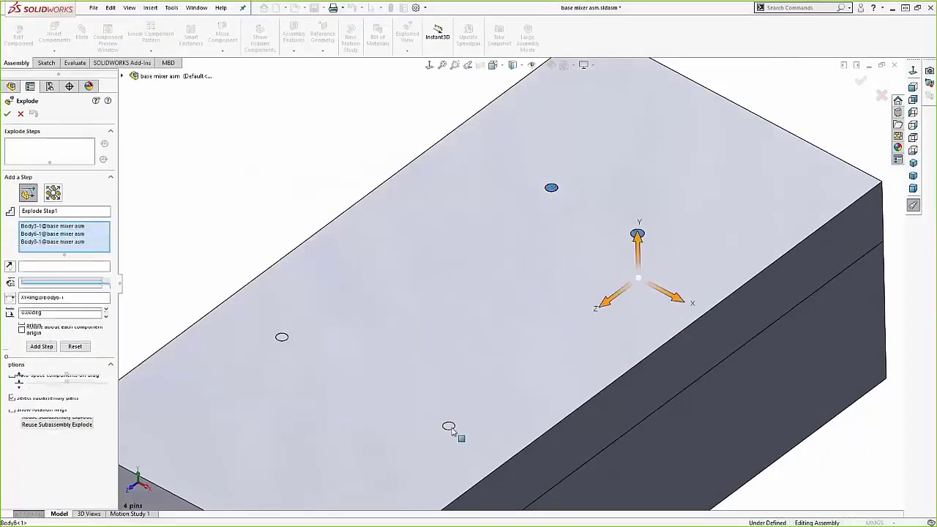
click(282, 338)
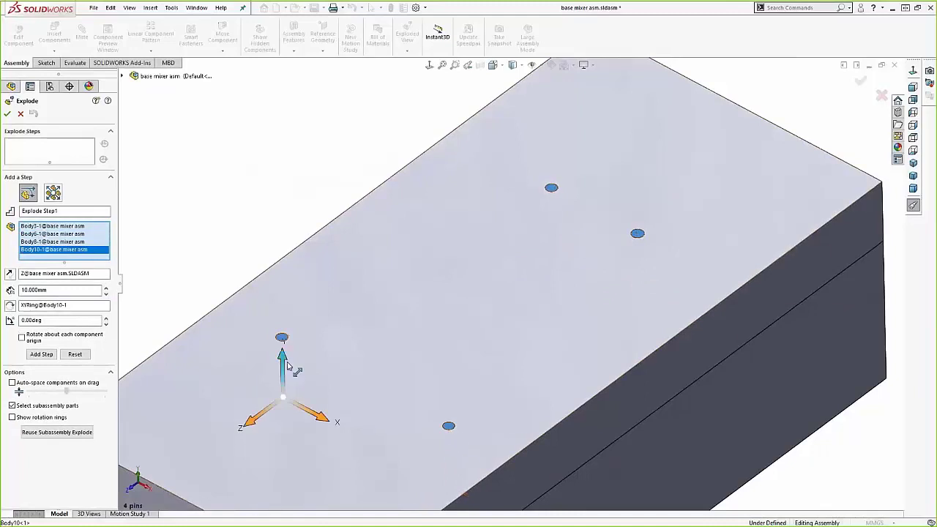
drag(283, 359, 285, 92)
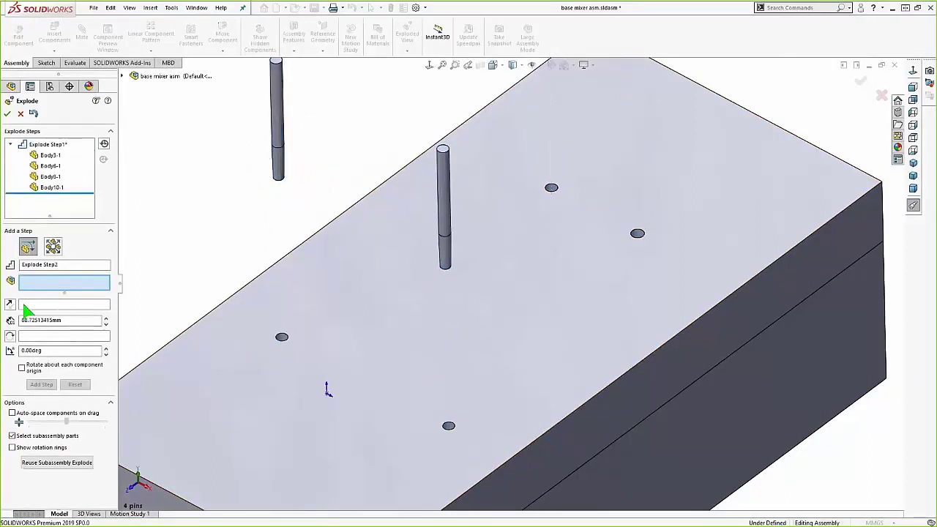
Step: Add an explode step moving the side core about 109 mm outward along Z, away from the tooling block
middle_drag(440, 330, 215, 330)
scroll(219, 332, up, 3)
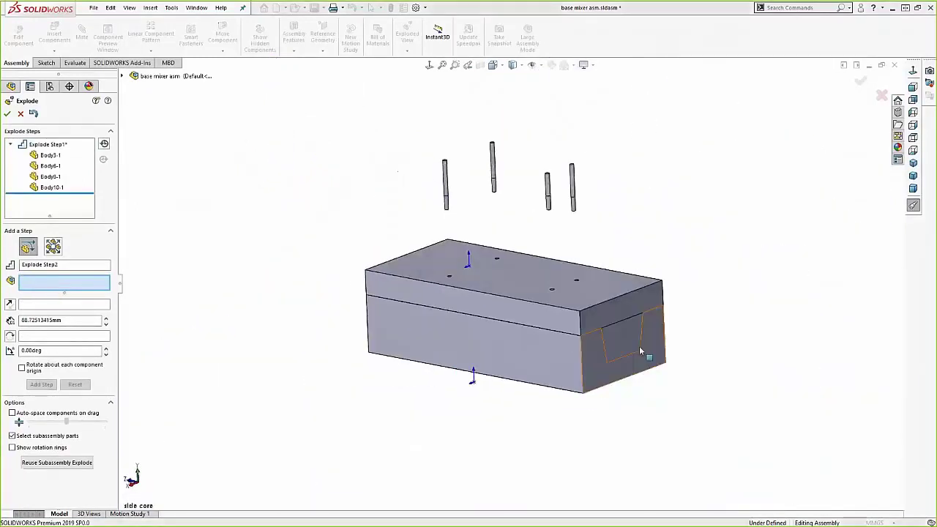
click(619, 343)
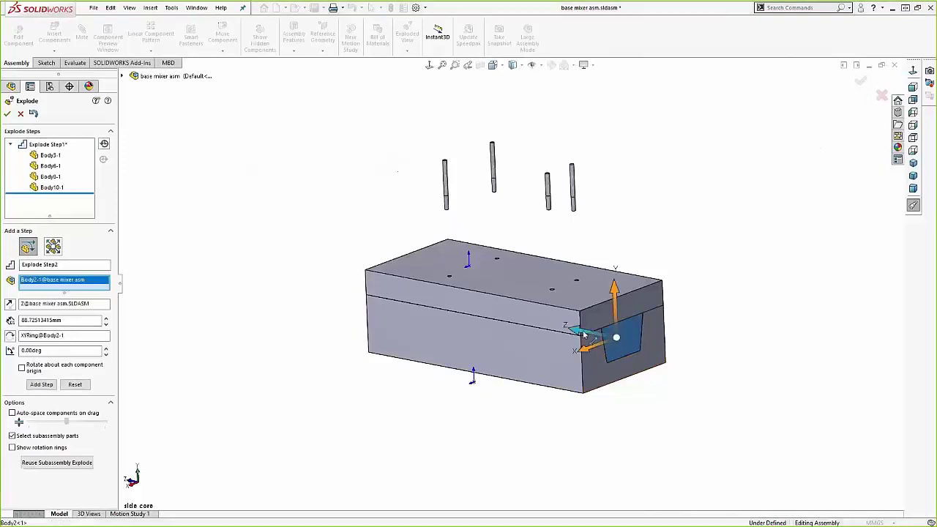
drag(583, 333, 693, 357)
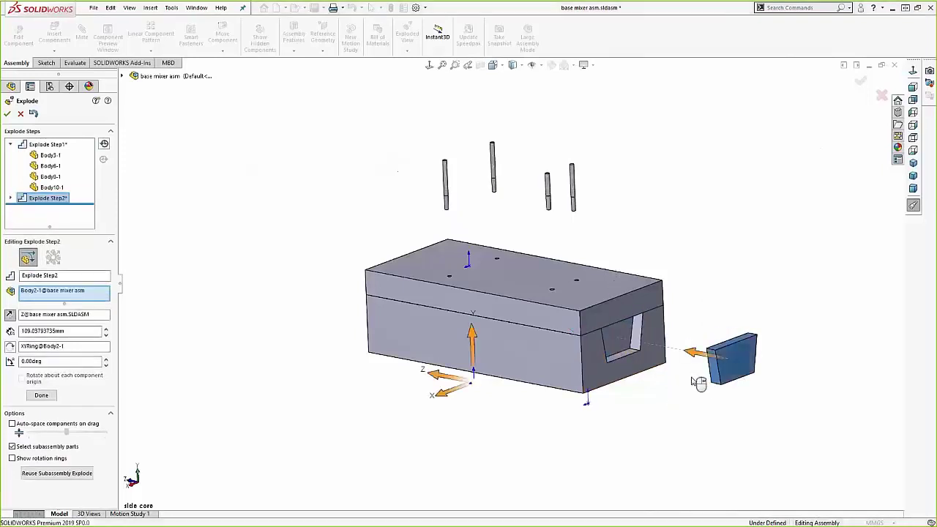
click(693, 381)
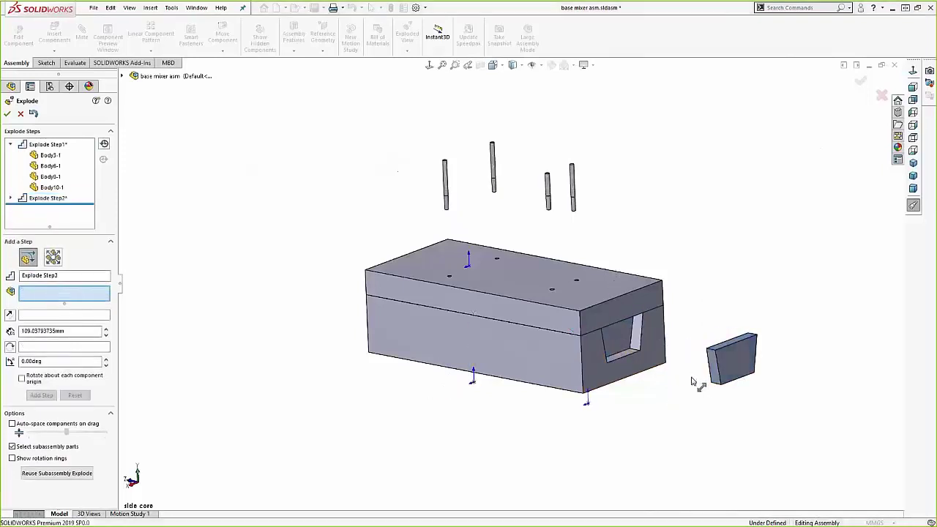
Step: Add an explode step raising the upper tooling block about 34.5 mm along Y
click(527, 296)
drag(514, 273, 509, 225)
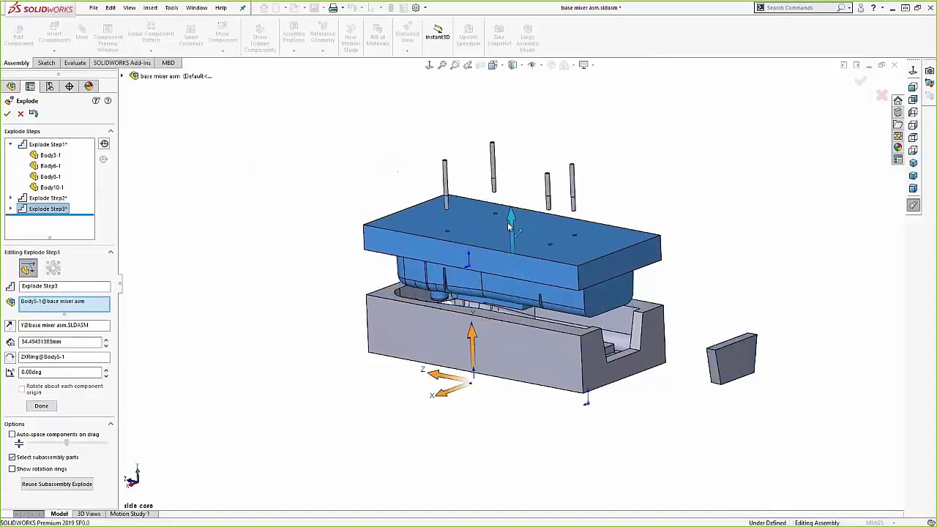
click(472, 340)
Step: Add an explode step lowering the bottom tooling block about 87.2 mm along Y and finish the exploded view
click(508, 363)
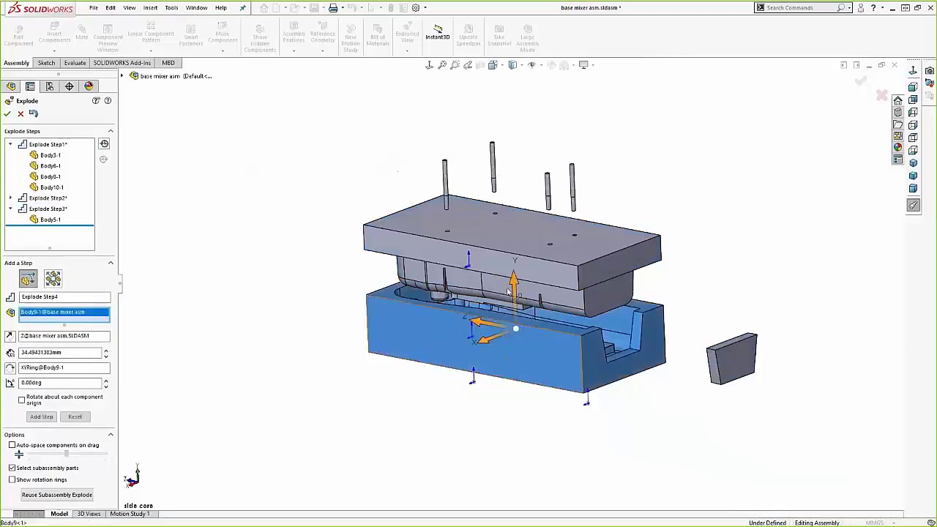
drag(510, 286, 523, 395)
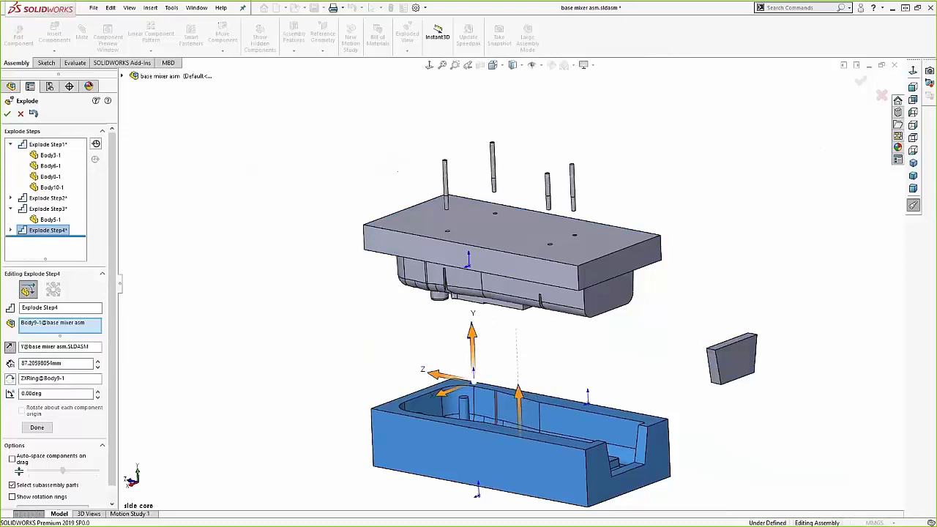
click(8, 114)
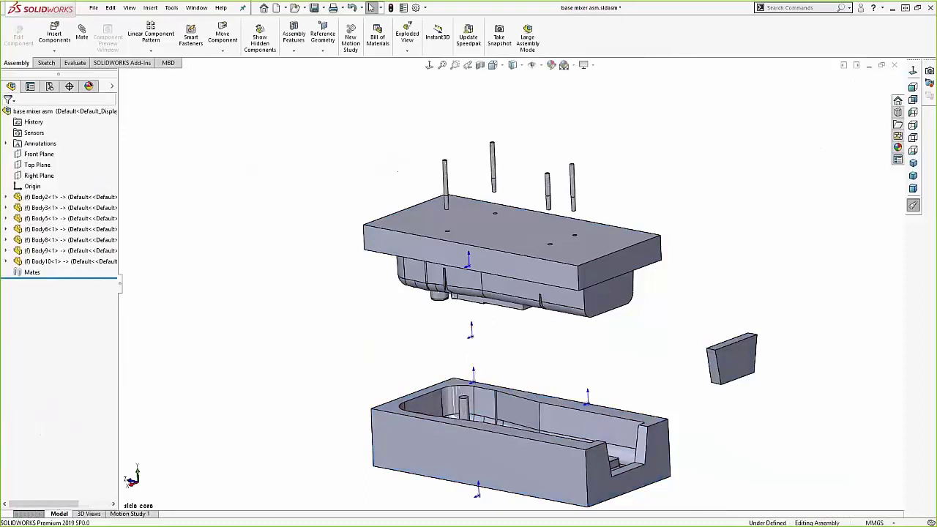
Step: Play the collapse animation of the exploded base mixer asm assembly and close the animation controls
right_click(49, 111)
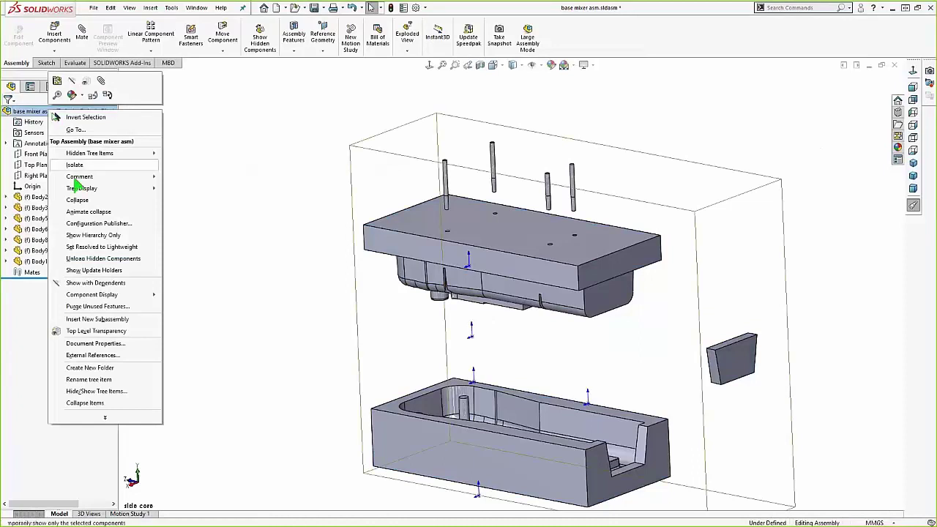
click(91, 211)
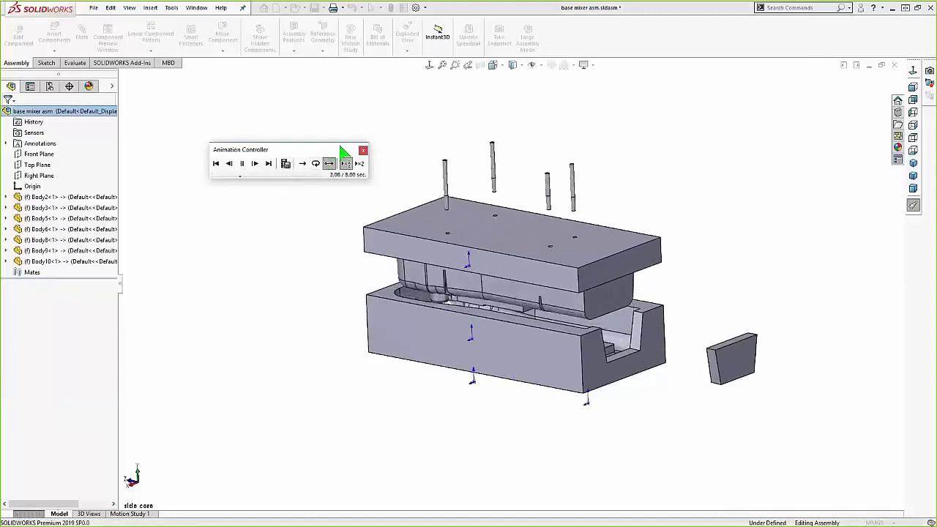
click(363, 150)
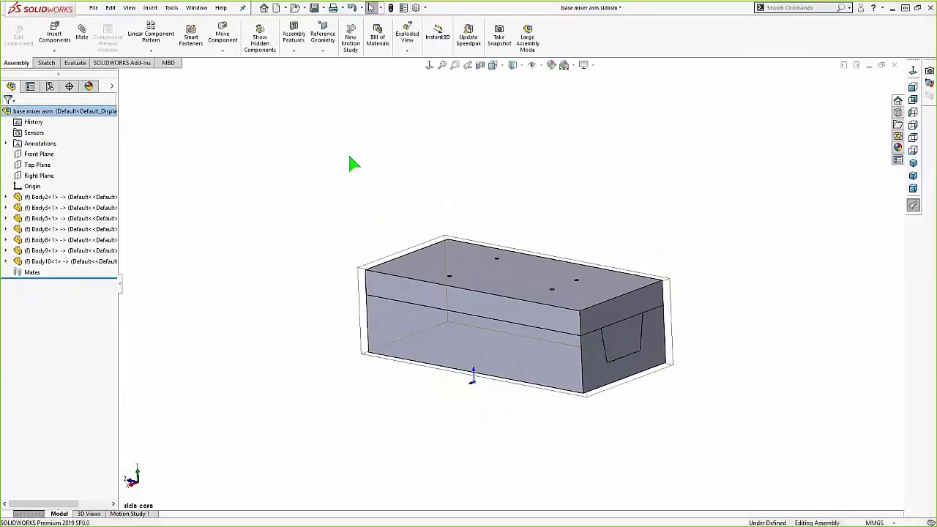
click(352, 160)
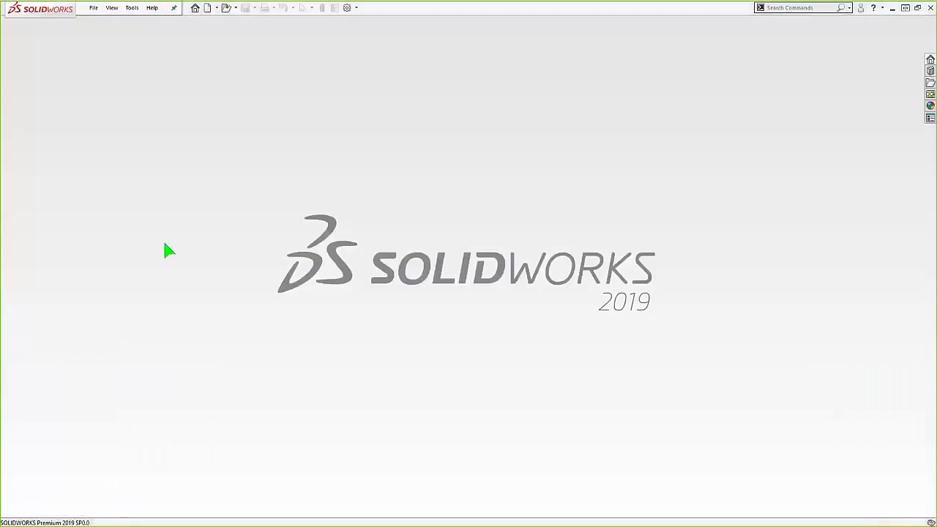
Step: Open the Bezel Mold Base_& assembly, activate its Fully Open configuration and inspect the exposed ejector pins and side core slides
click(550, 269)
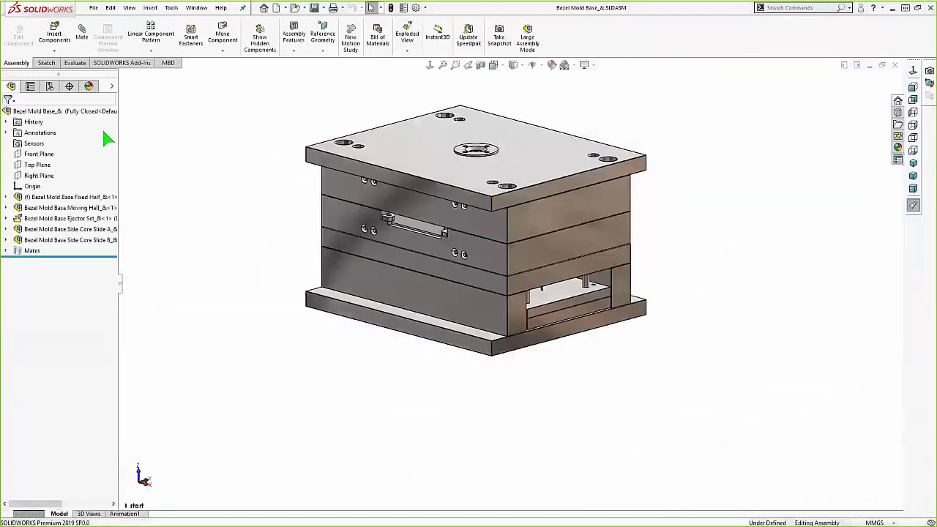
click(50, 86)
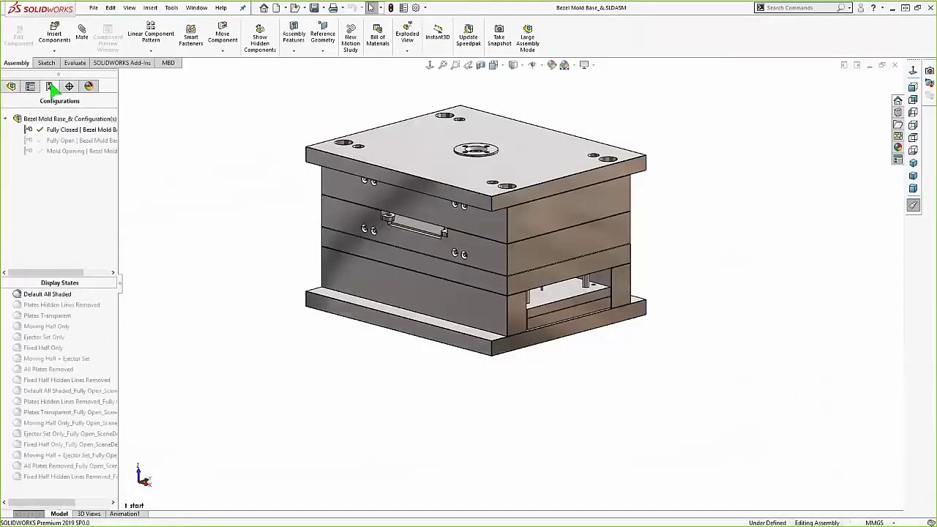
double_click(73, 147)
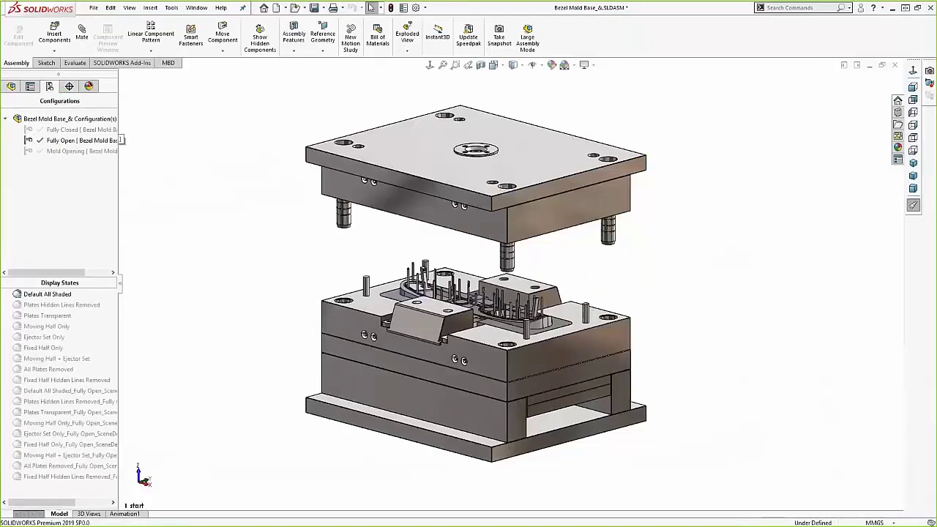
scroll(456, 322, up, 6)
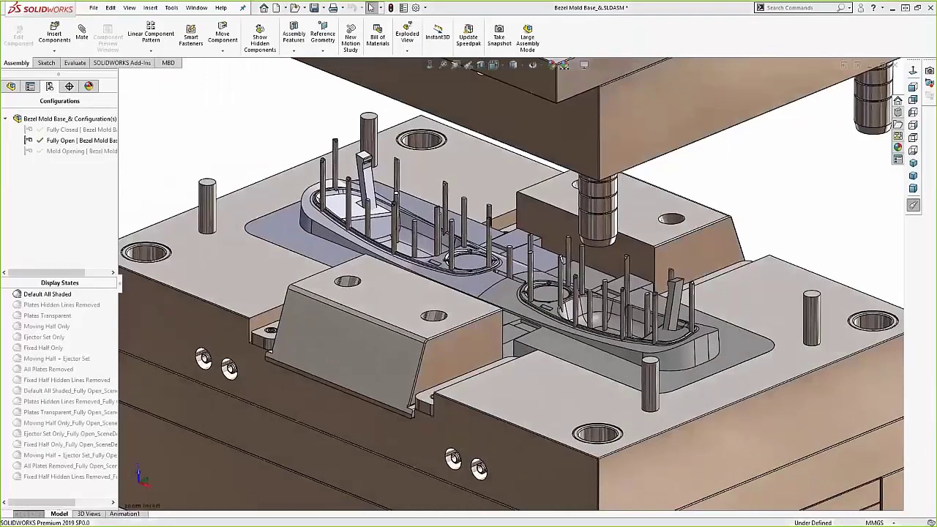
key(f)
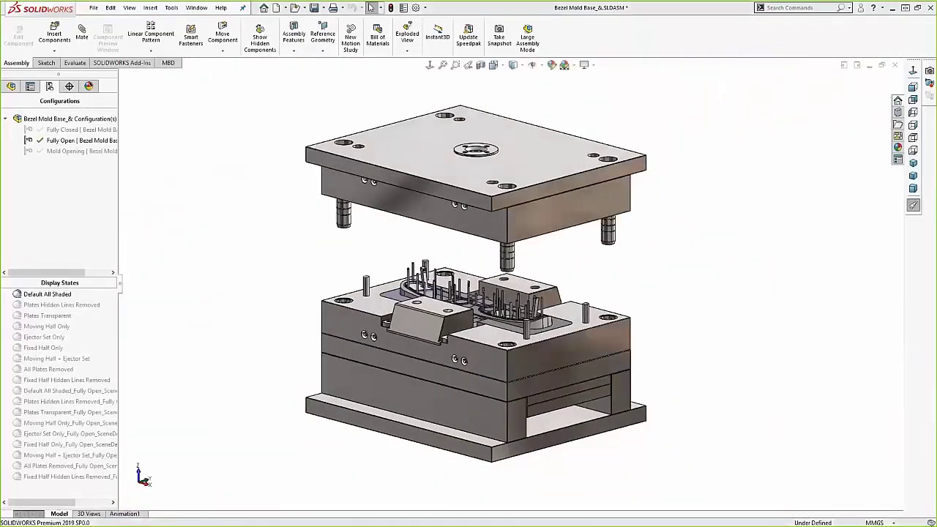
Step: View the mold open and Fully Closed in the Plates Hidden Lines Removed_Fully Open_SceneDecals display state, and restore Default All Shaded
double_click(42, 402)
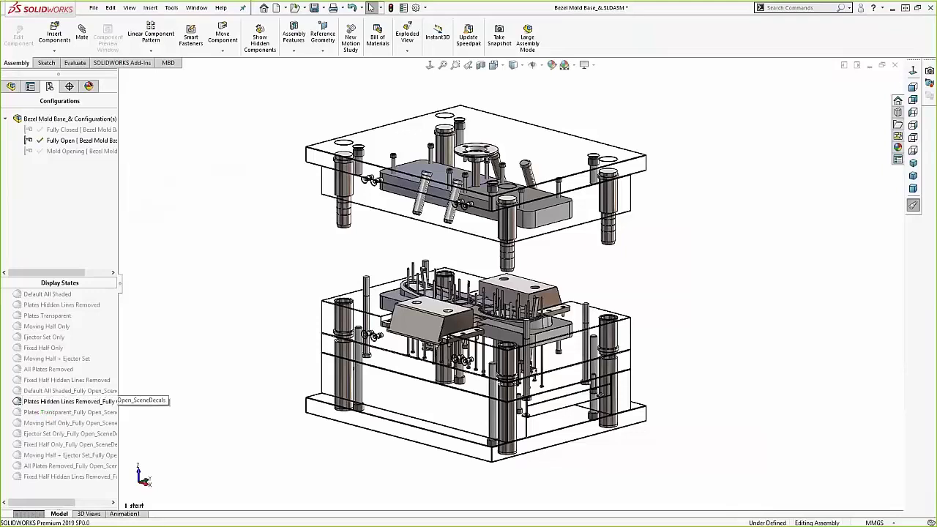
double_click(85, 129)
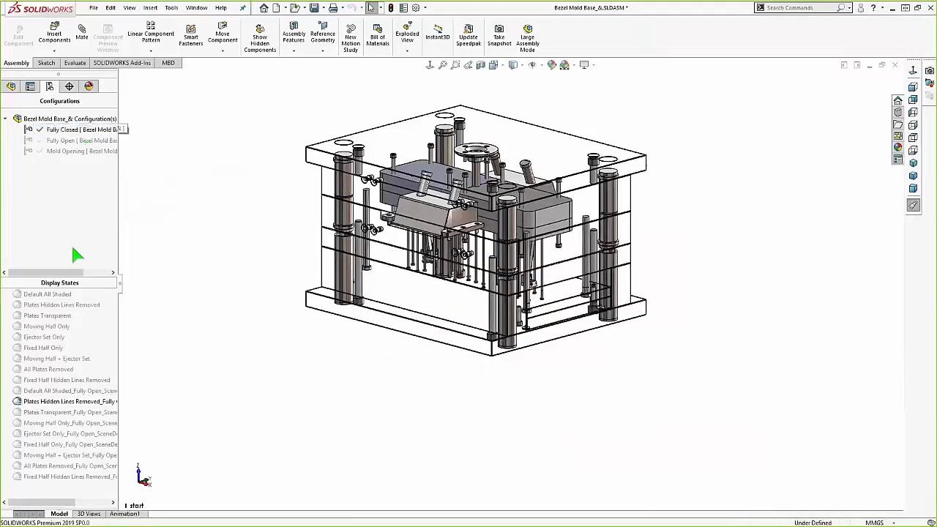
double_click(62, 297)
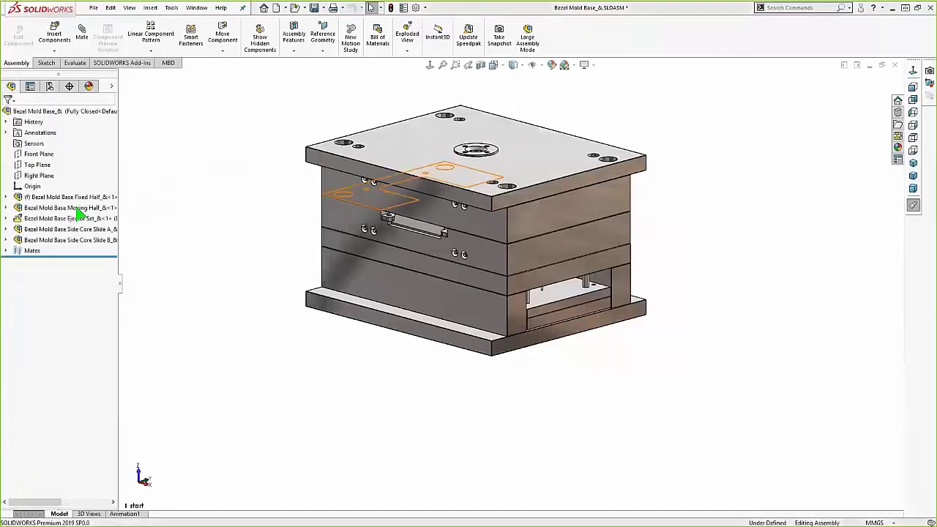
Step: Isolate the Bezel Mold Base Moving Half, examine its two bezel inserts and runner up close, and exit isolation
click(81, 212)
right_click(80, 211)
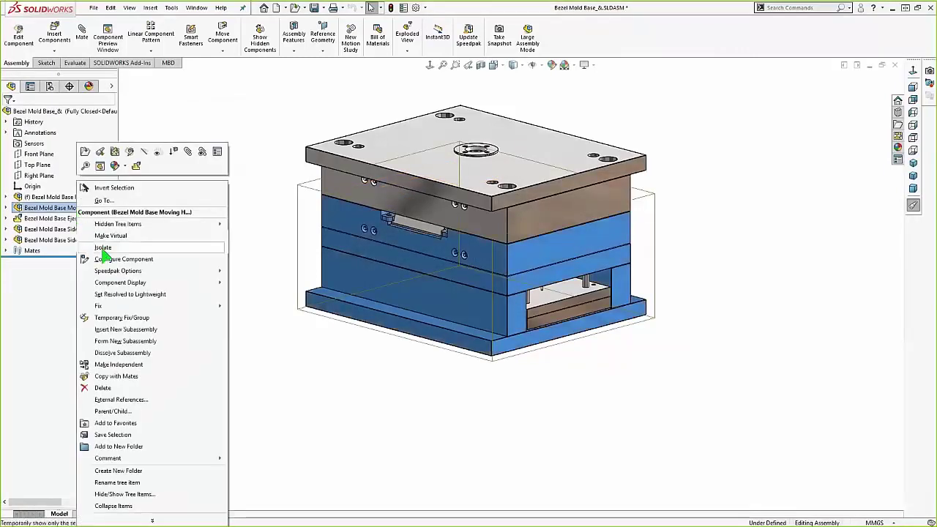
click(103, 248)
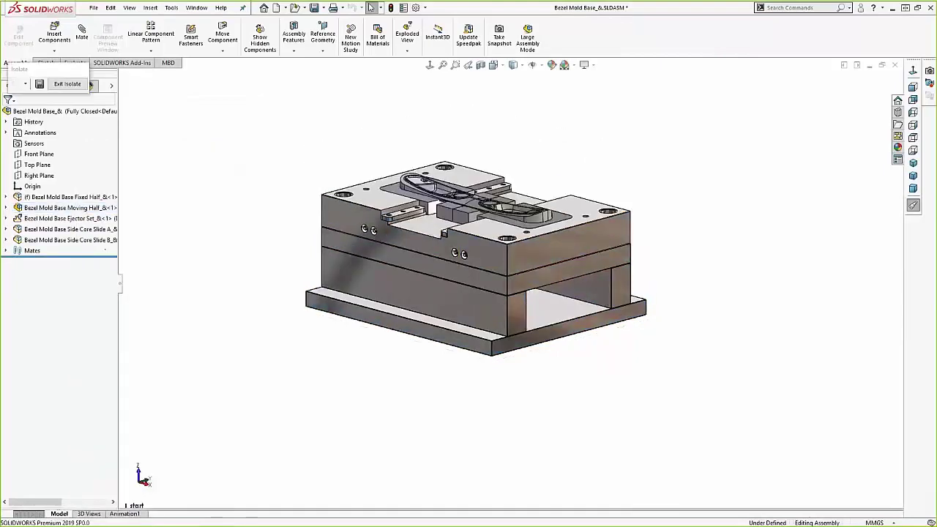
scroll(454, 290, down, 6)
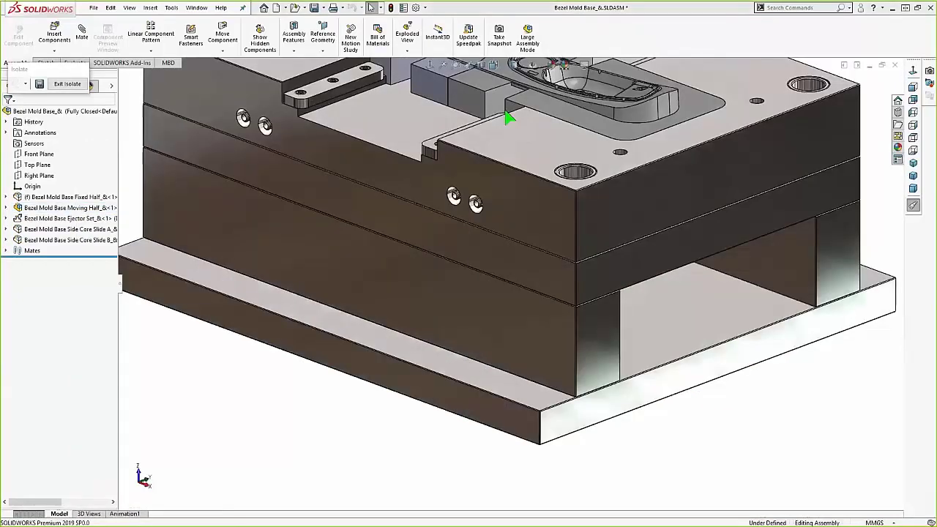
scroll(505, 115, down, 1)
ctrl+middle_drag(529, 112, 505, 338)
scroll(512, 322, down, 4)
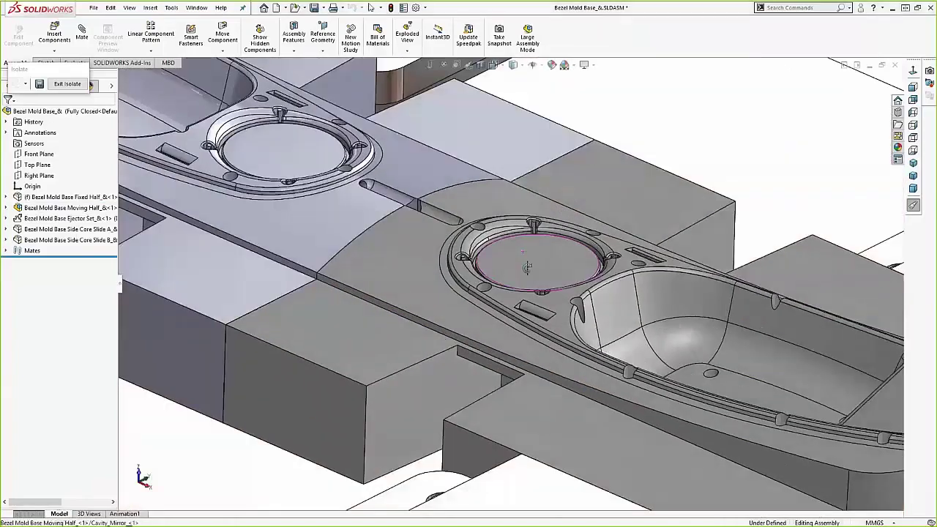
scroll(524, 317, down, 2)
mouse_move(524, 317)
middle_down()
mouse_move(524, 399)
mouse_move(525, 300)
middle_up()
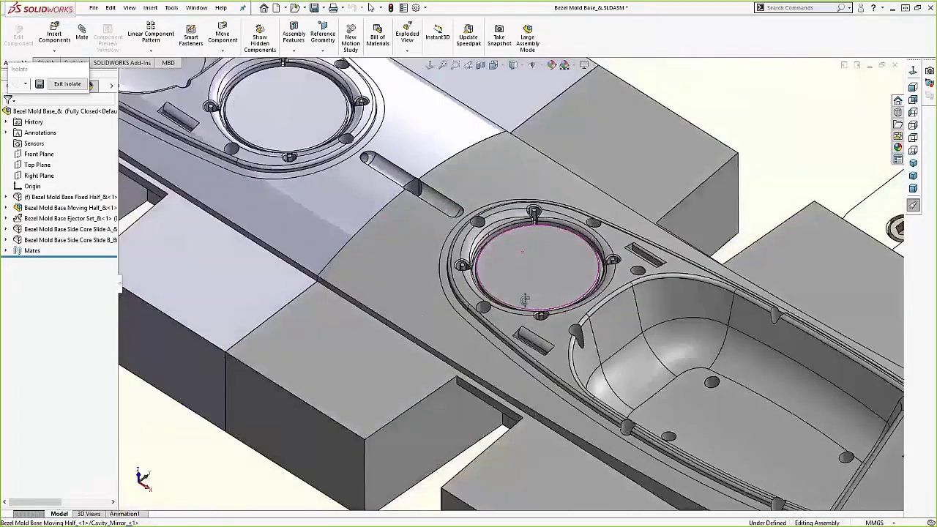
click(68, 83)
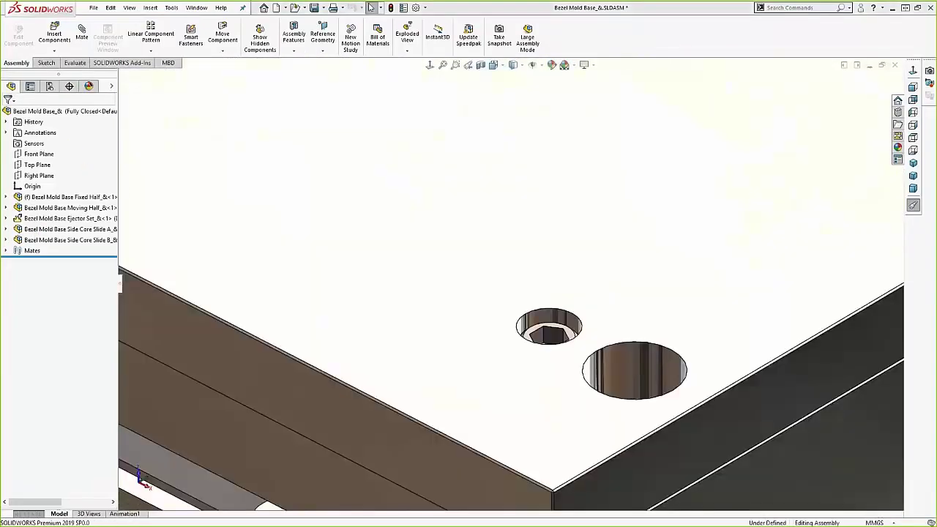
key(f)
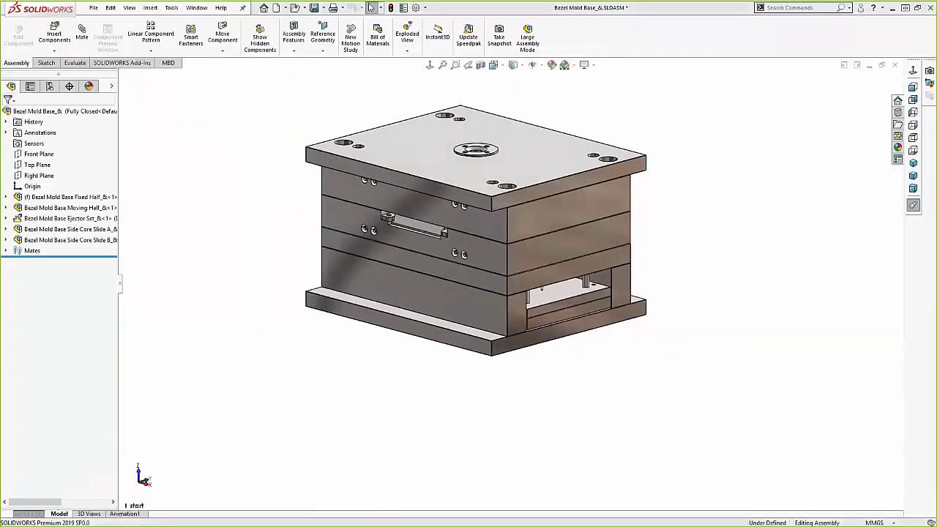